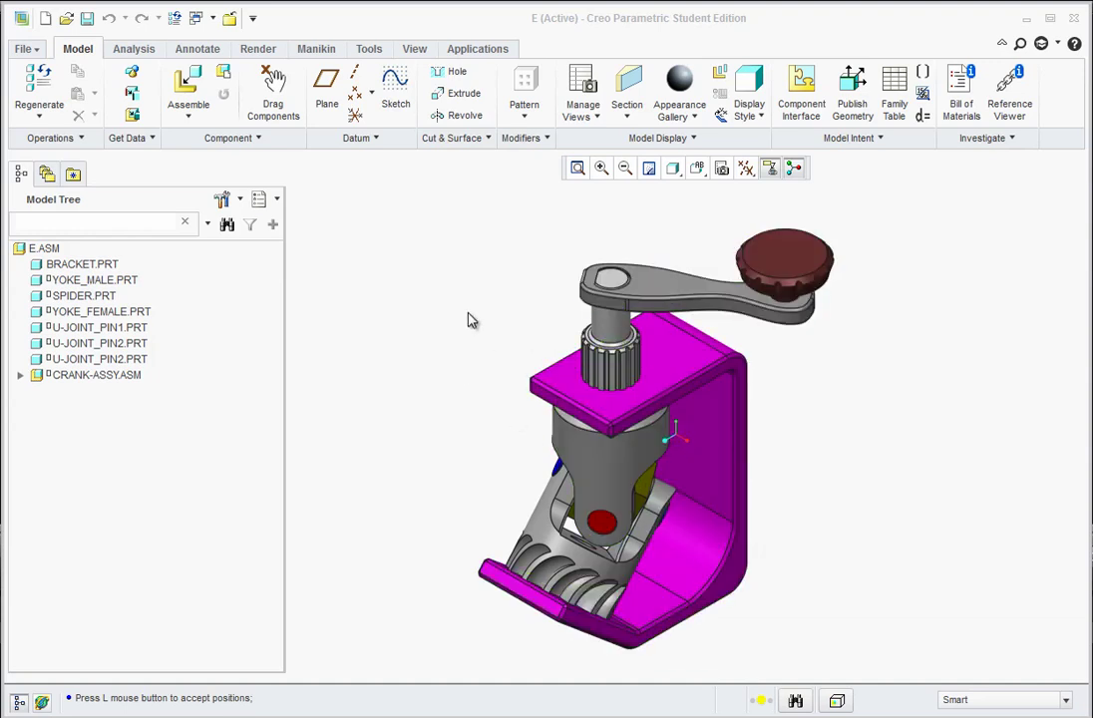
Drag the crank knob upward so the crank swings up and back and the universal joint follows.
click(276, 96)
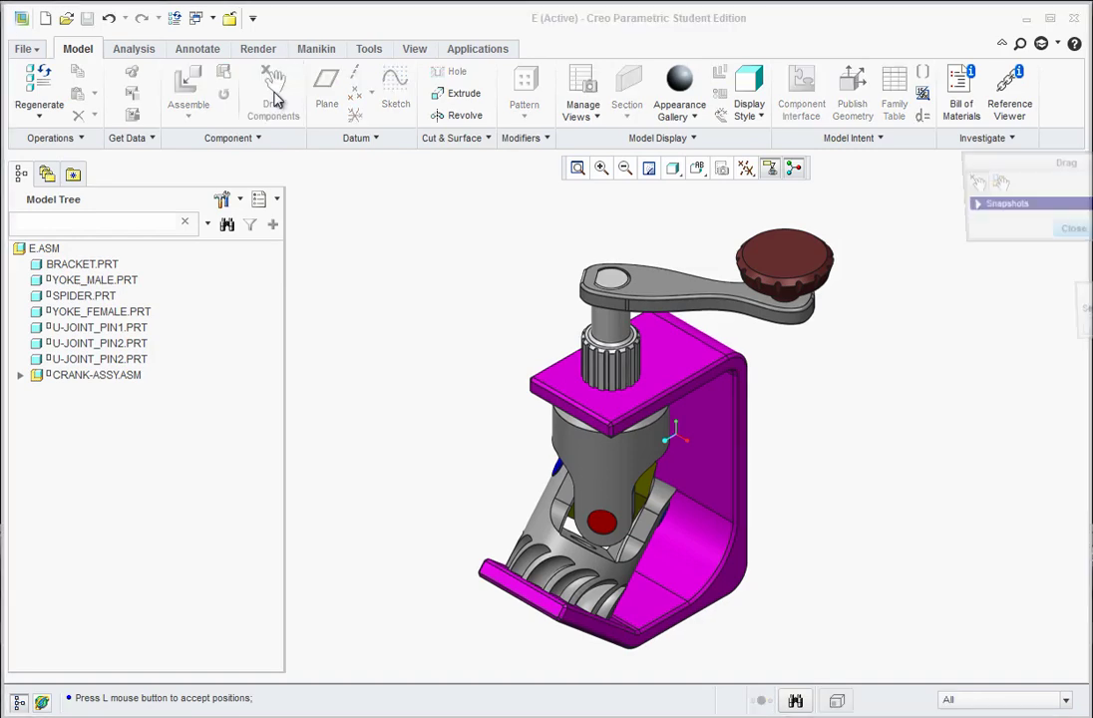
click(788, 261)
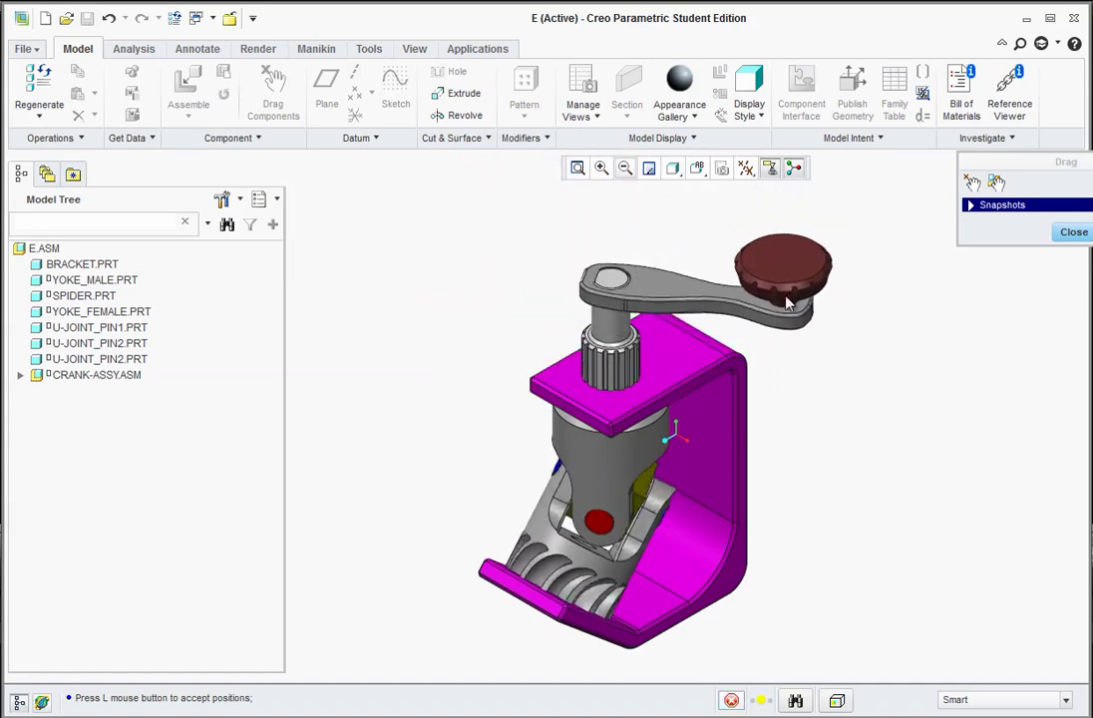
click(768, 184)
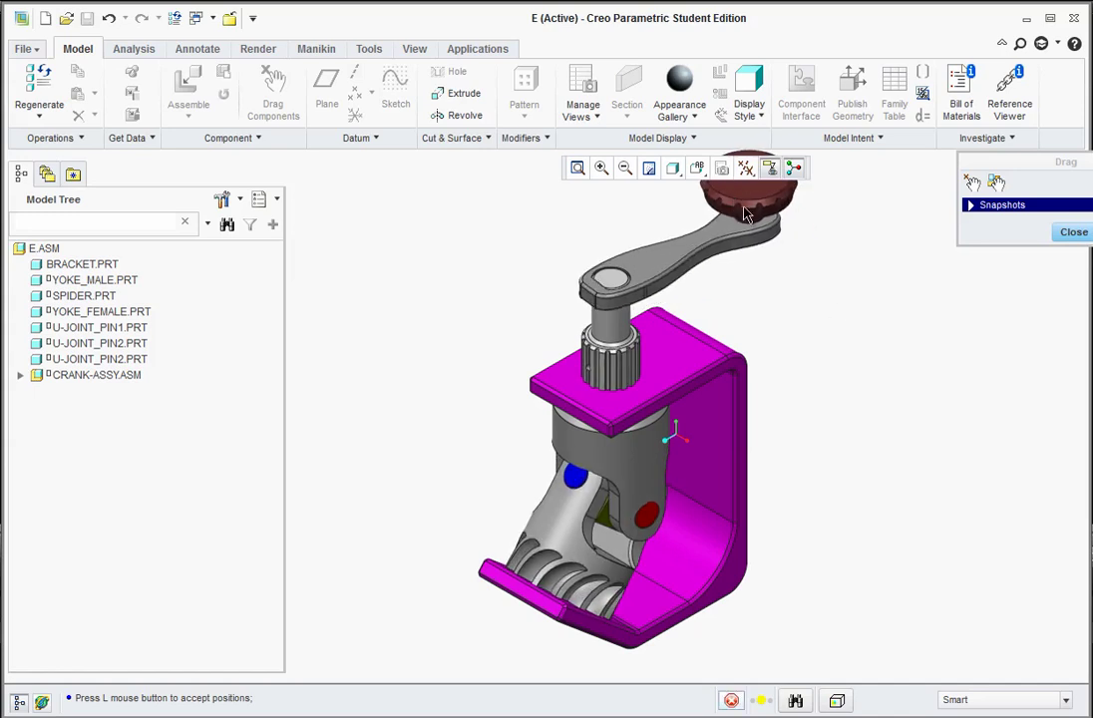
middle_click(842, 328)
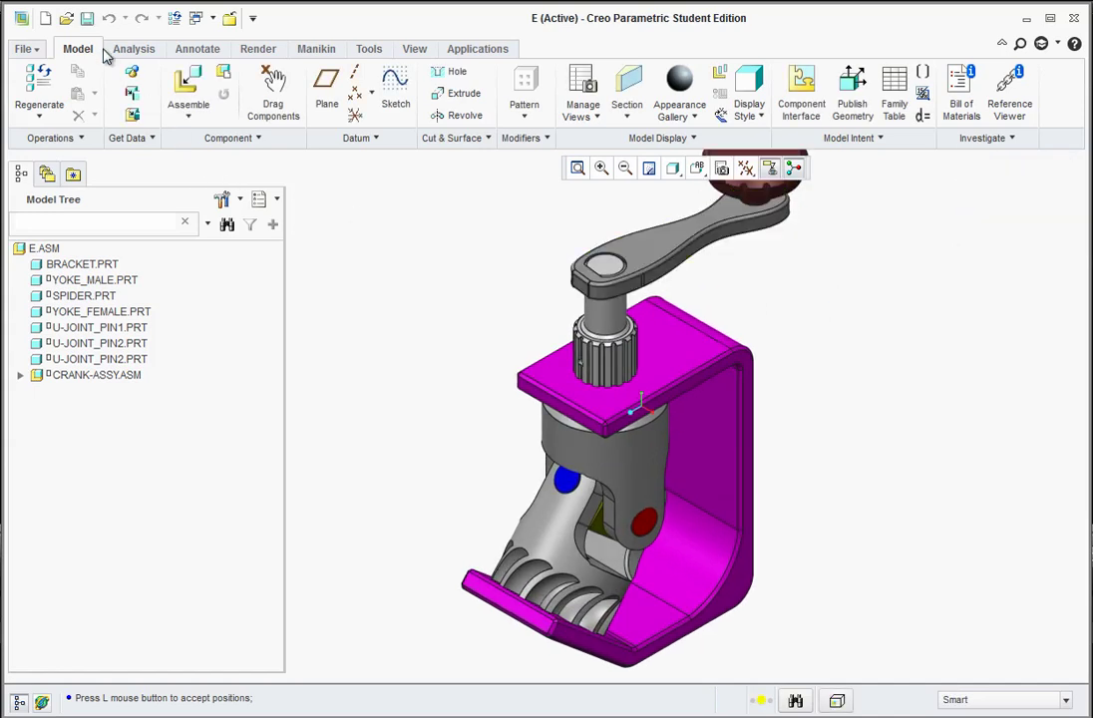
Create a new assembly named E5 from the default inlbs_asm_design template.
click(45, 18)
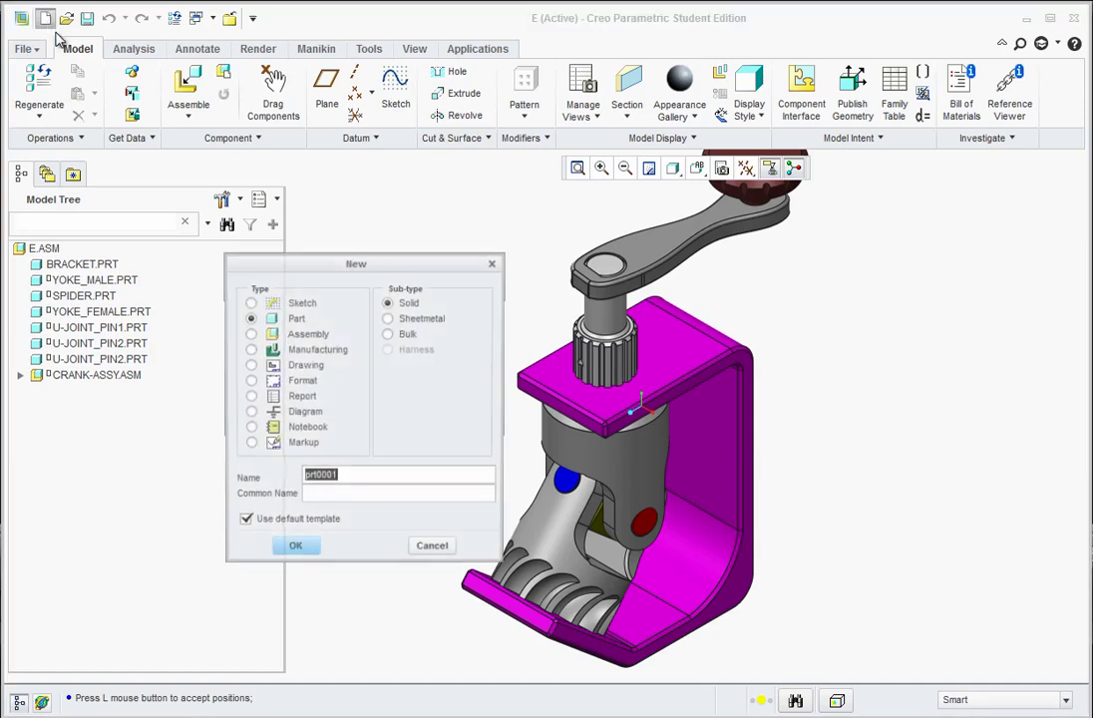
click(249, 333)
text(ES)
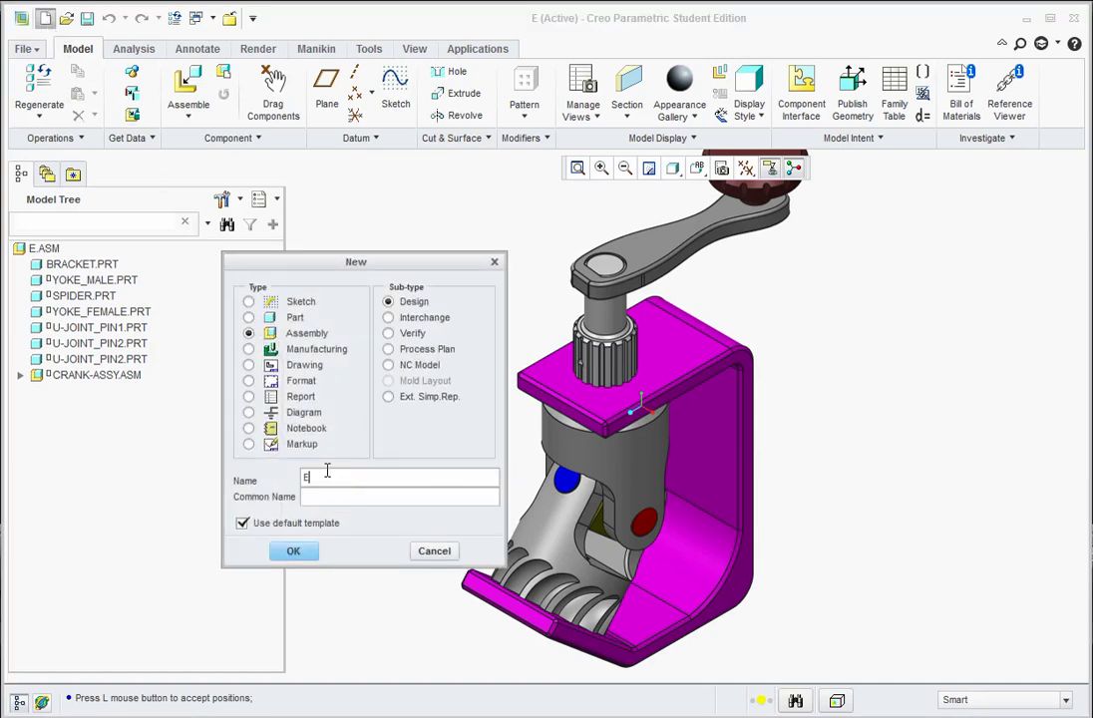
click(296, 551)
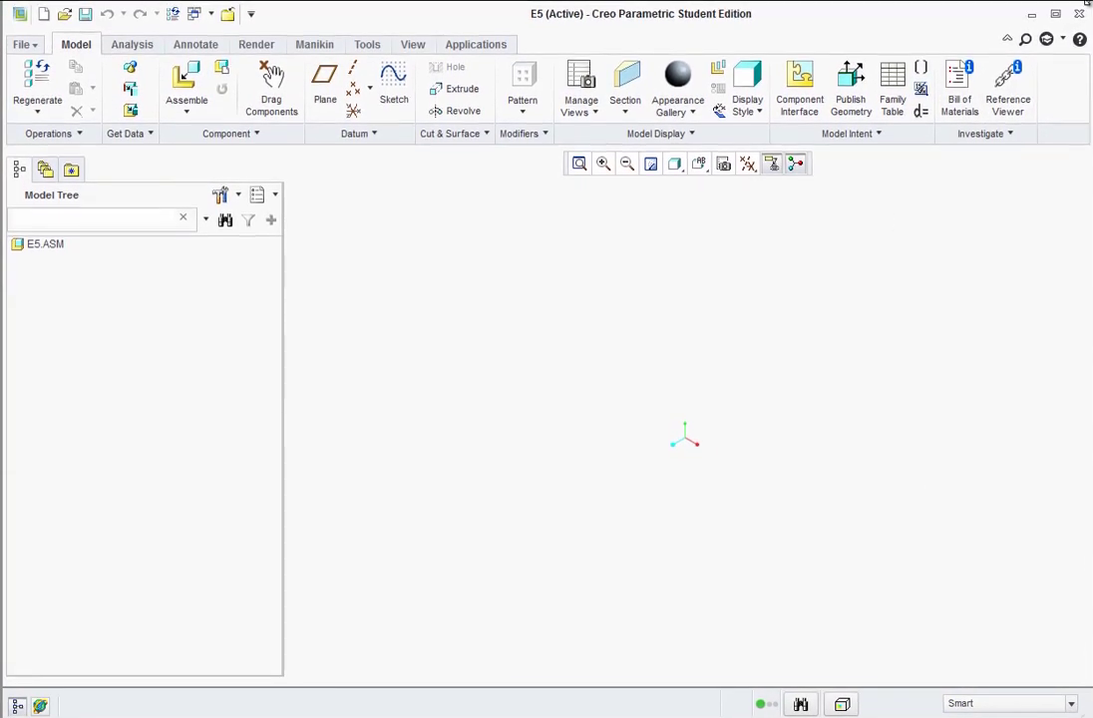
Load bracket.prt for placement and turn on coordinate system display.
click(190, 80)
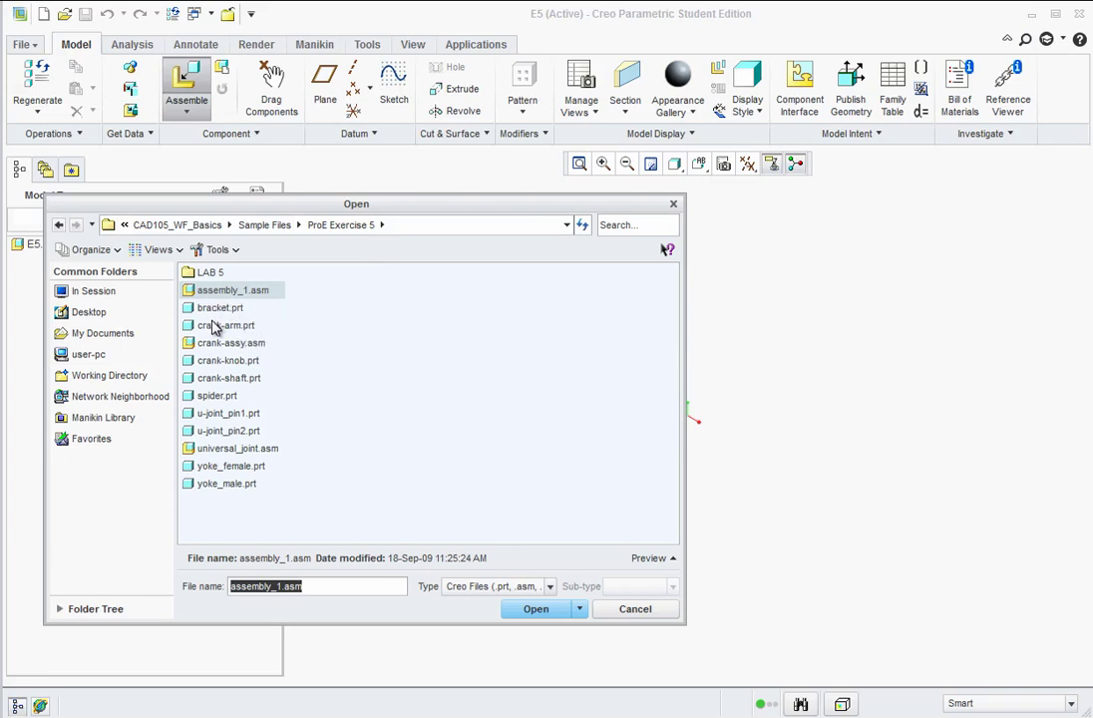
click(220, 309)
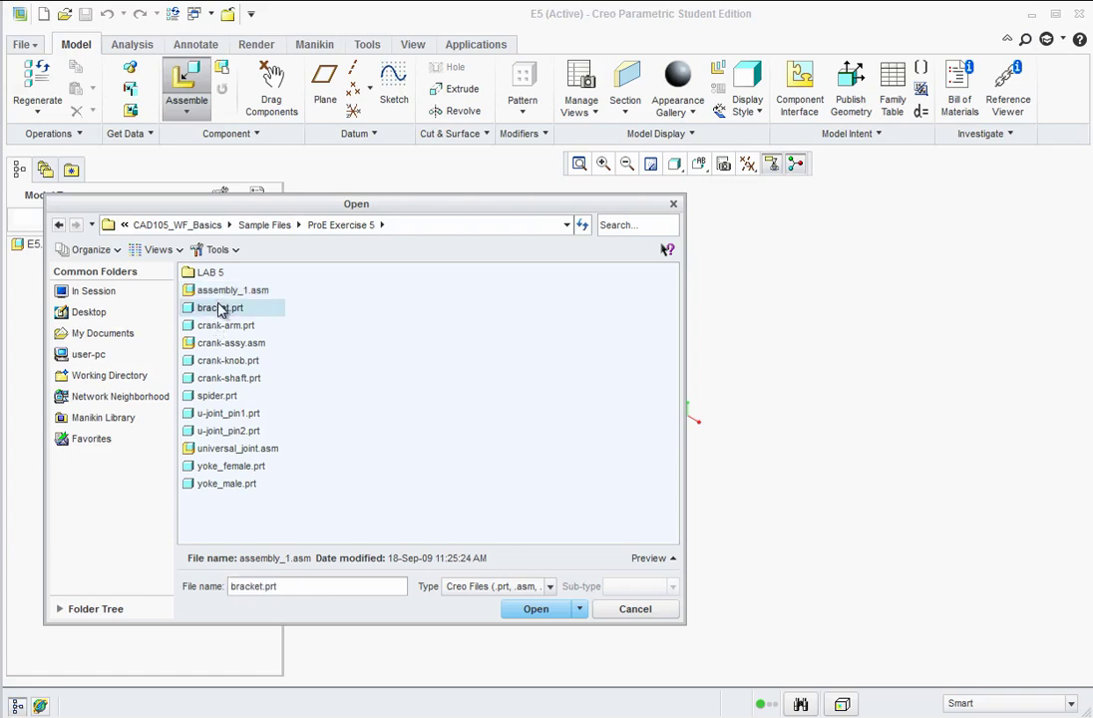
click(535, 609)
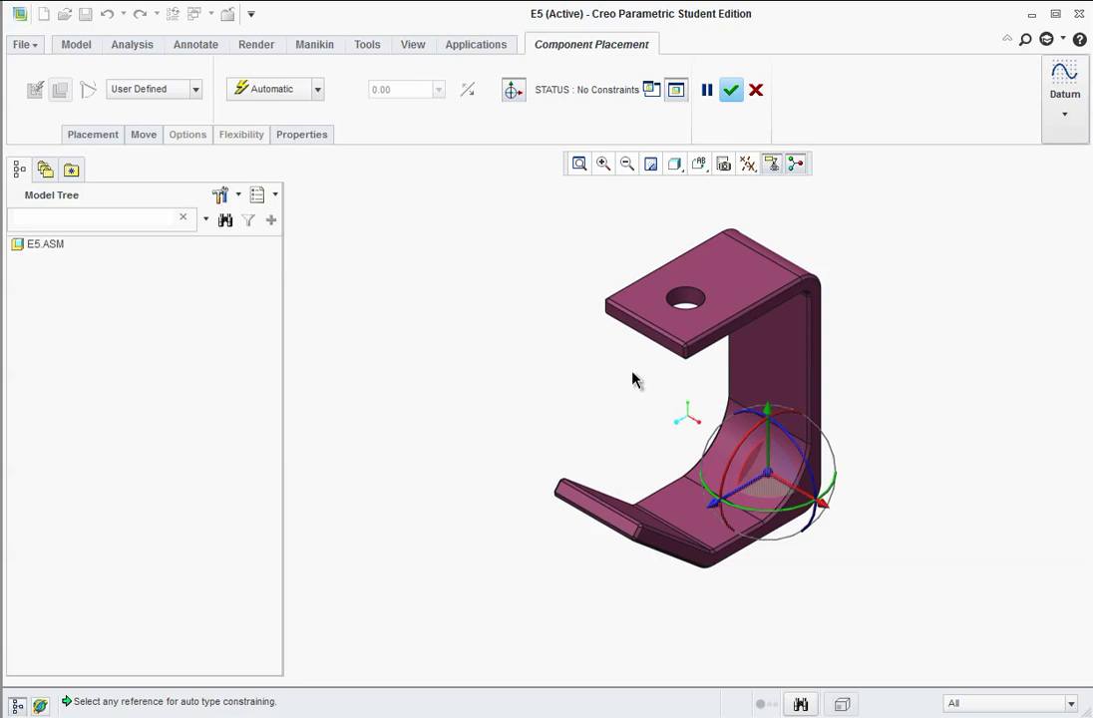
click(748, 164)
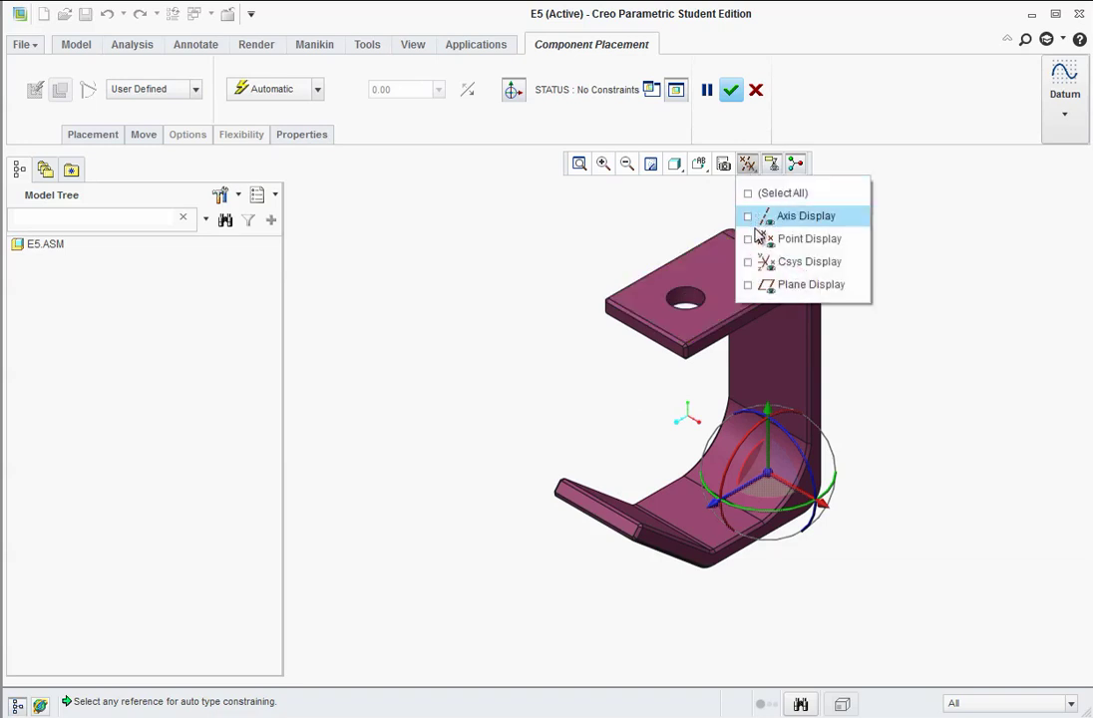
click(749, 262)
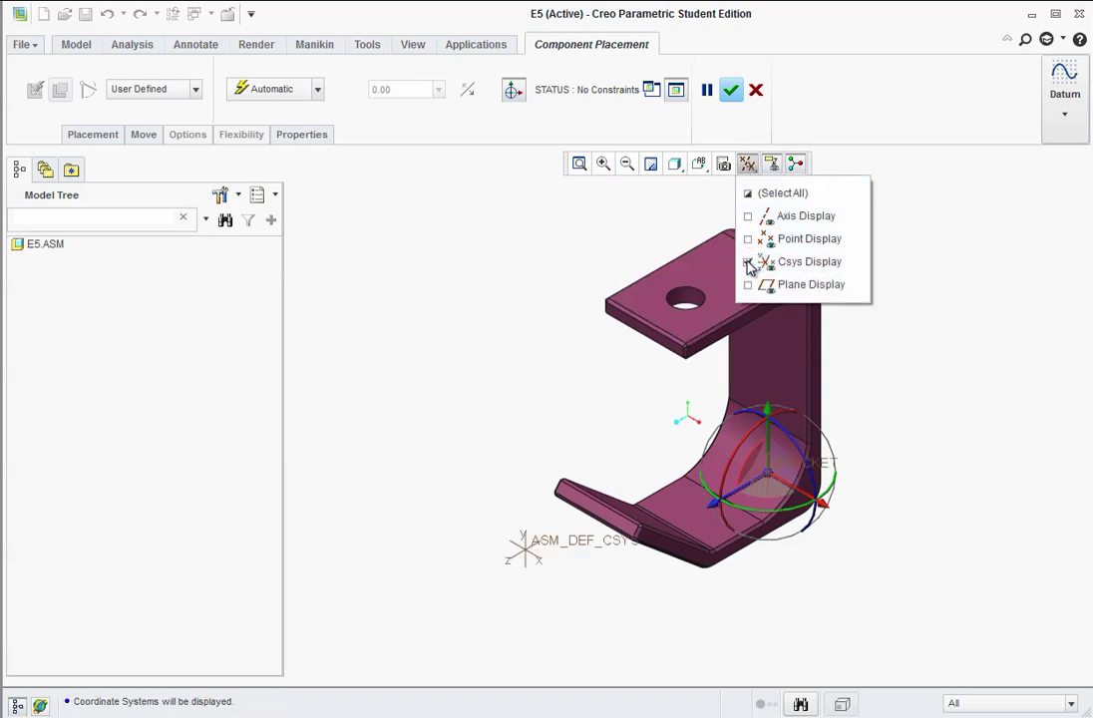
click(712, 508)
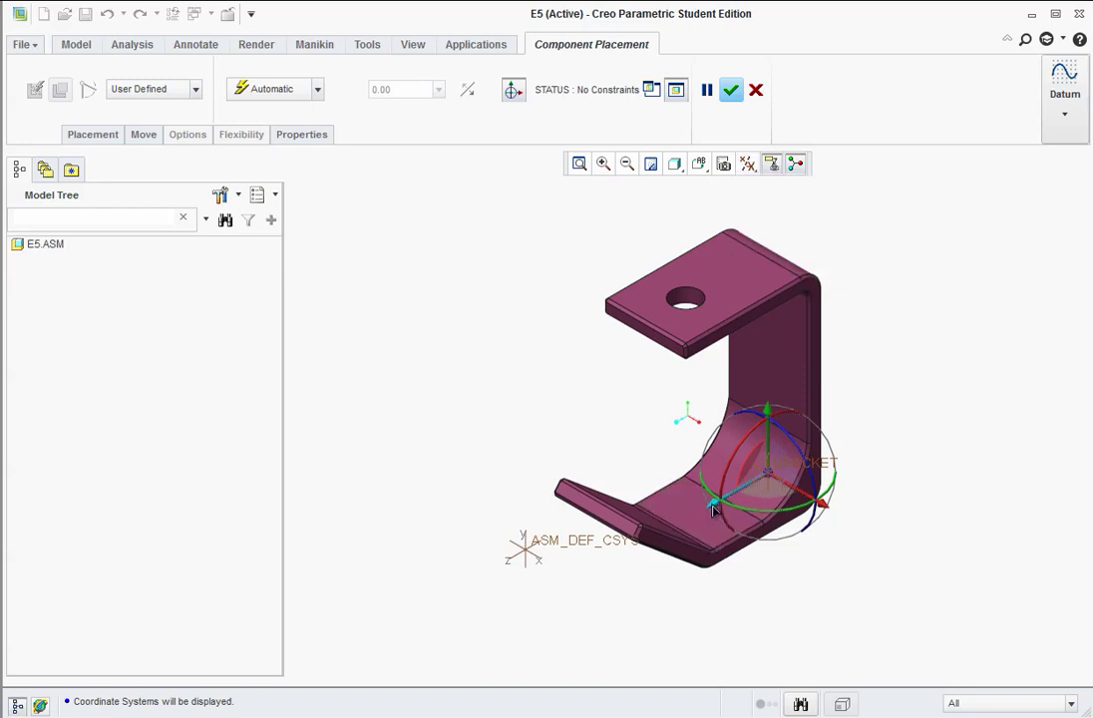
Fix the bracket at the default assembly location with a Default constraint.
drag(712, 509, 819, 540)
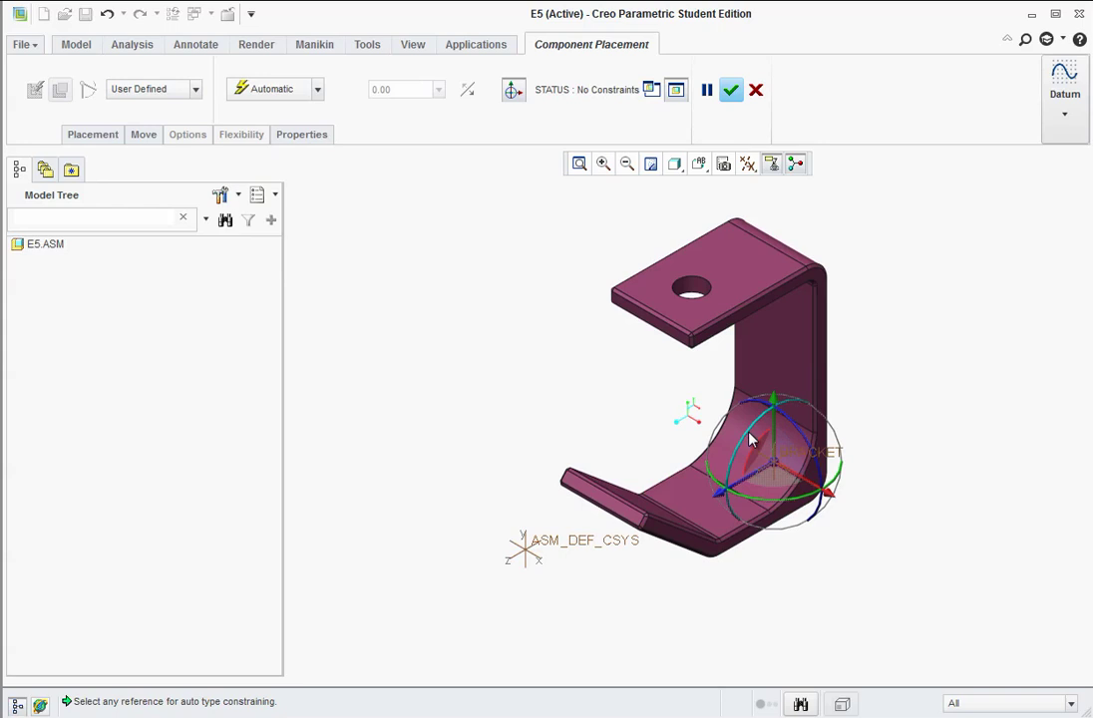
mouse_move(753, 436)
mouse_down()
mouse_move(739, 463)
mouse_move(818, 329)
mouse_move(763, 448)
mouse_move(750, 441)
mouse_up()
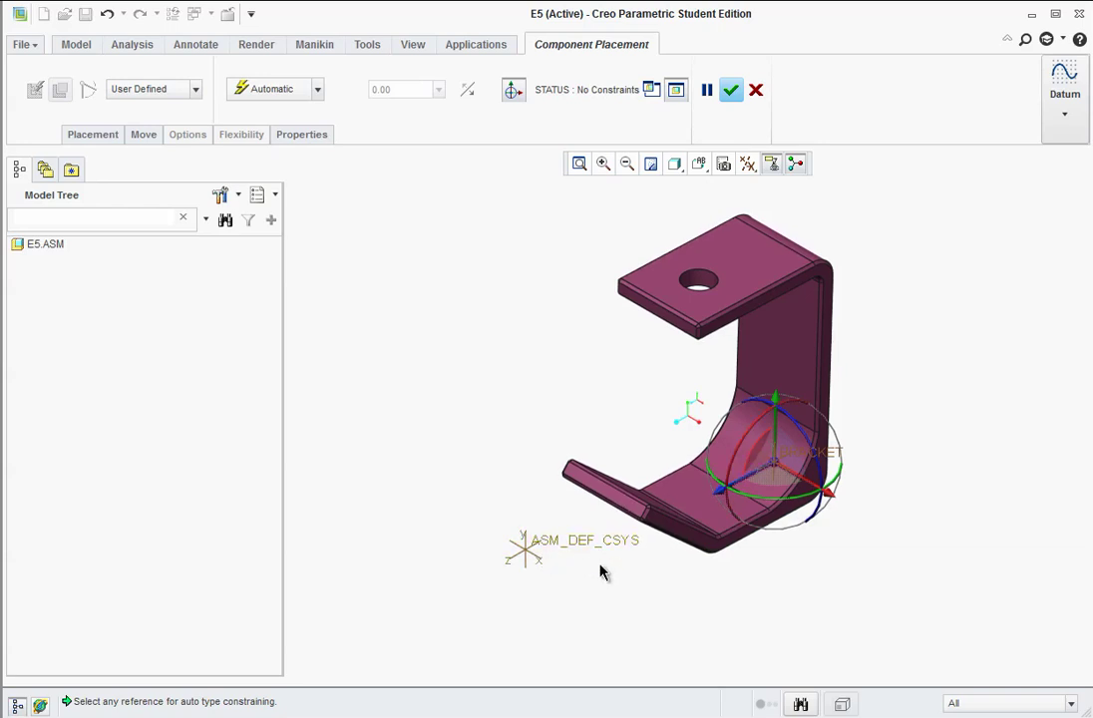
click(316, 91)
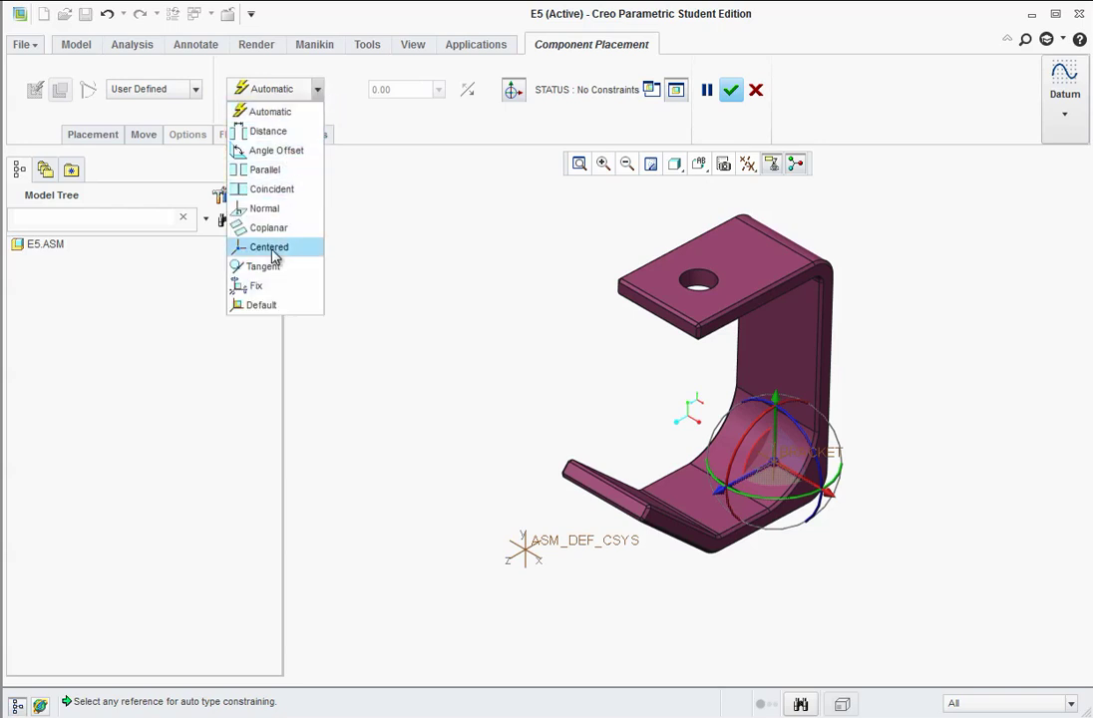
click(257, 309)
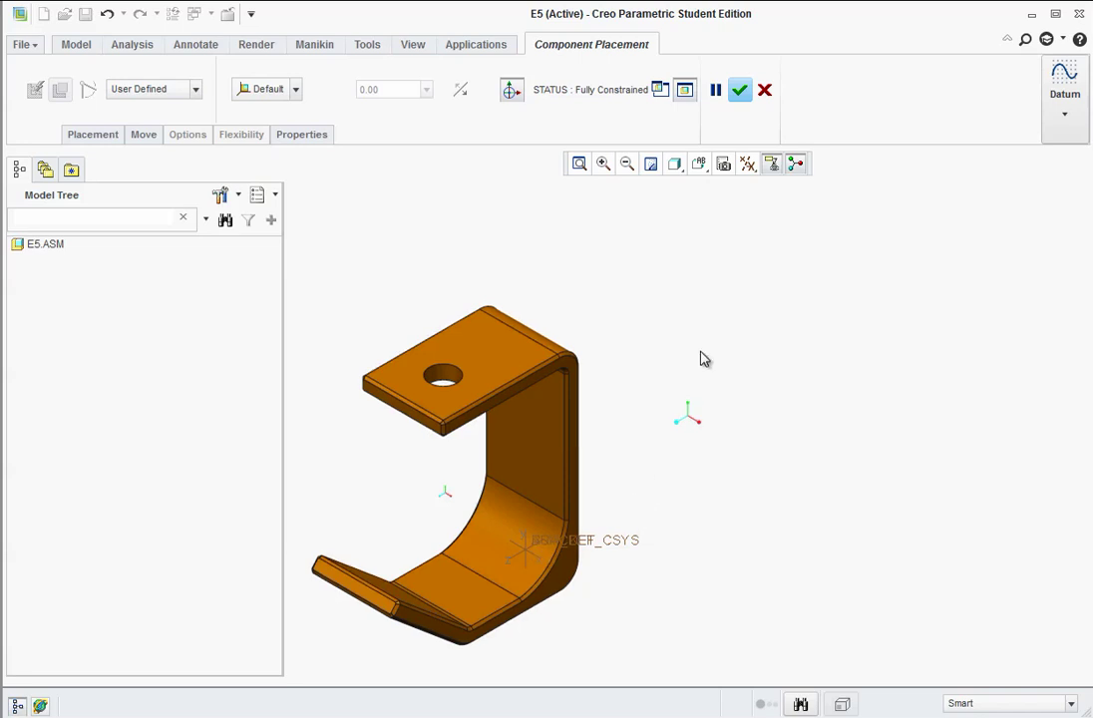
click(740, 91)
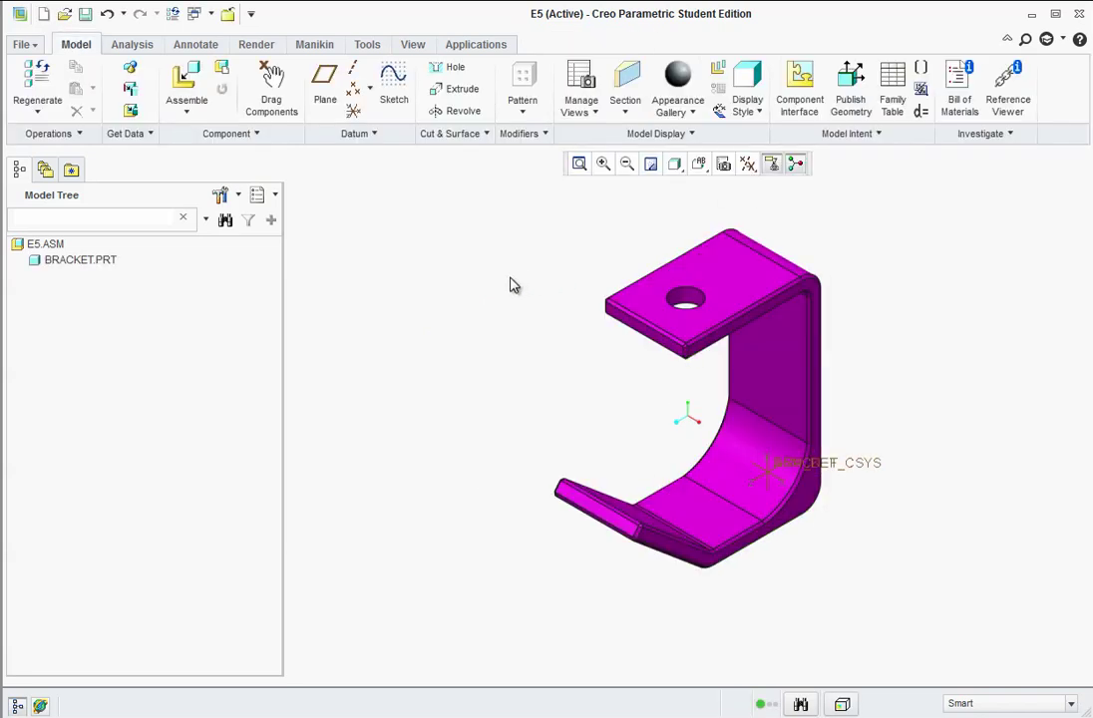
Turn off coordinate system display and the spin center marker.
click(748, 164)
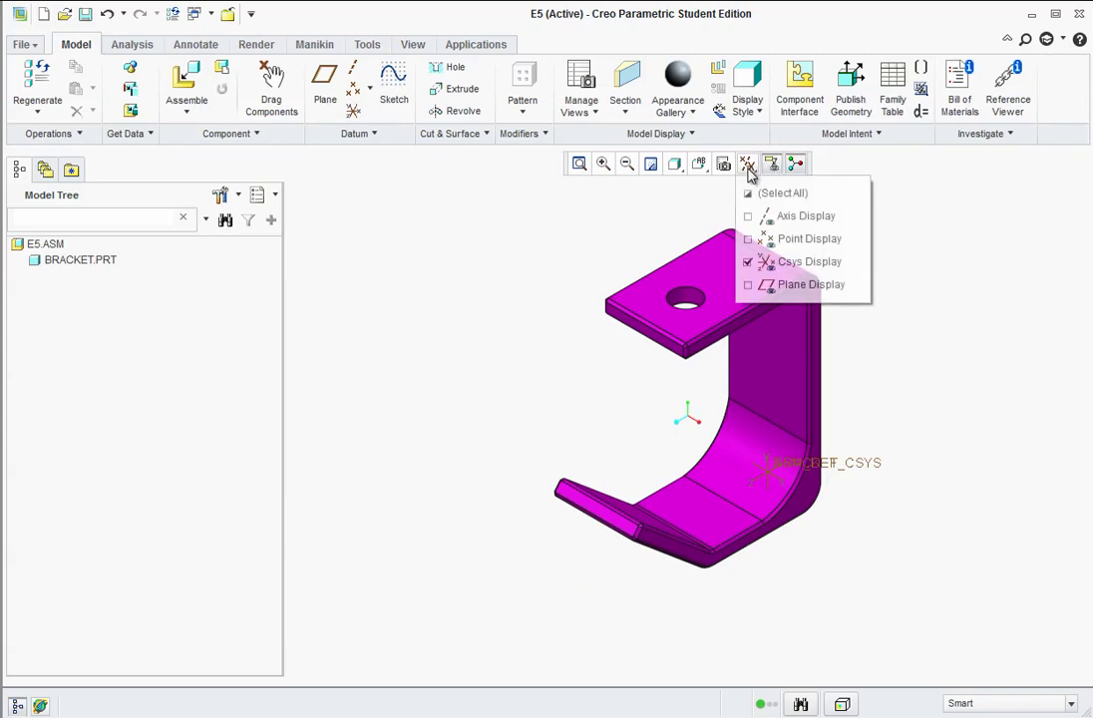
click(749, 263)
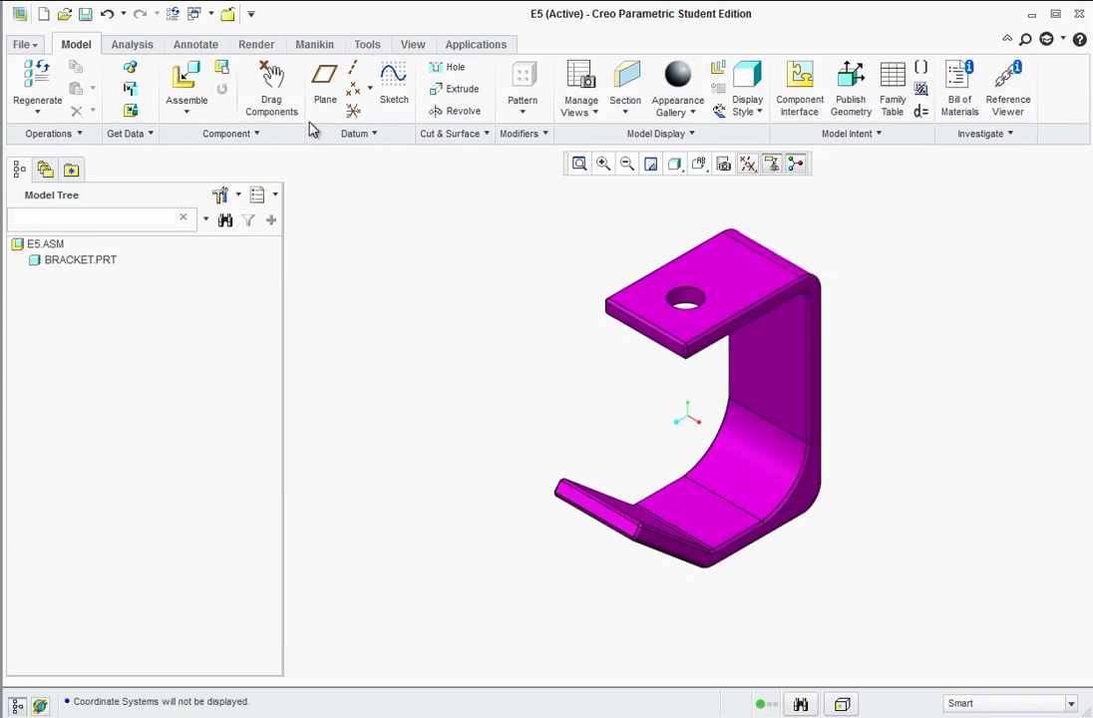
click(795, 164)
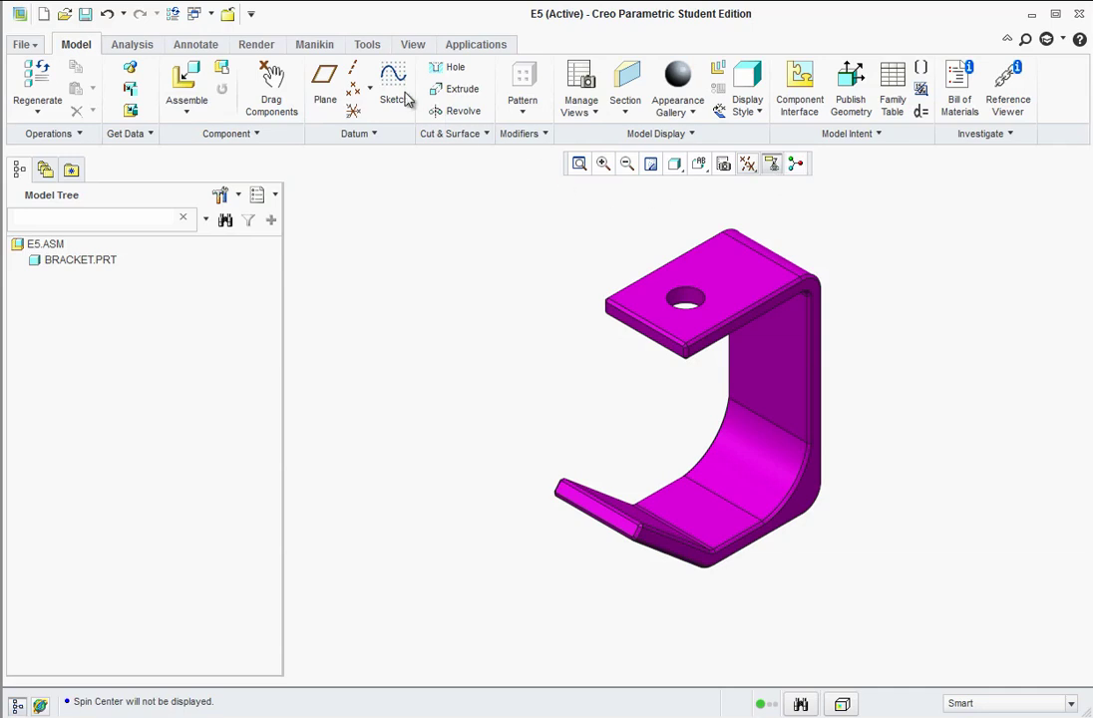
Load yoke_male.prt and align its shaft with the bracket hole.
click(185, 82)
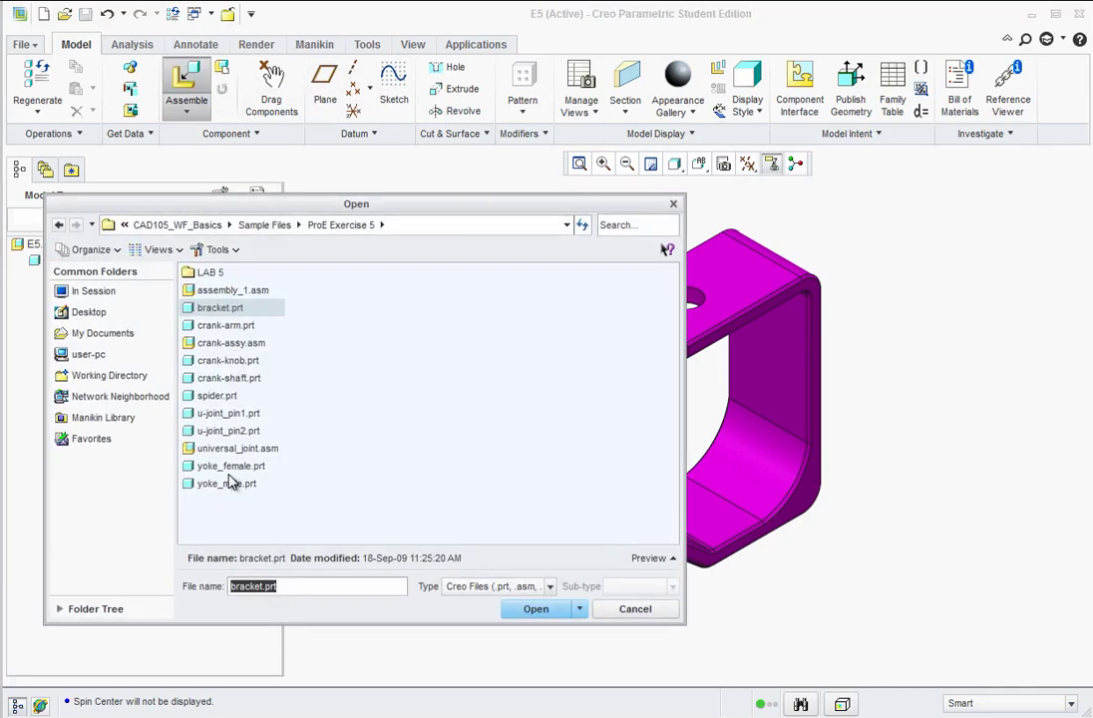
click(226, 484)
click(529, 607)
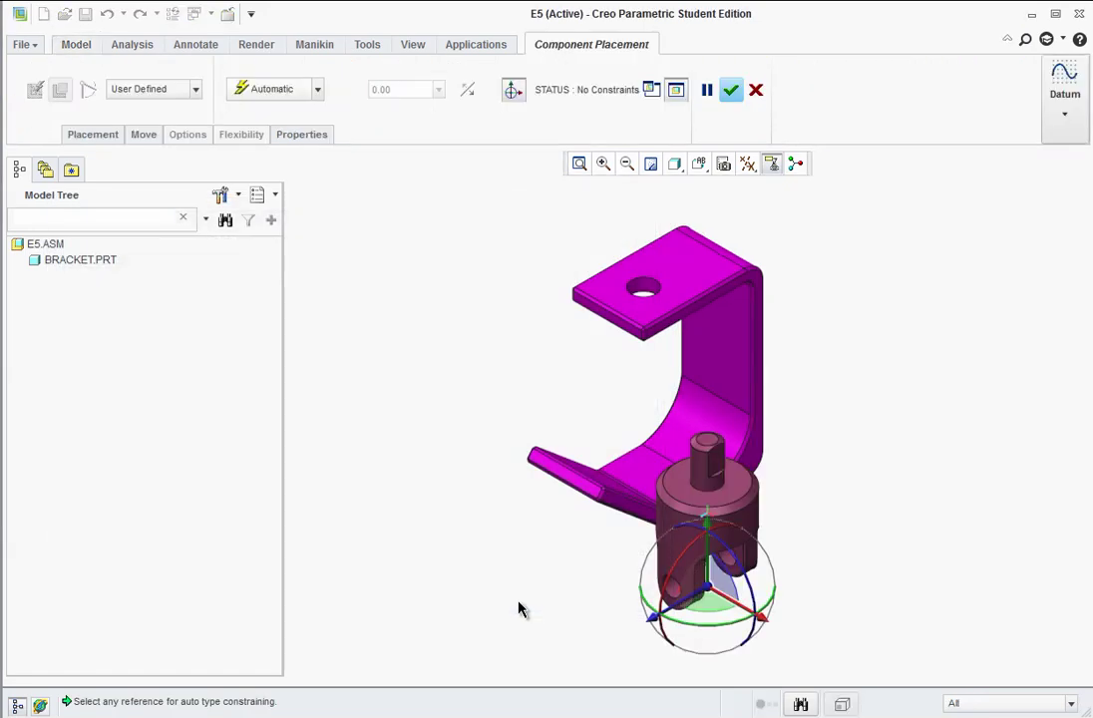
click(700, 476)
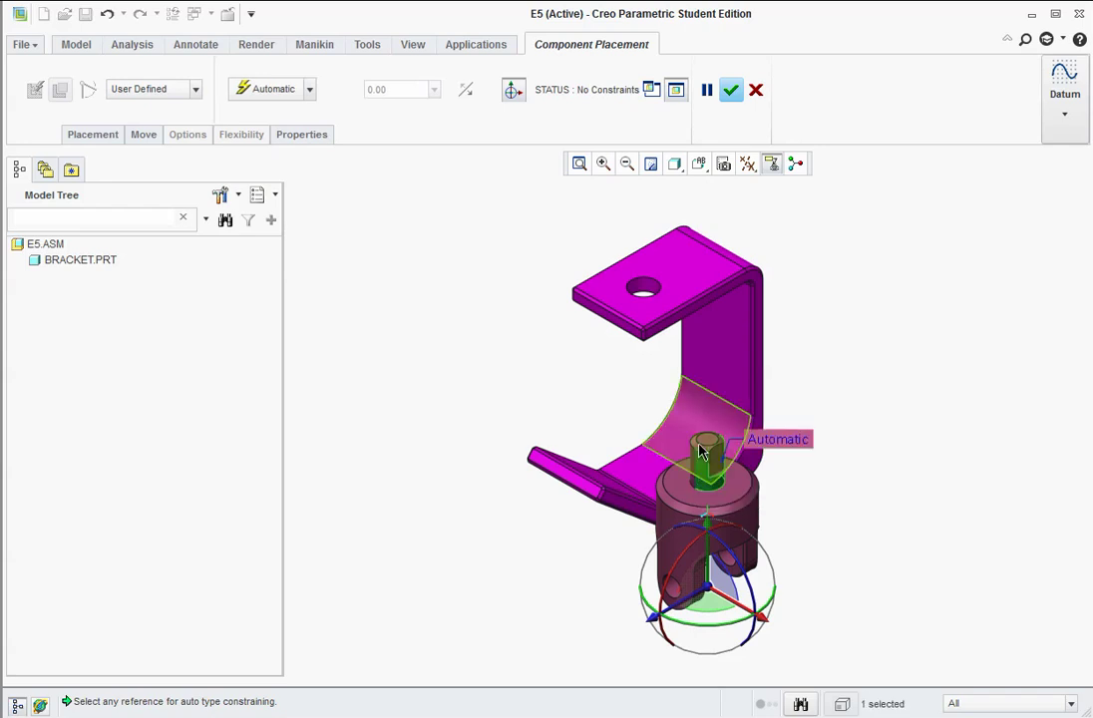
click(648, 291)
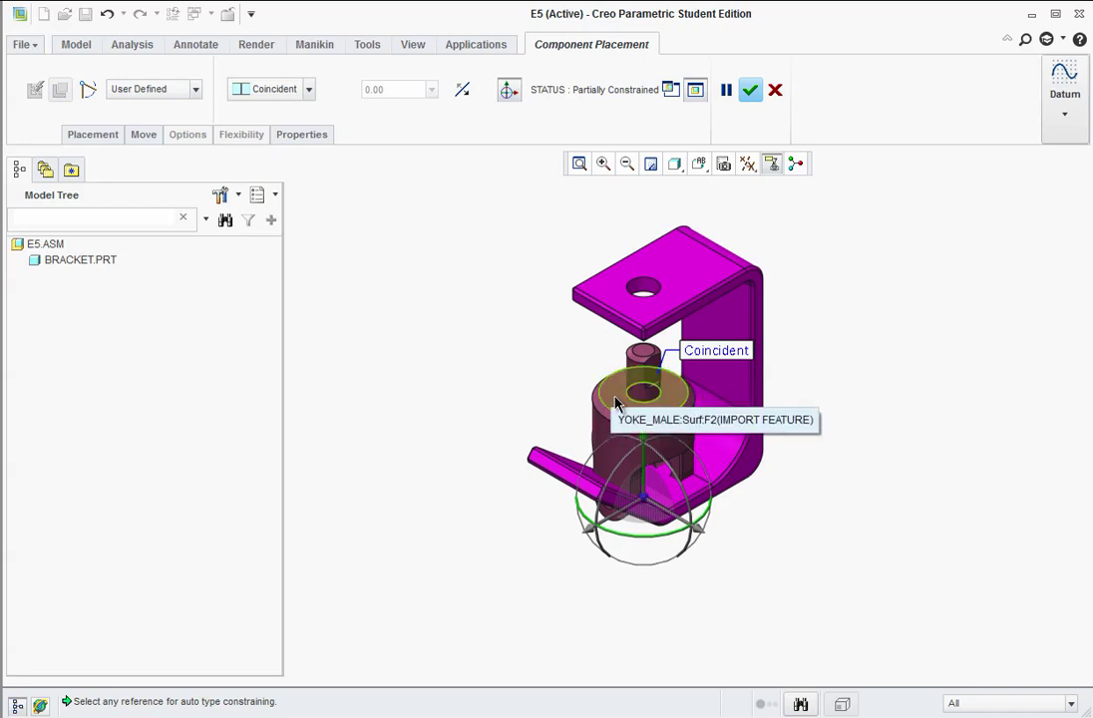
Make the yoke's top face Coincident with the underside of the bracket's top plate.
click(615, 400)
middle_drag(615, 400, 530, 347)
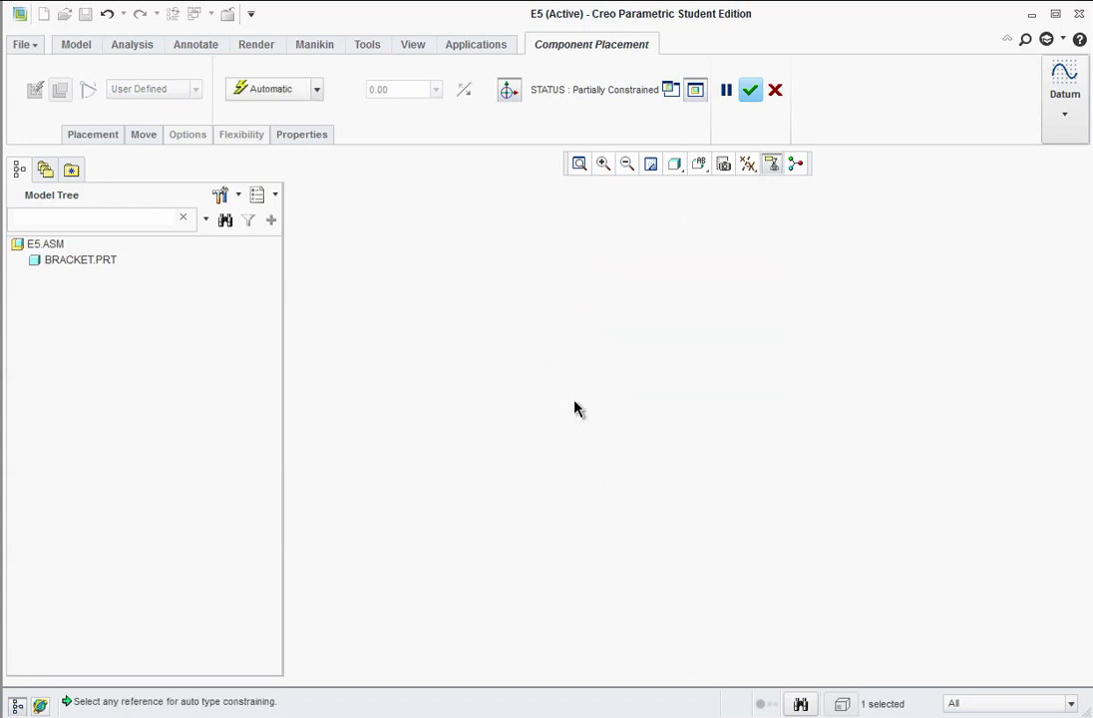
shift+middle_drag(576, 407, 695, 169)
click(699, 164)
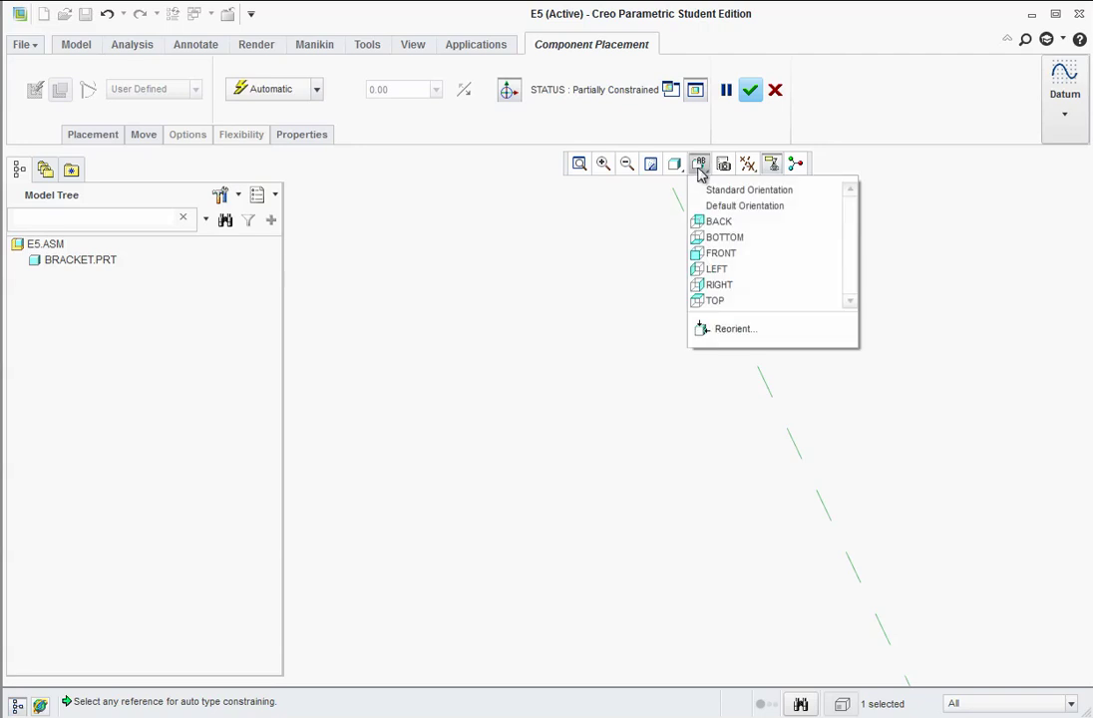
click(705, 187)
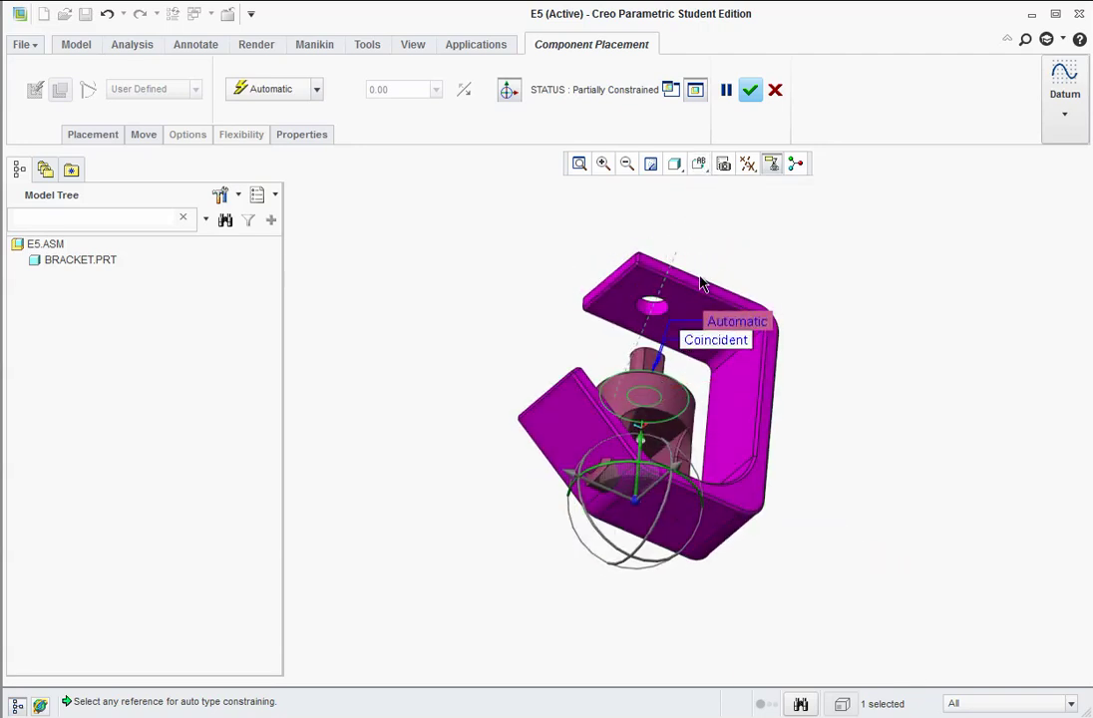
scroll(698, 279, up, 3)
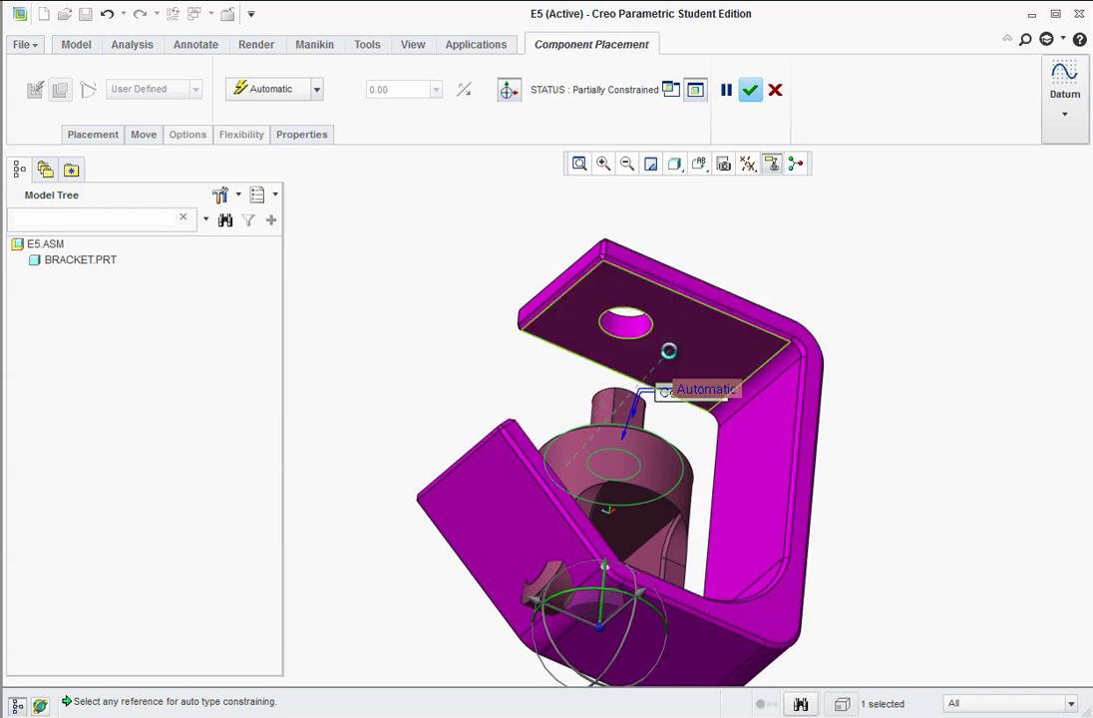
click(670, 355)
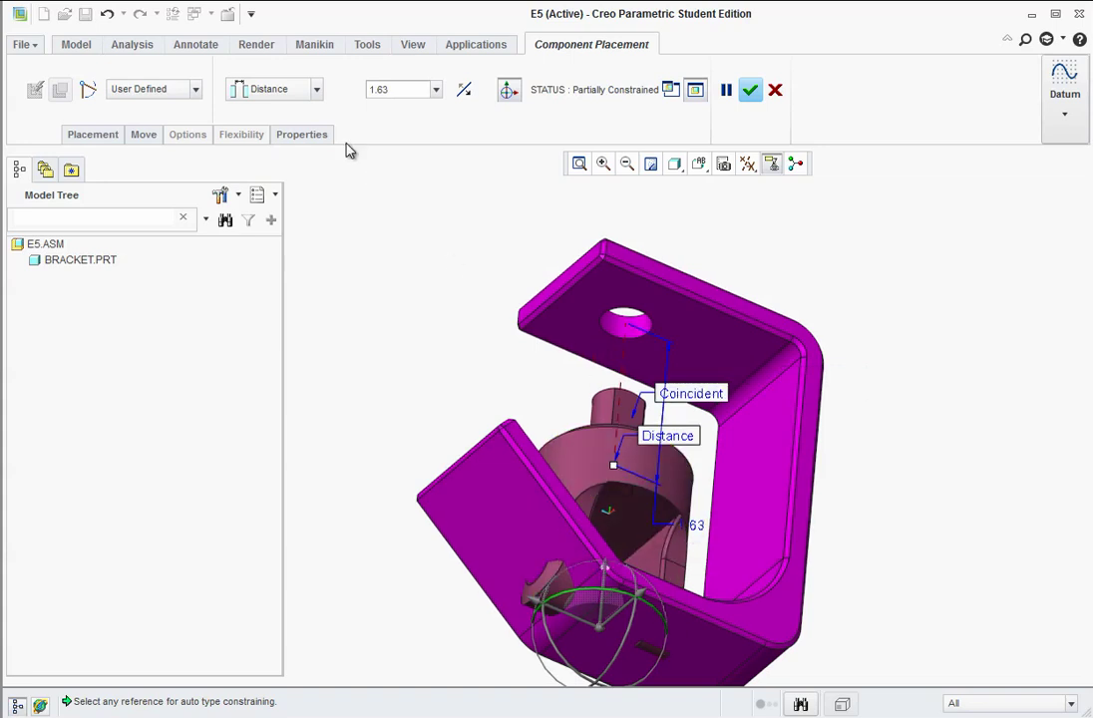
click(318, 92)
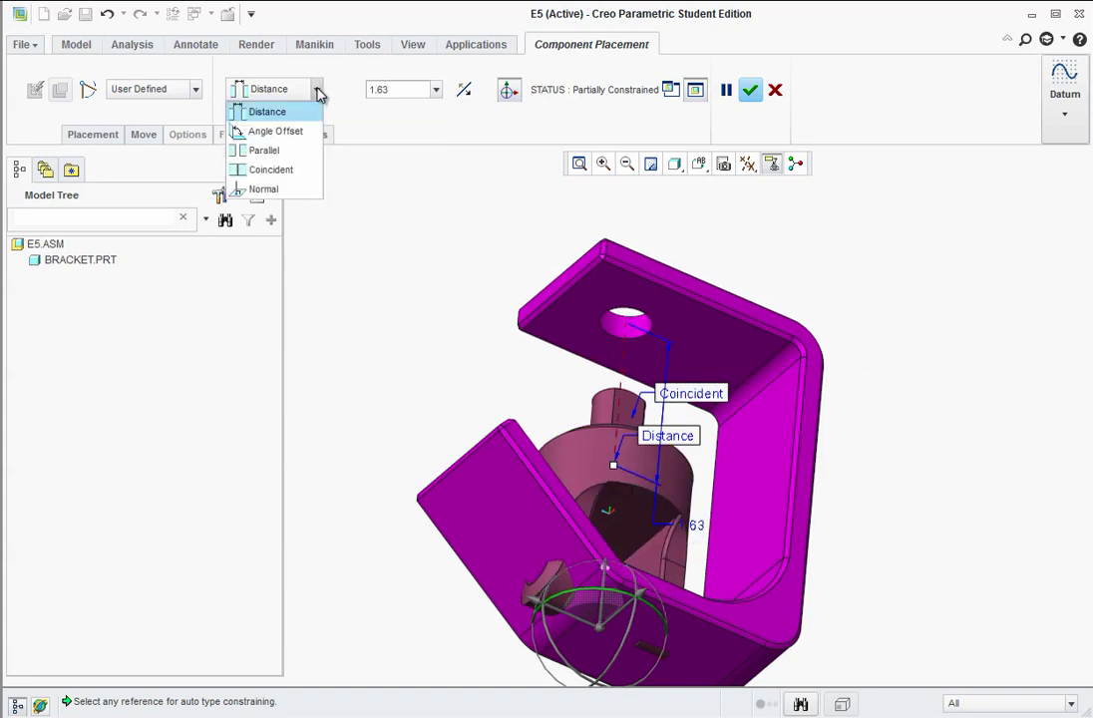
click(275, 172)
Rotate the male yoke about its shaft axis and finish its placement.
middle_drag(473, 261, 486, 319)
scroll(493, 317, down, 2)
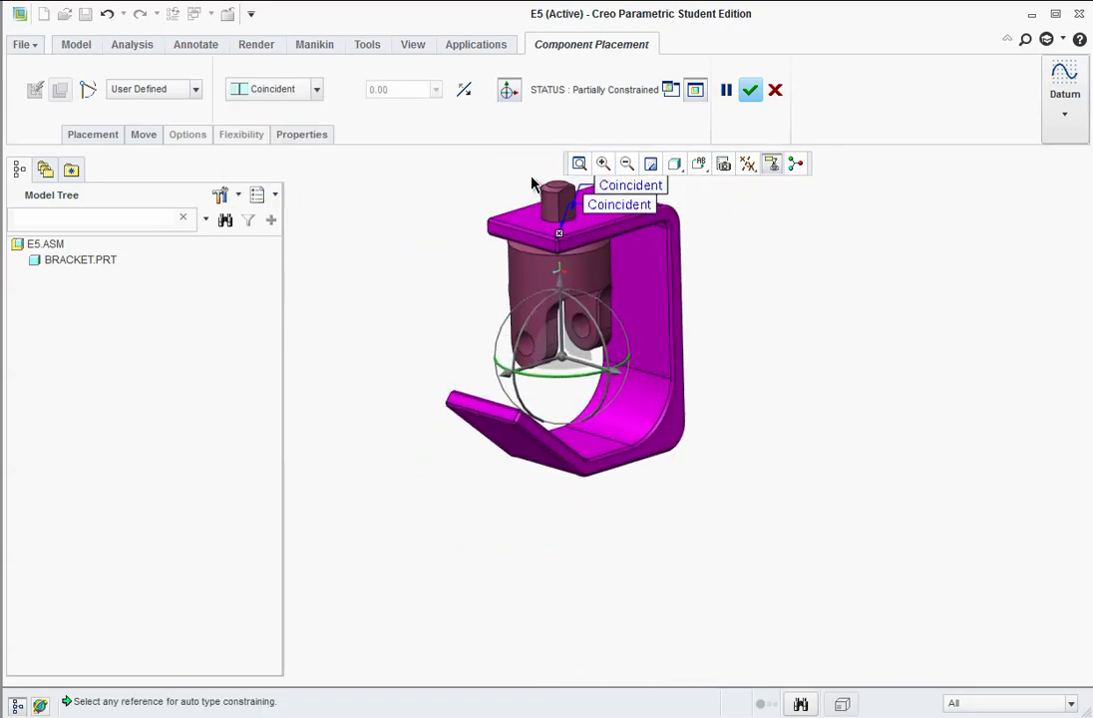
scroll(469, 158, up, 2)
scroll(501, 174, up, 2)
scroll(504, 175, down, 4)
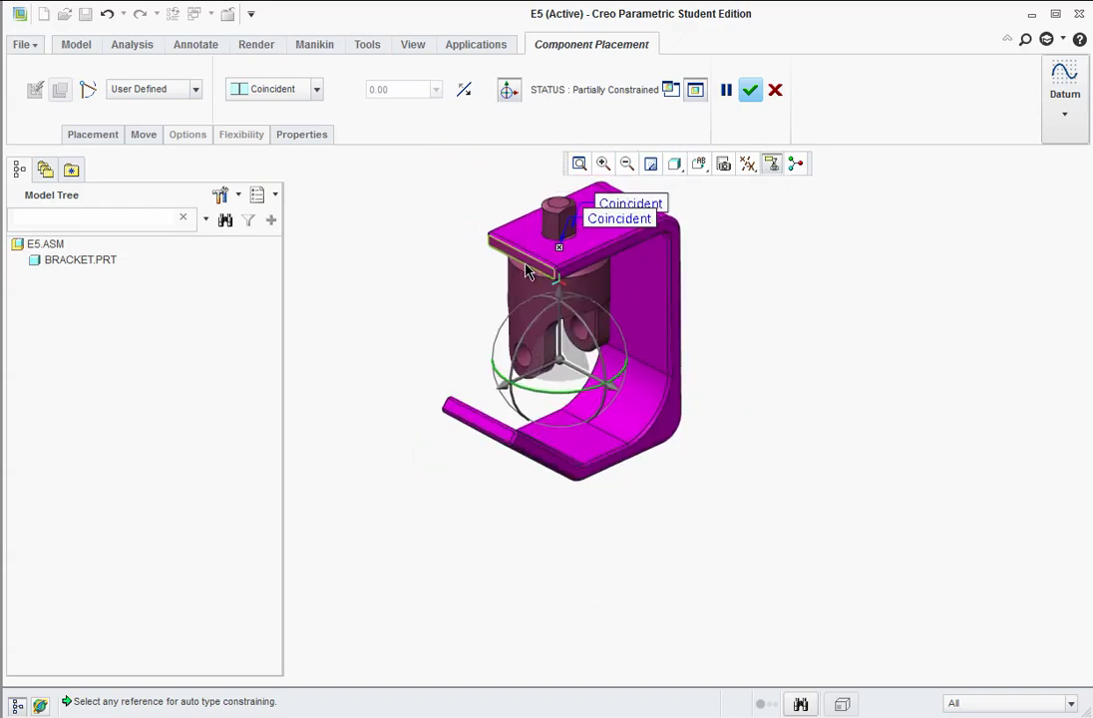
scroll(504, 234, up, 2)
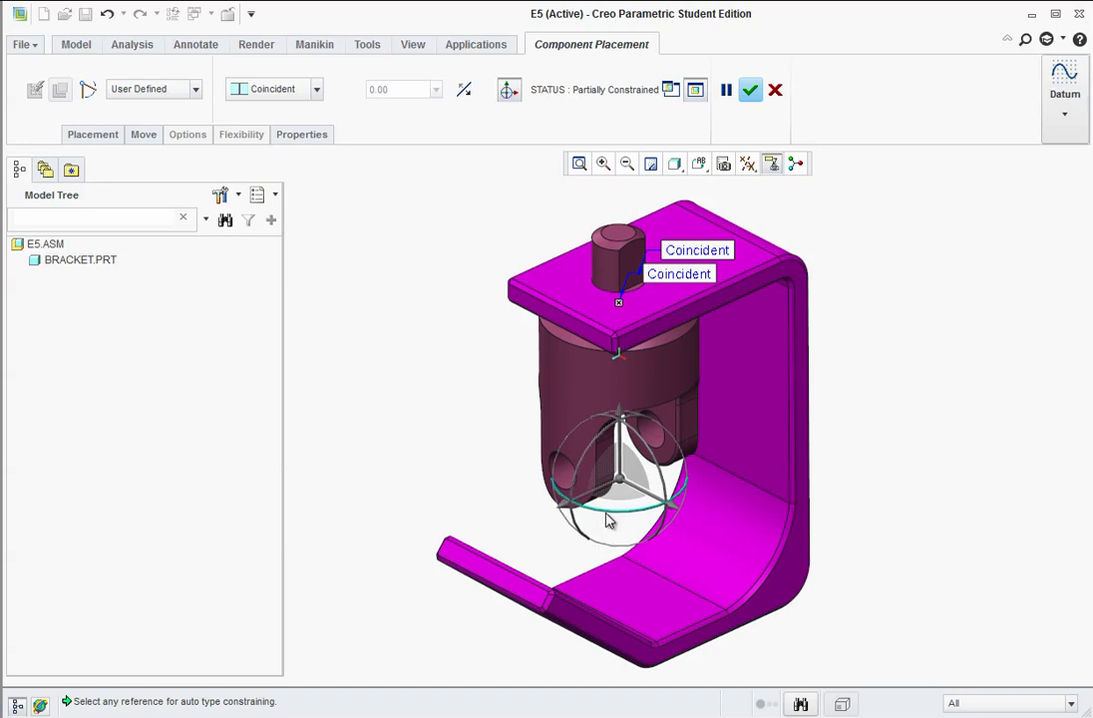
drag(611, 519, 563, 484)
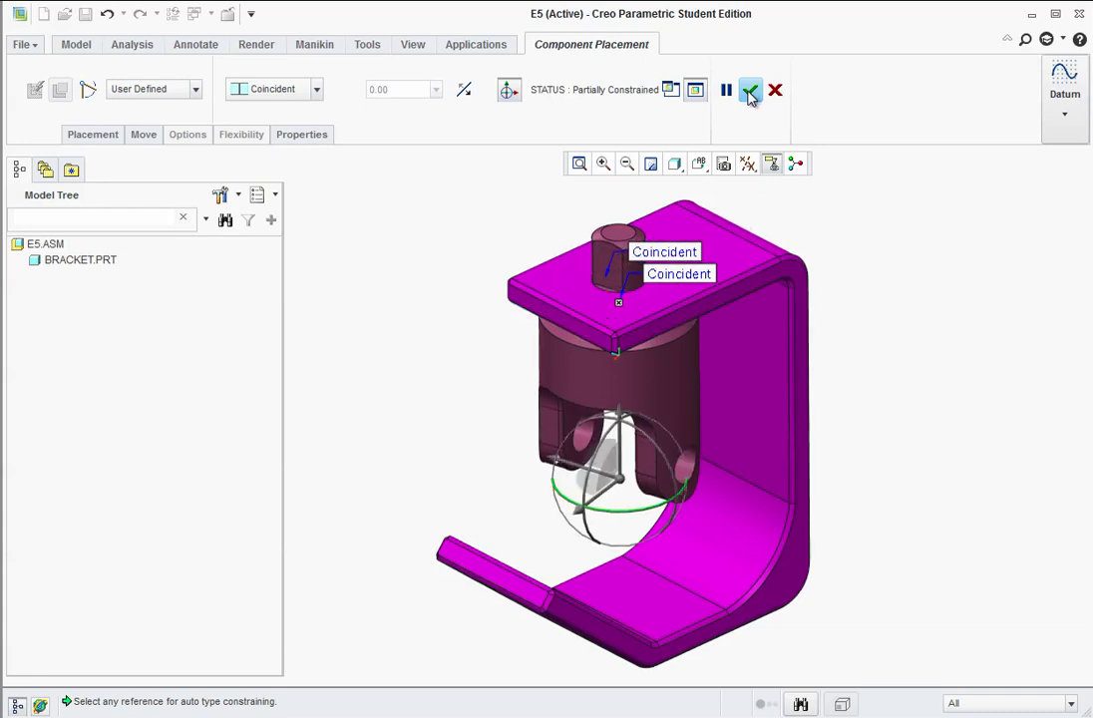
click(752, 92)
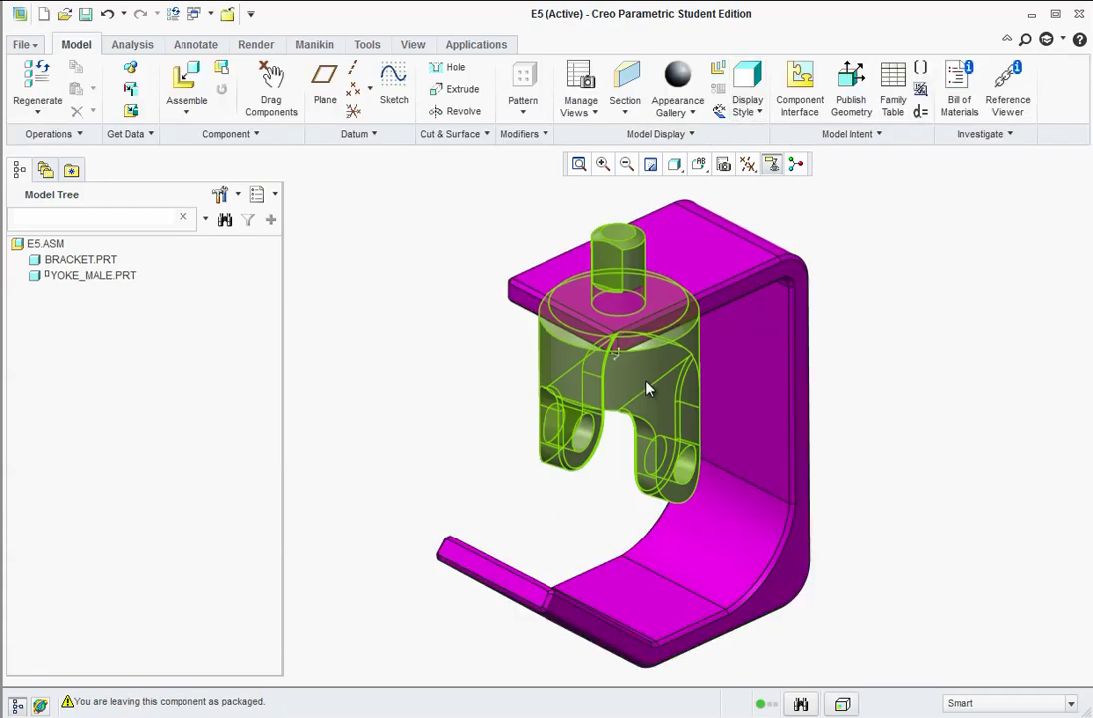
Swing the male yoke with Drag Components to test its rotation, then start Assemble.
click(460, 366)
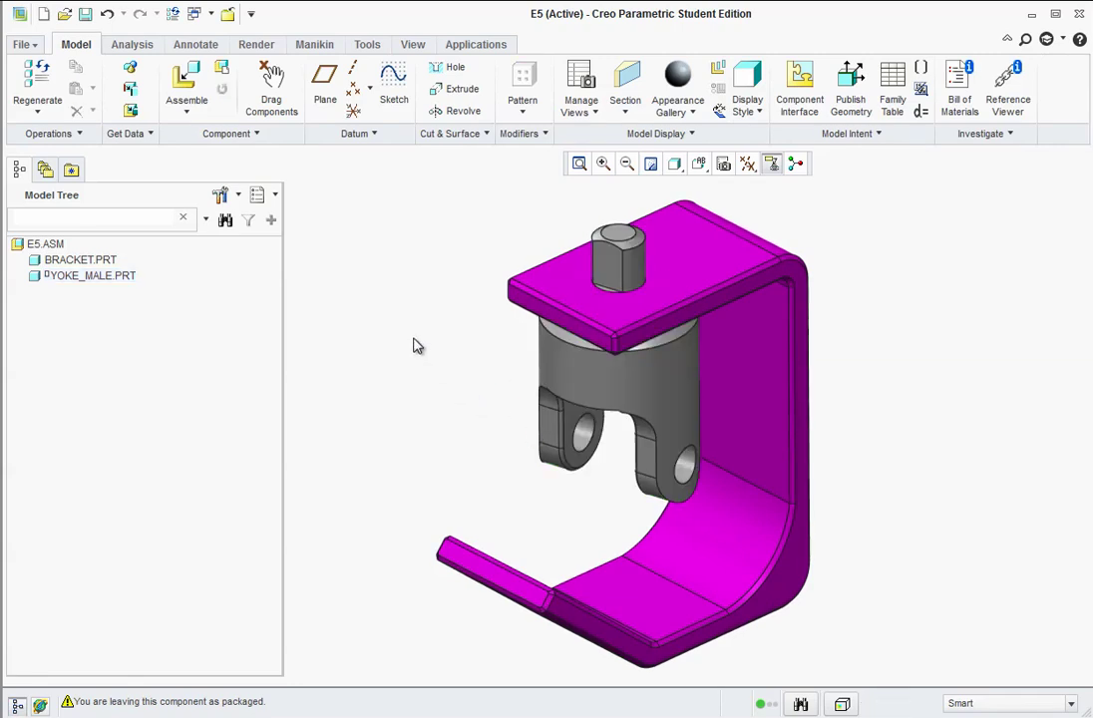
click(278, 87)
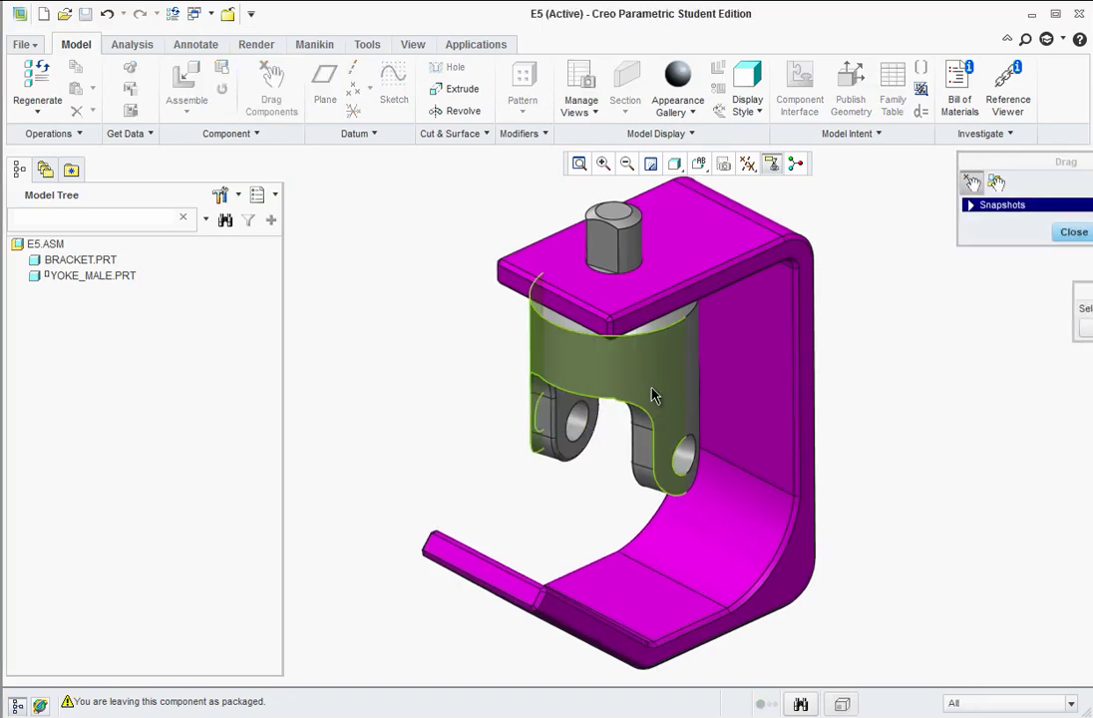
click(653, 396)
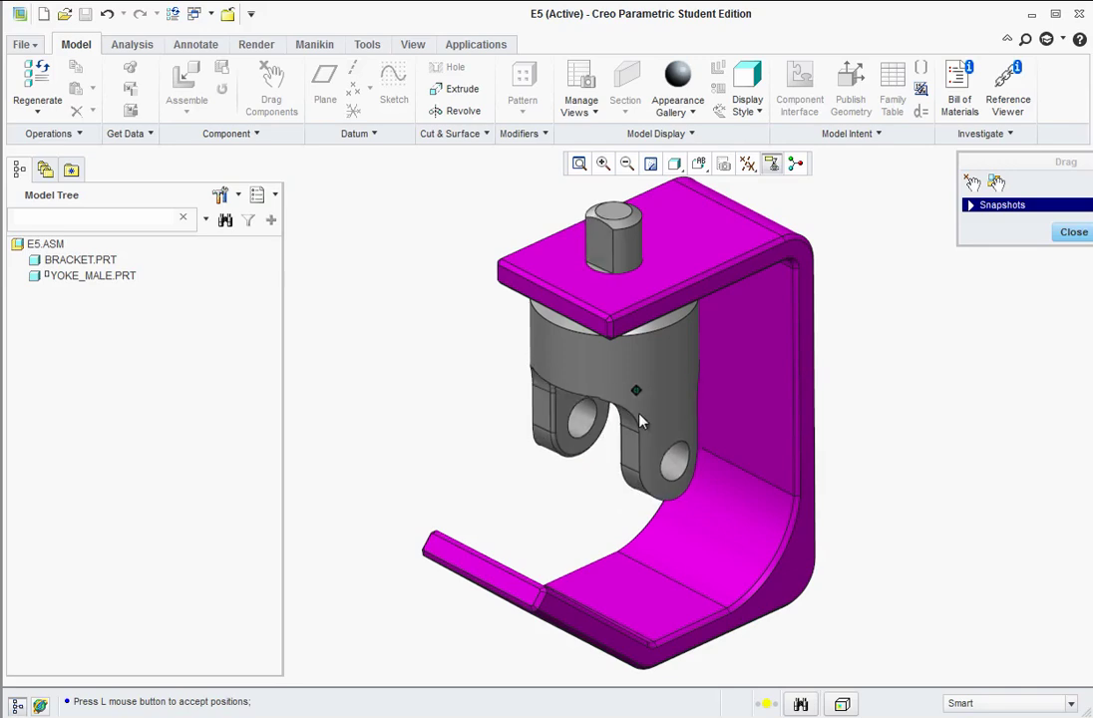
middle_click(516, 424)
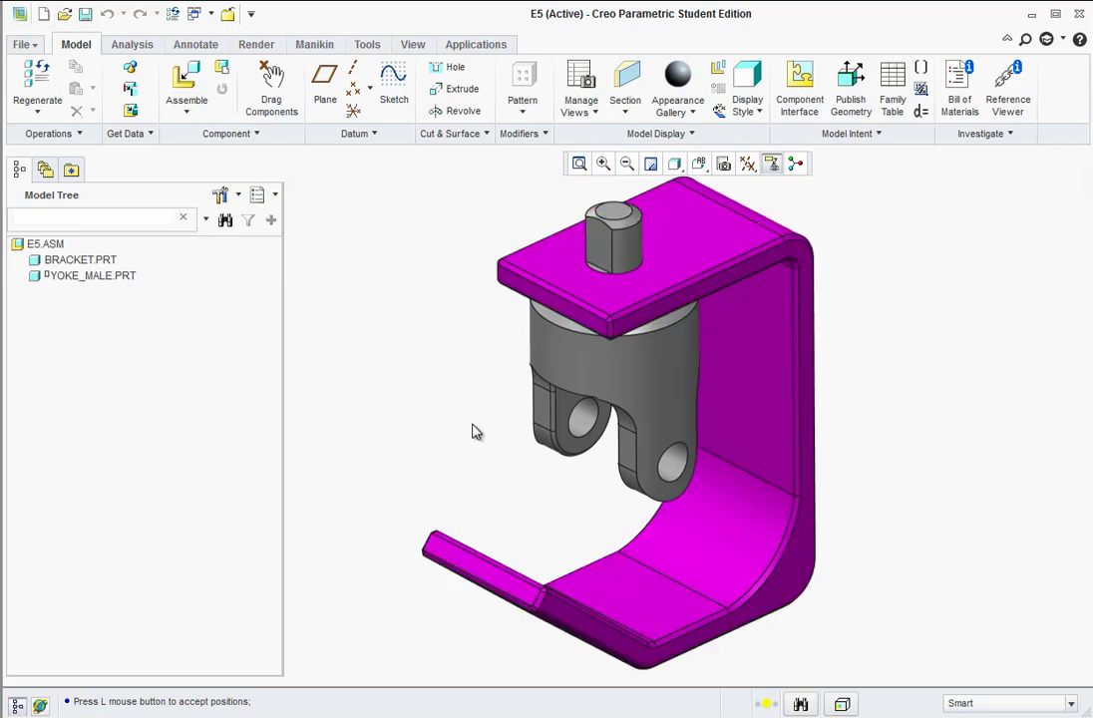
click(165, 68)
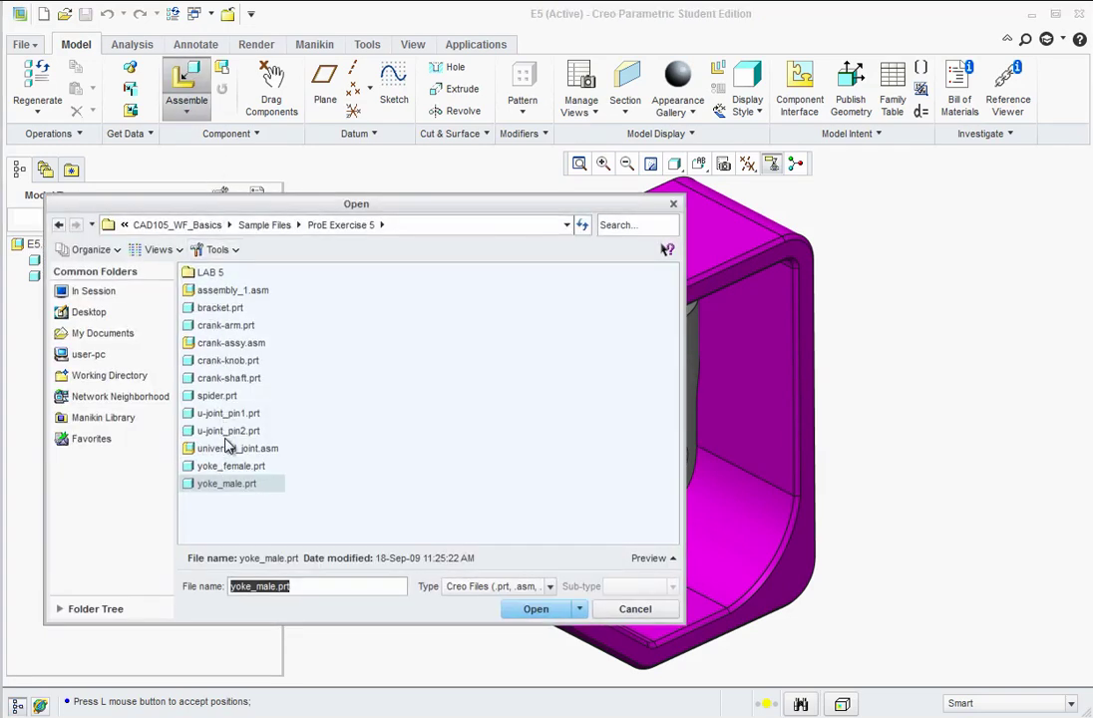
Load spider.prt and align its hole with the male yoke's pin hole.
click(205, 396)
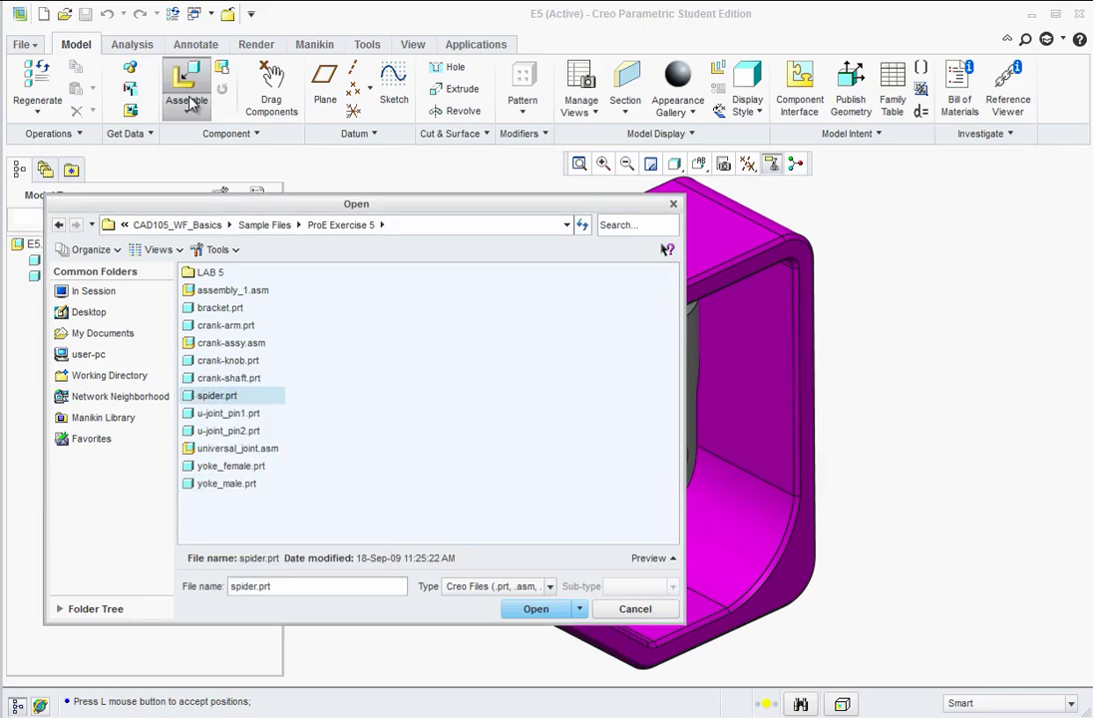
click(535, 609)
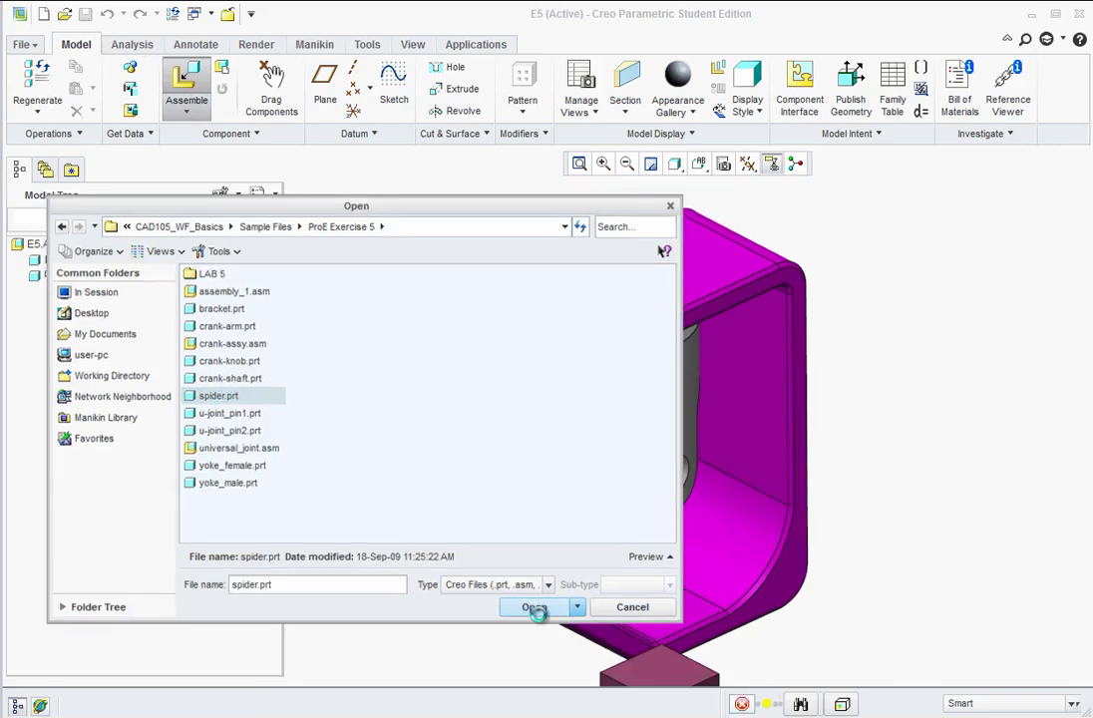
scroll(629, 520, down, 3)
scroll(670, 612, up, 3)
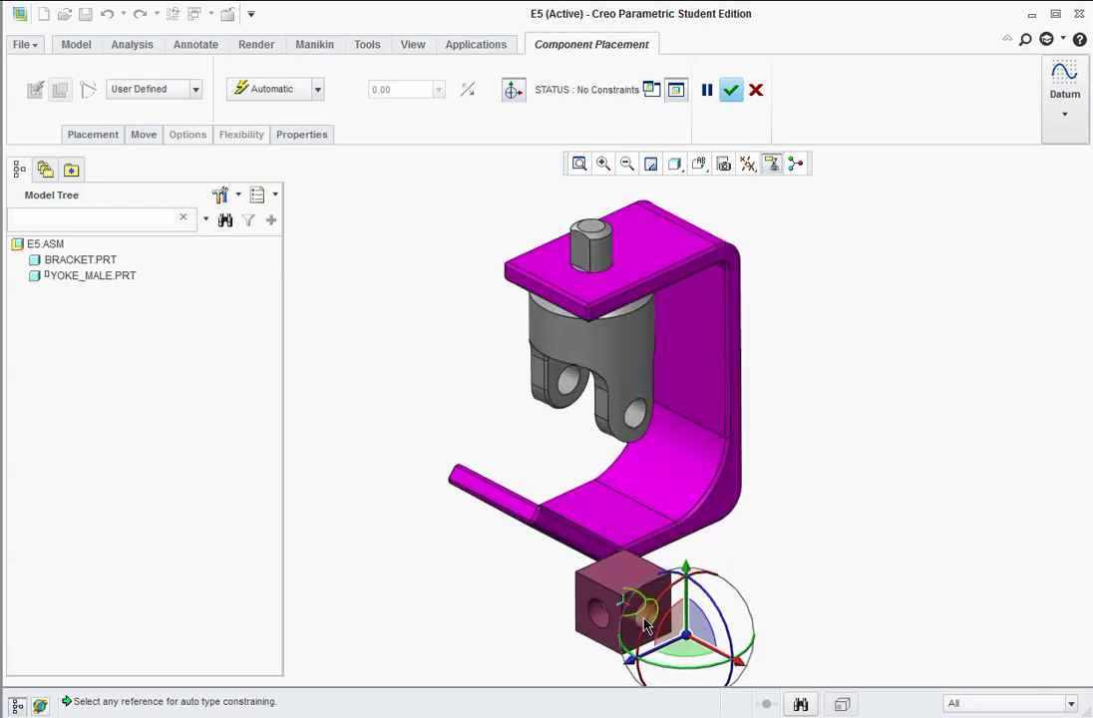
scroll(649, 618, up, 2)
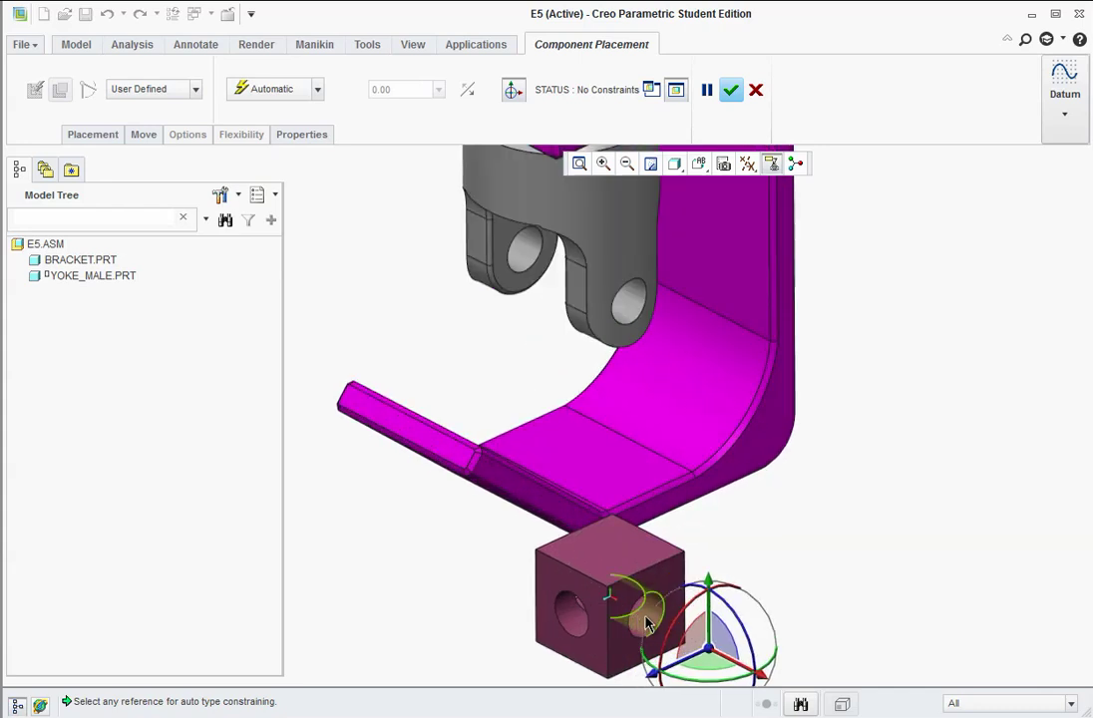
click(646, 621)
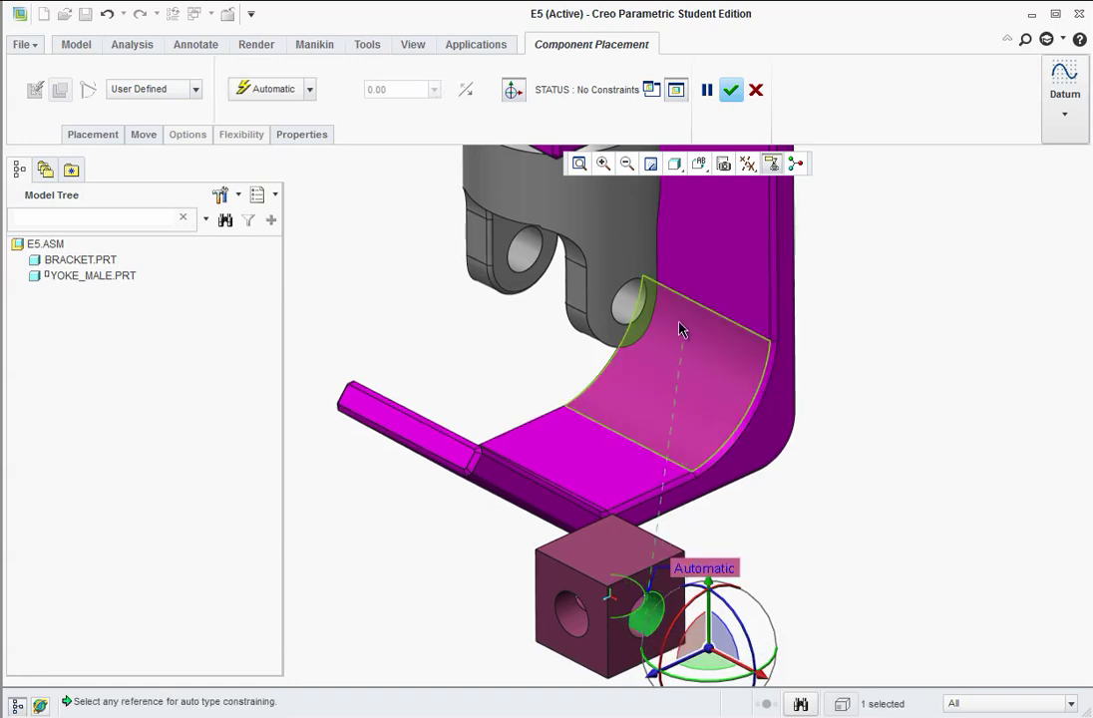
click(628, 309)
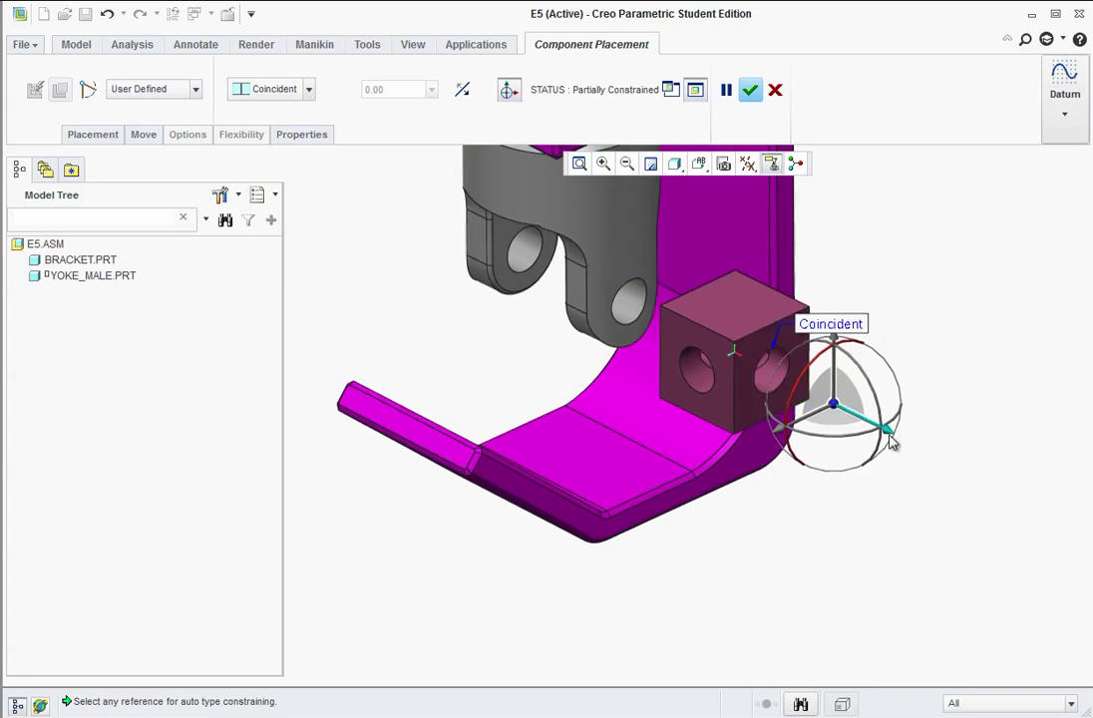
drag(885, 432, 678, 332)
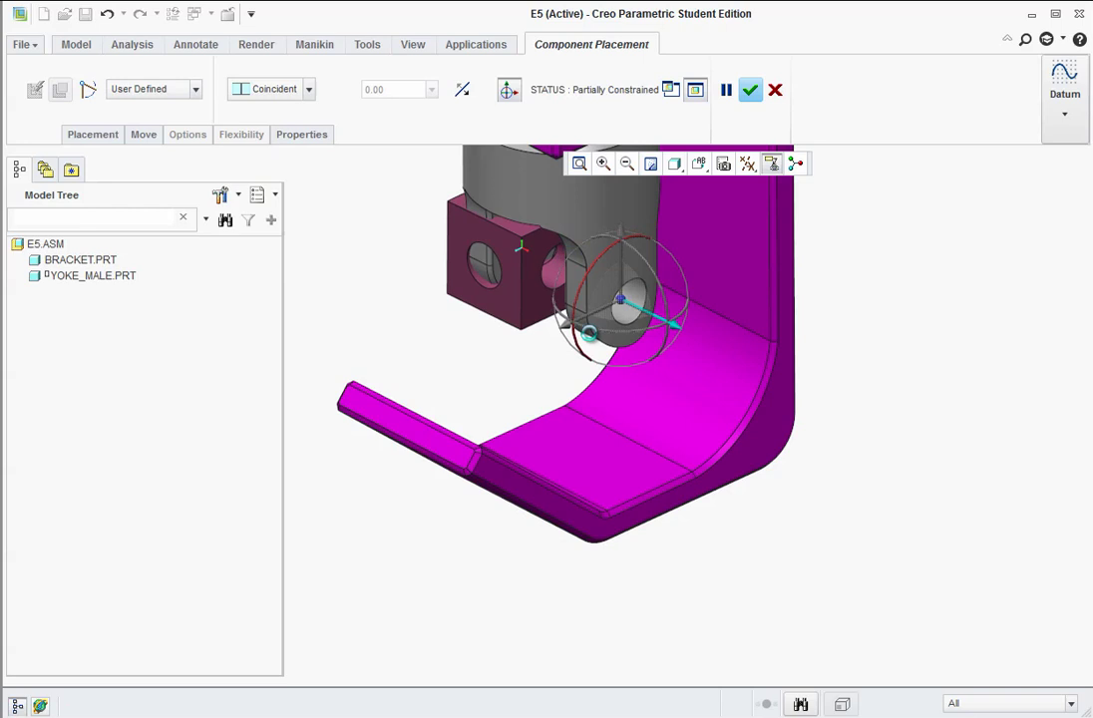
Make the spider's side face Coincident with the yoke arm's inner face.
click(535, 301)
scroll(465, 377, down, 10)
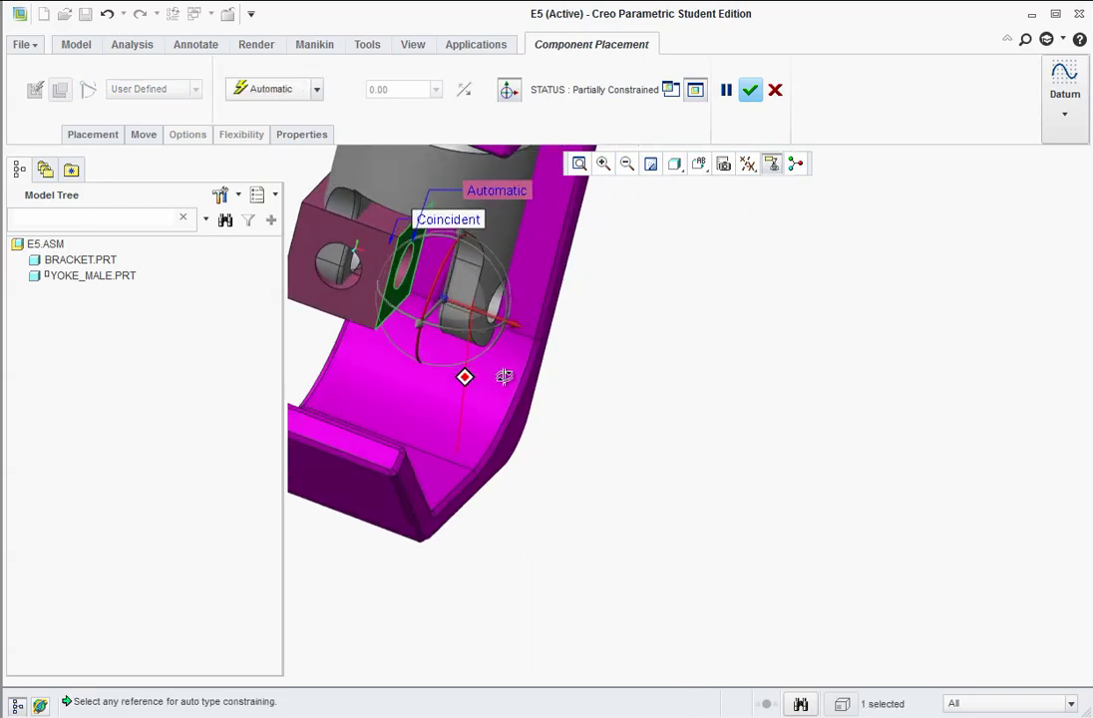
scroll(556, 382, up, 12)
scroll(454, 344, down, 5)
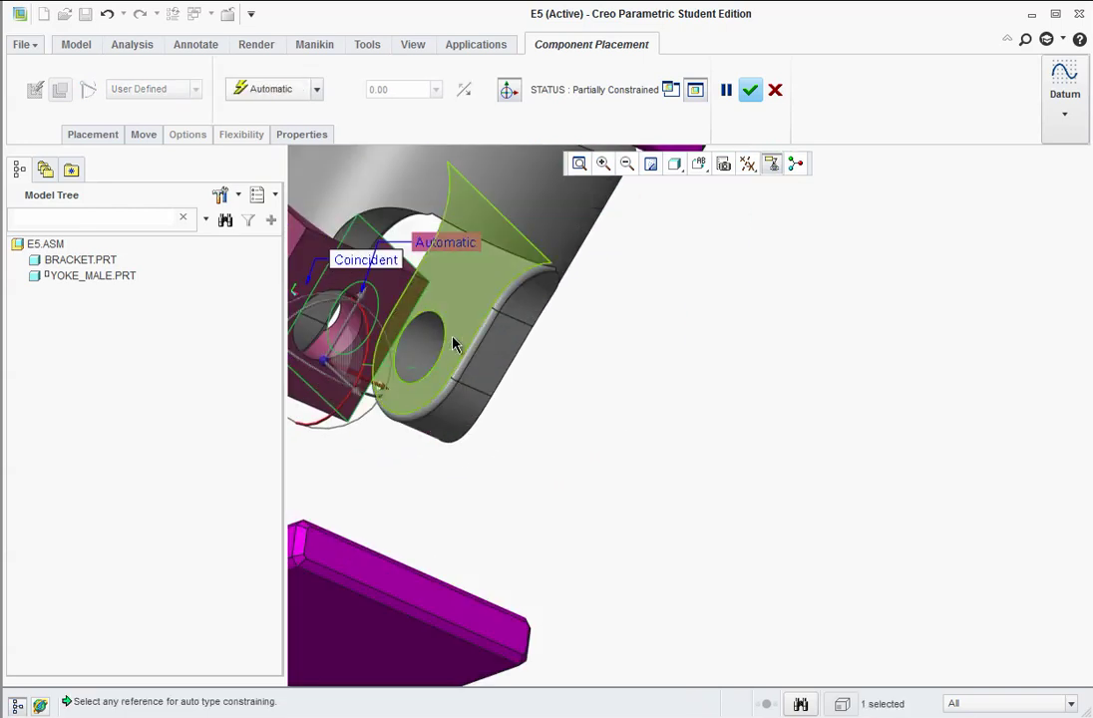
click(464, 310)
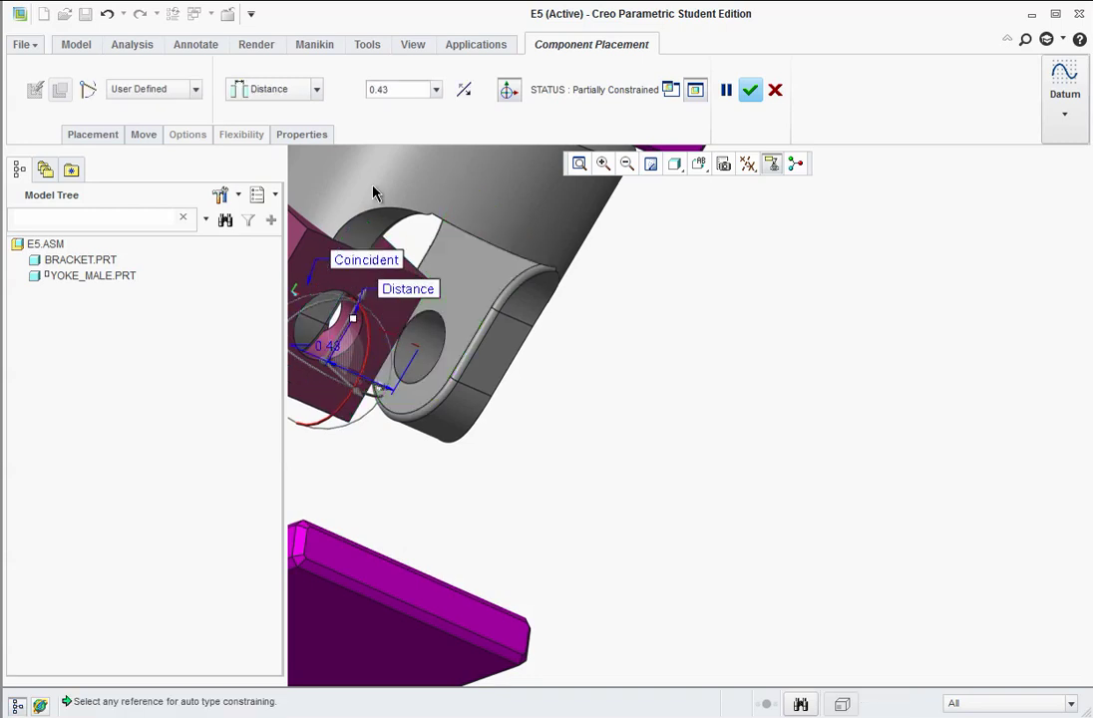
click(312, 90)
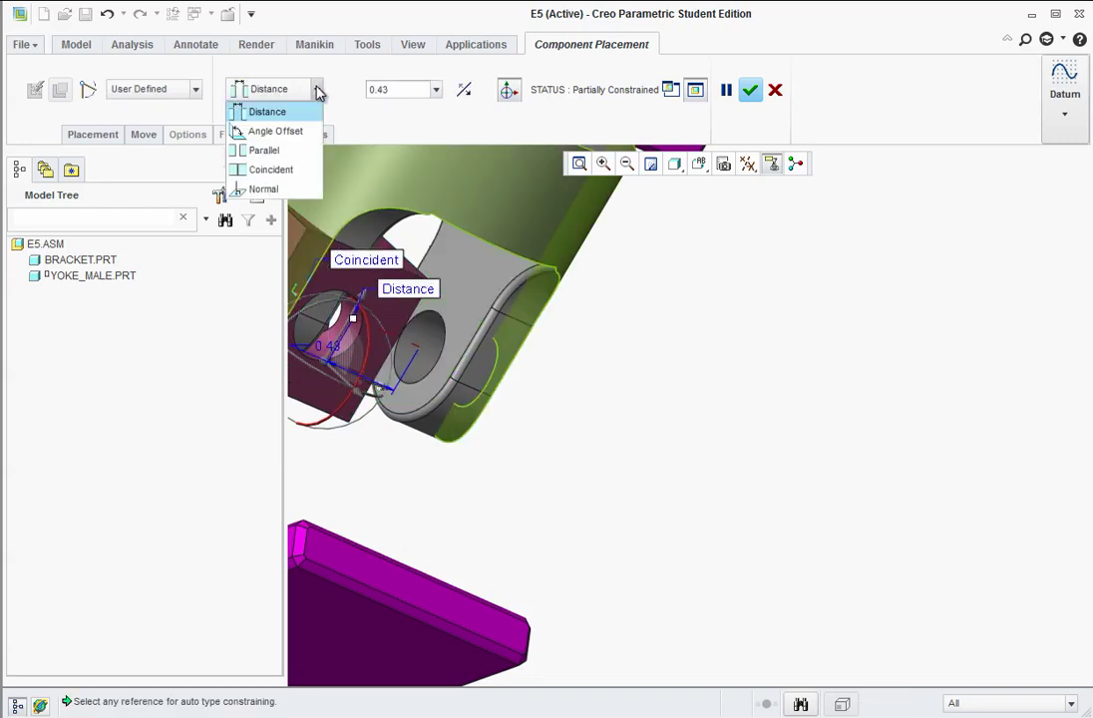
click(262, 170)
Rotate the spider block about the pin axis and finish its placement.
key(ctrl+d)
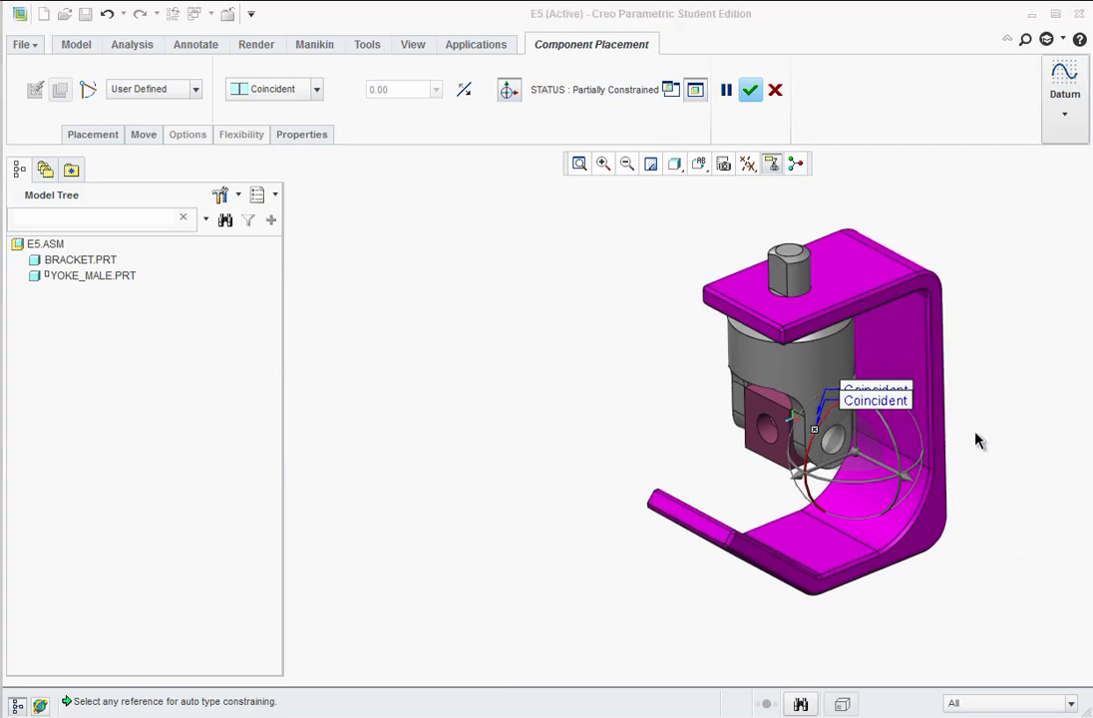
scroll(908, 441, up, 3)
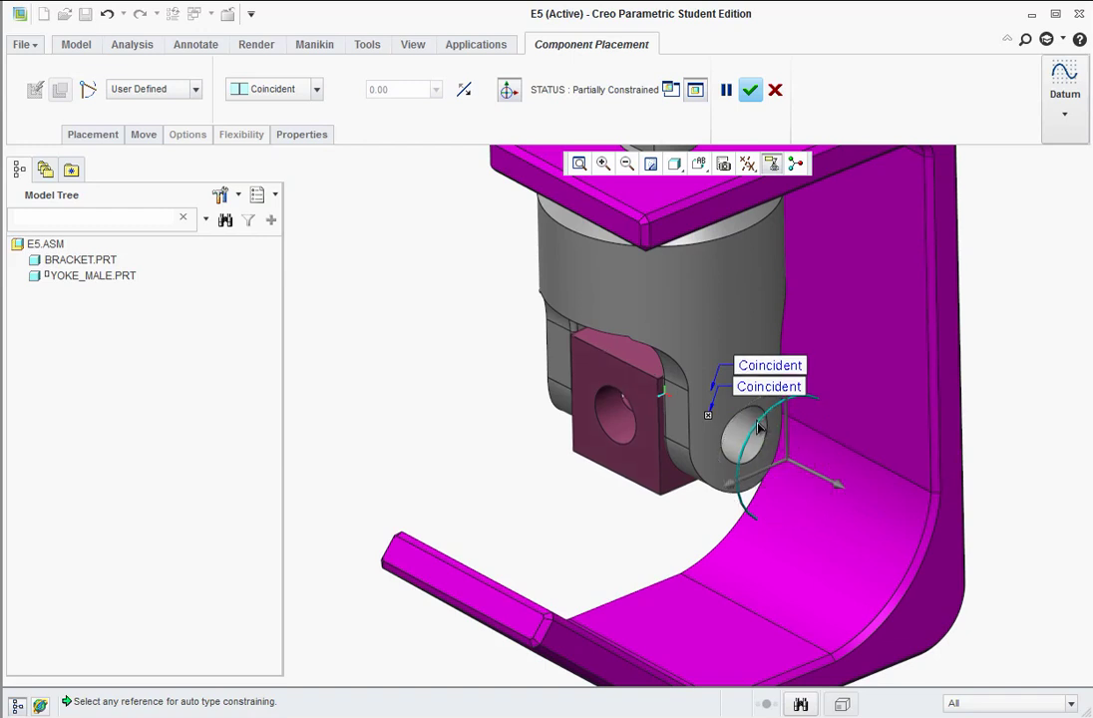
drag(758, 426, 776, 109)
click(750, 91)
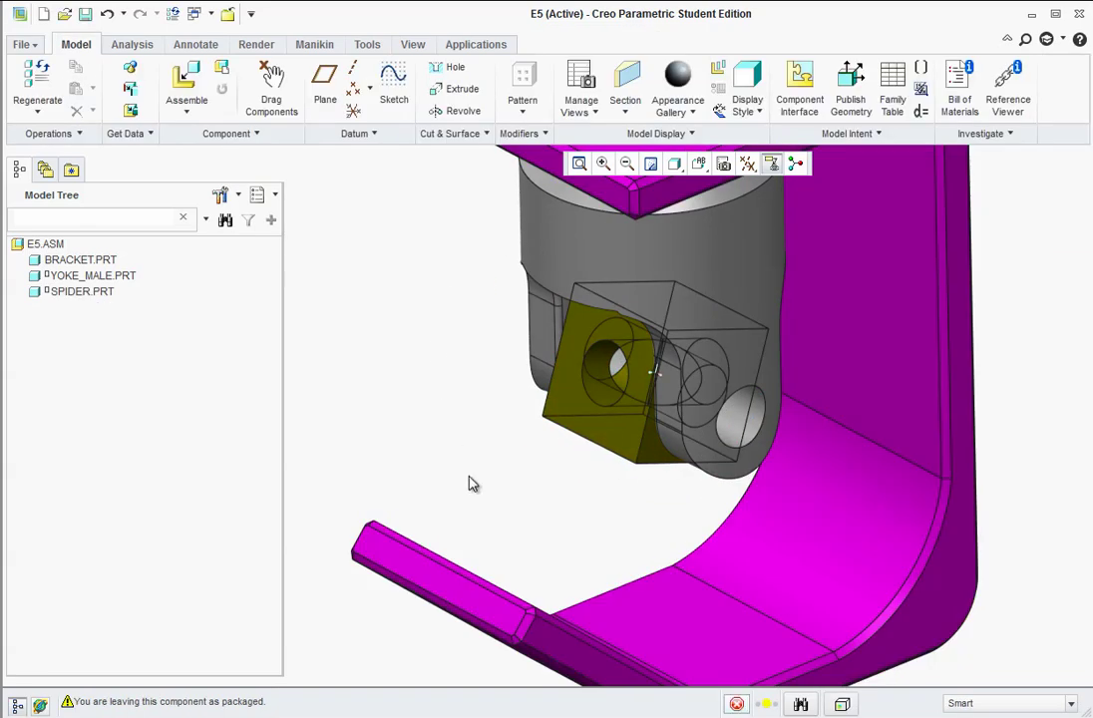
Load yoke_female.prt and tip it down to expose its lug holes.
key(ctrl+d)
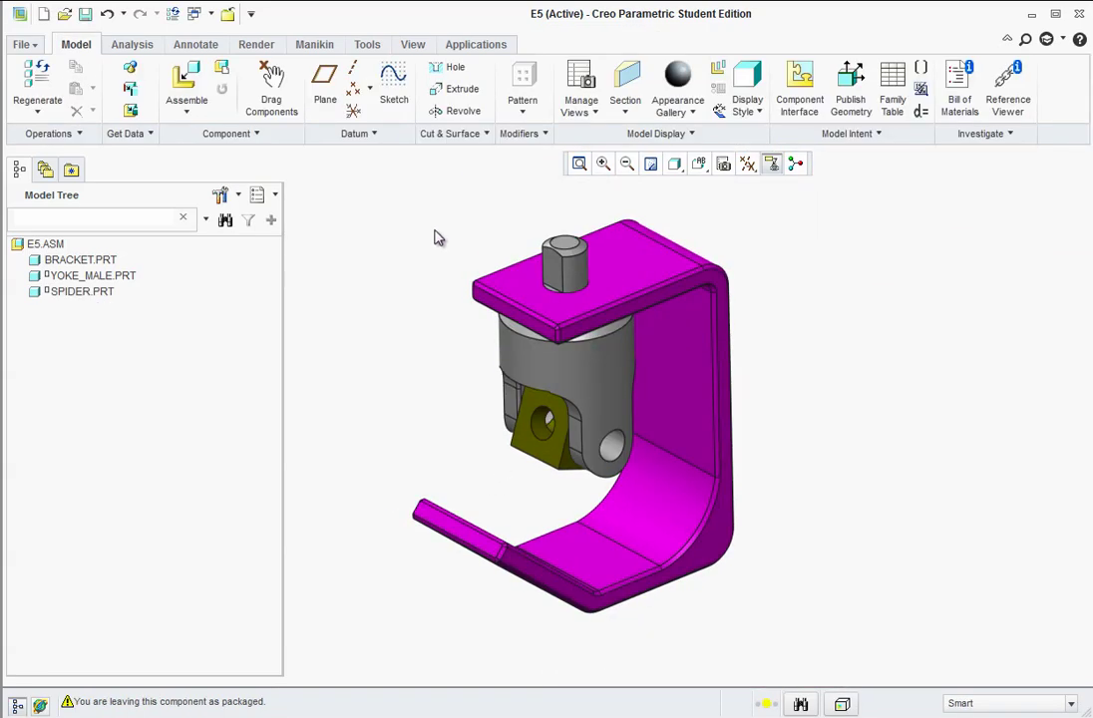
click(186, 92)
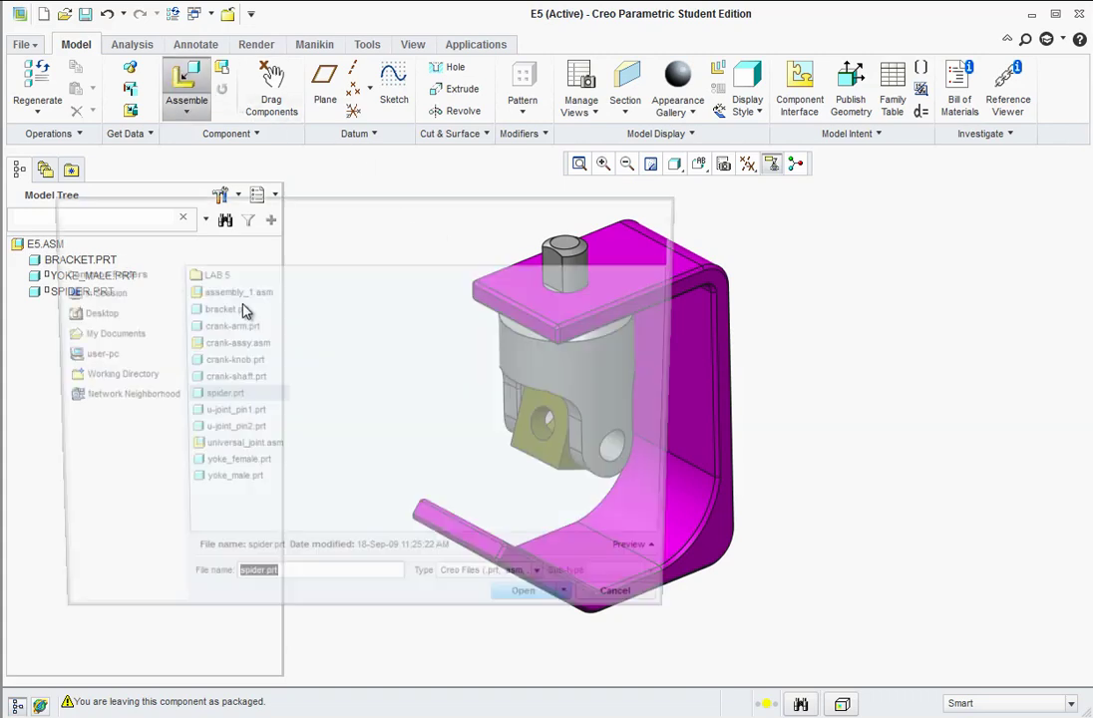
click(226, 466)
click(534, 609)
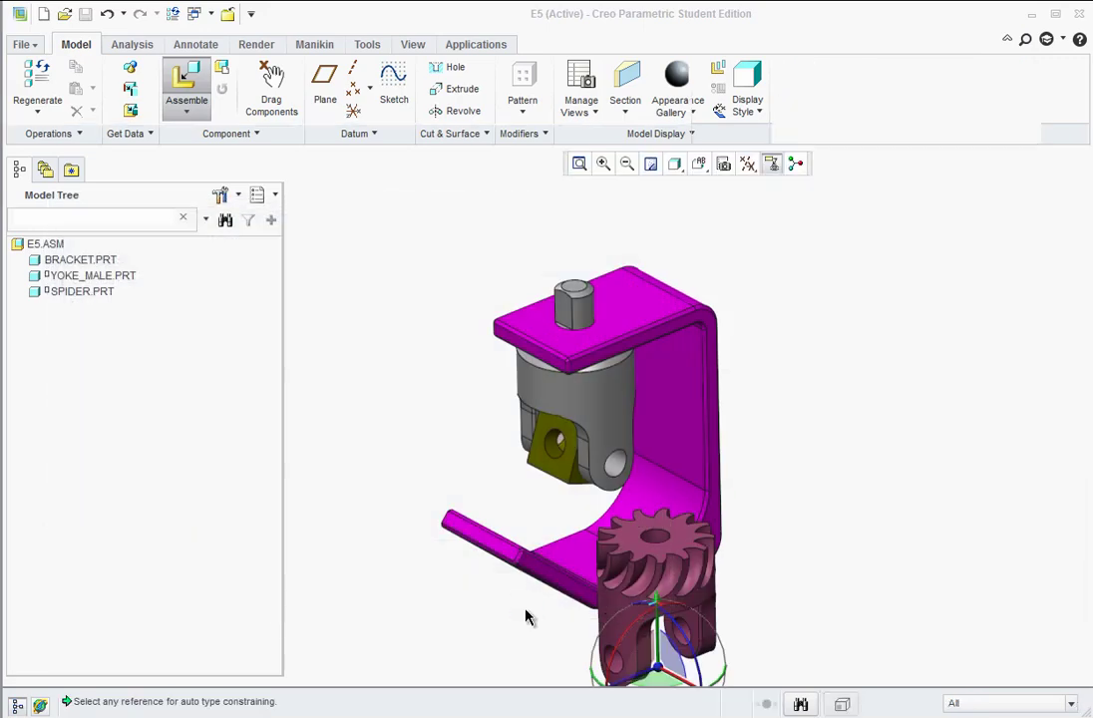
scroll(638, 598, down, 2)
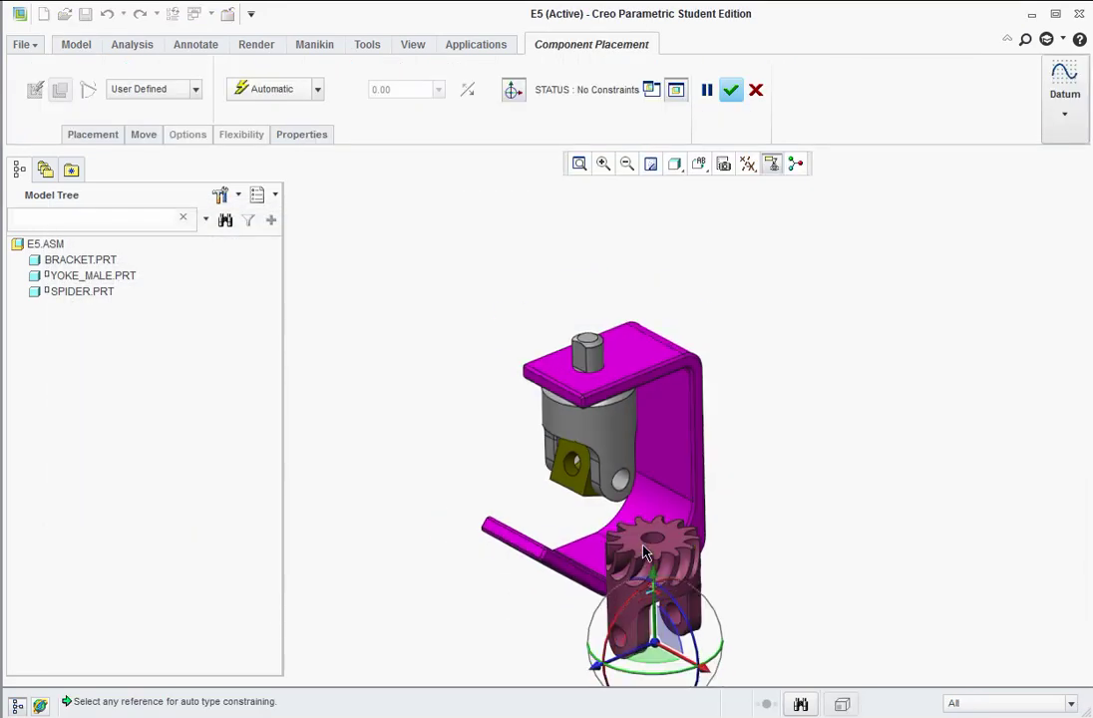
scroll(622, 645, up, 2)
scroll(623, 645, up, 2)
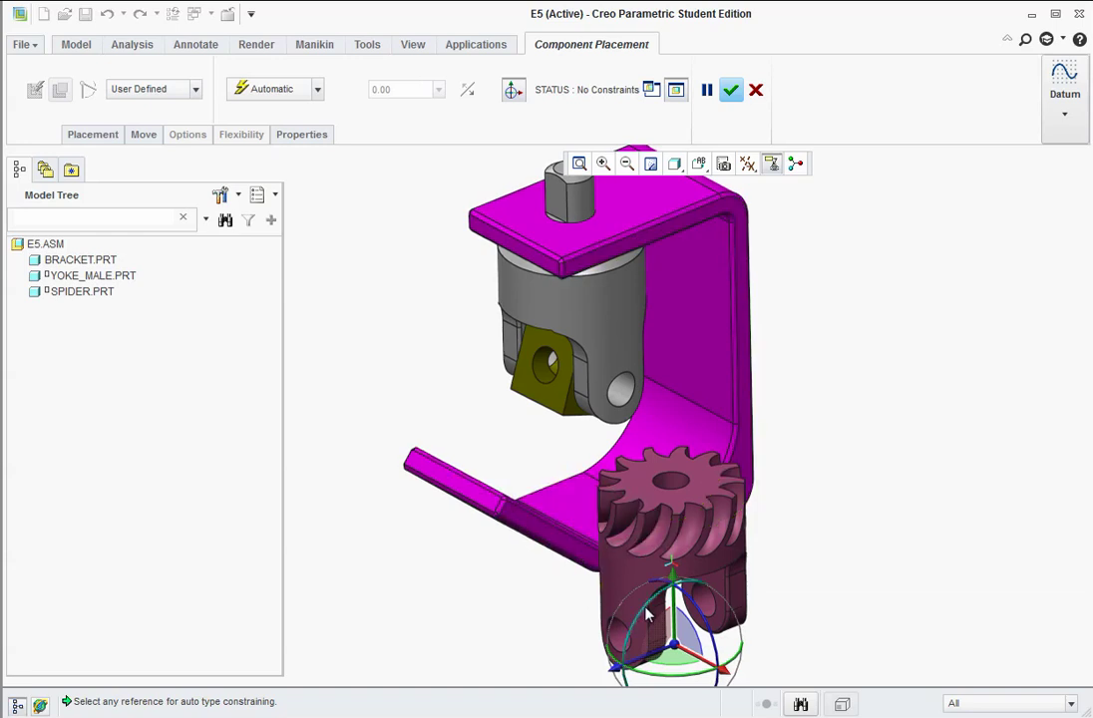
drag(646, 616, 702, 626)
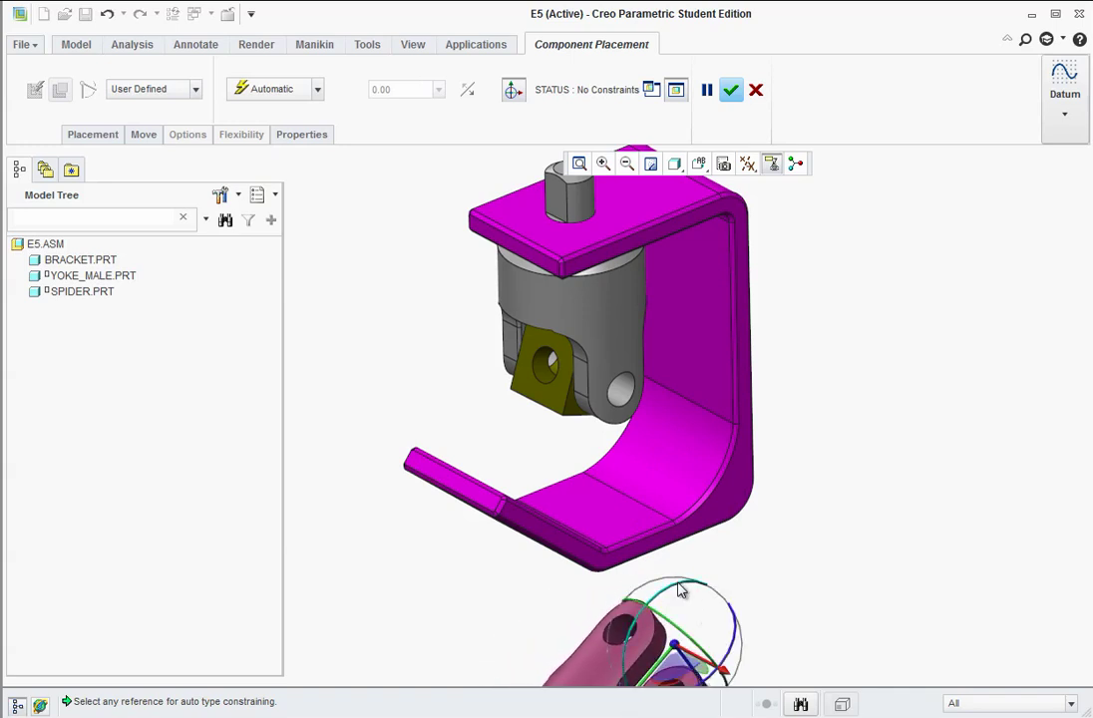
scroll(716, 678, down, 3)
scroll(716, 679, up, 3)
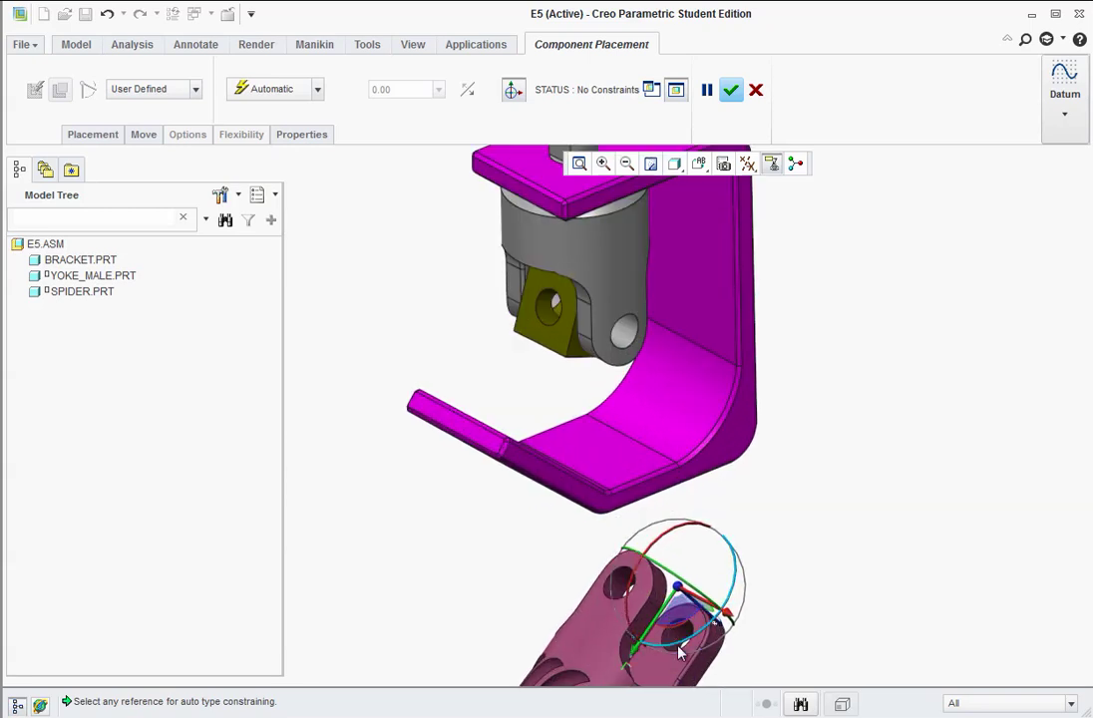
Align the female yoke's lug hole with the spider's pin hole.
click(618, 577)
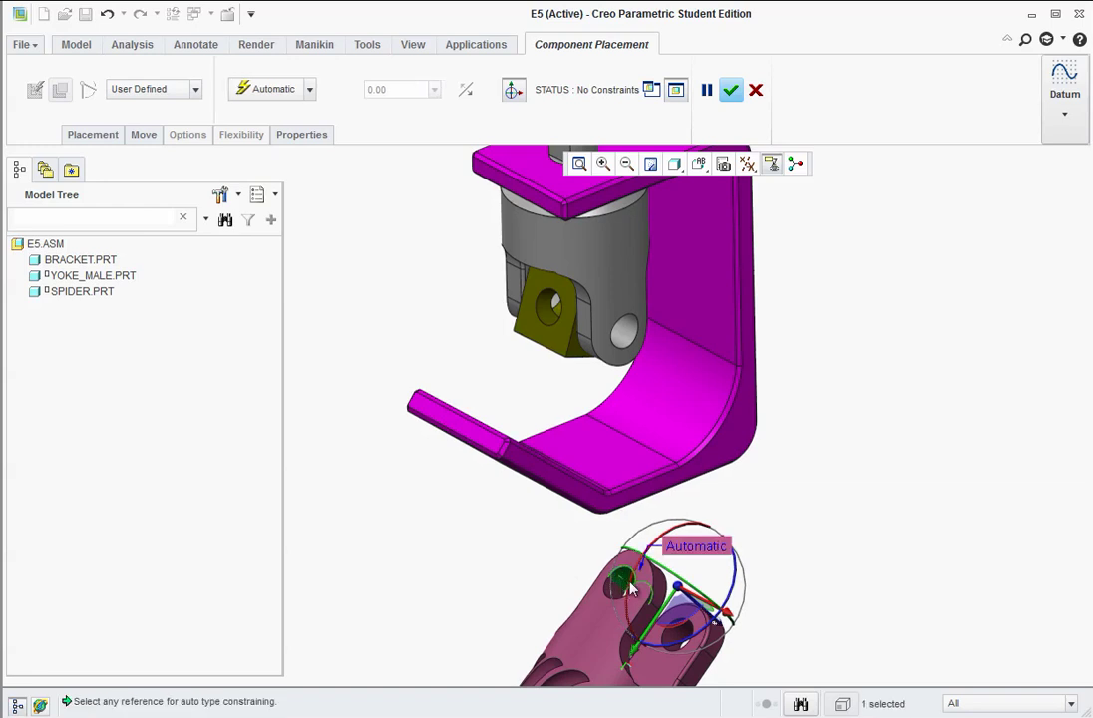
click(542, 317)
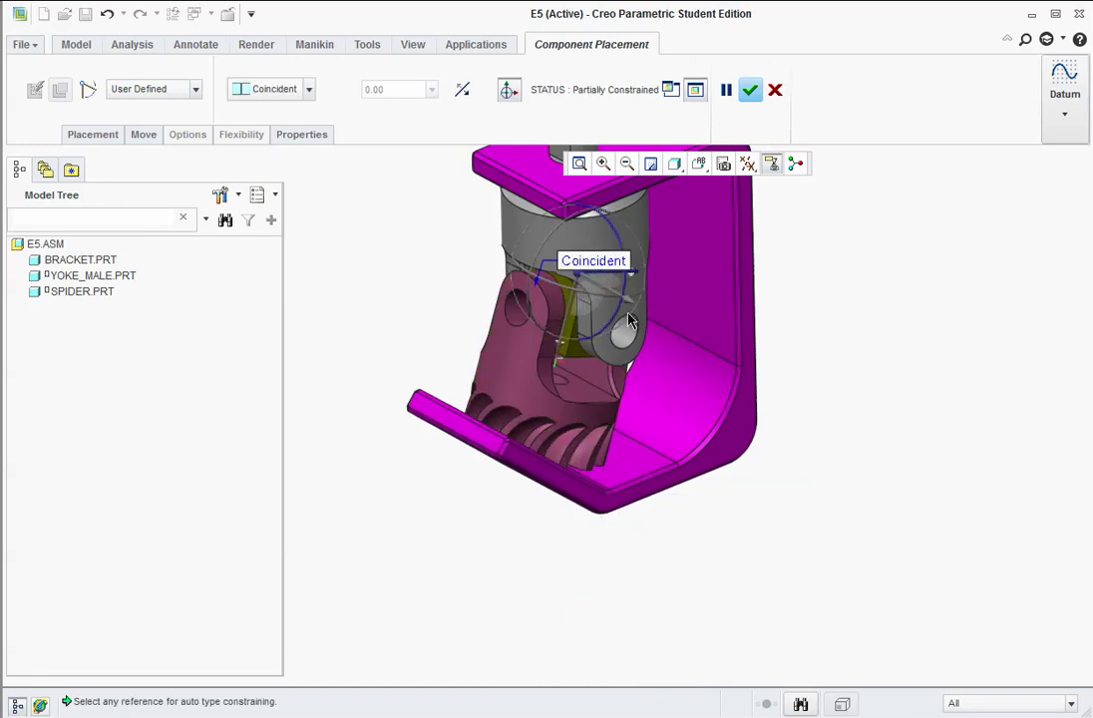
scroll(628, 279, down, 2)
scroll(629, 279, down, 3)
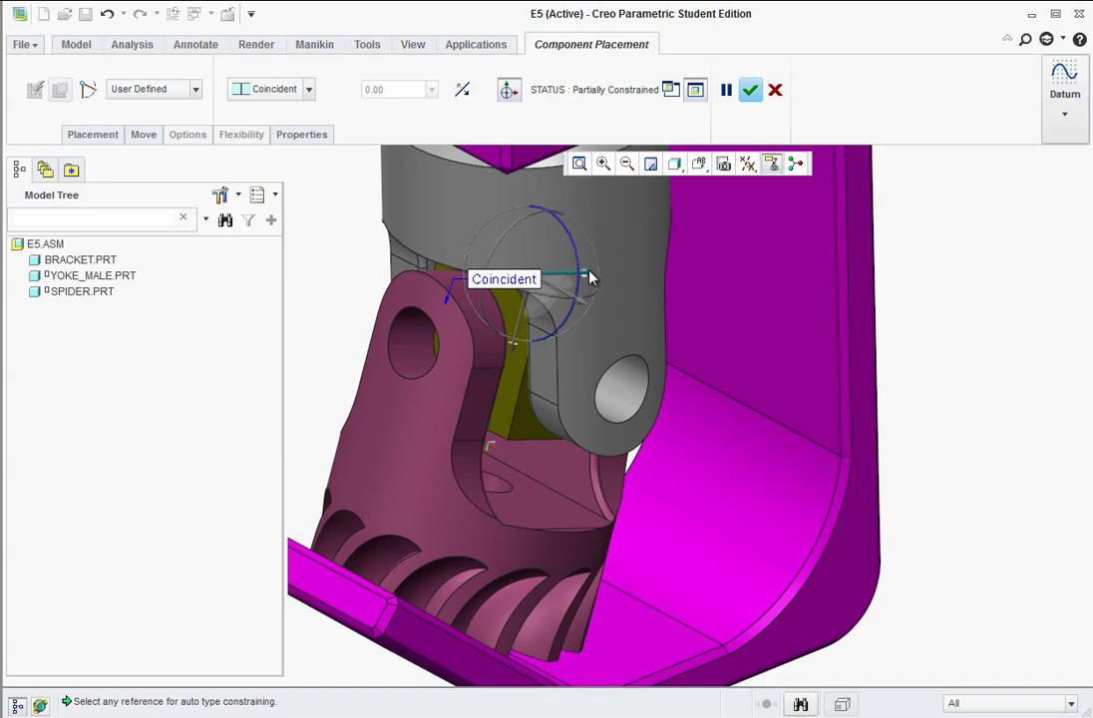
Make the yoke lug's inner face Coincident with the spider's side face and finish.
ctrl+alt+middle_drag(589, 277, 415, 261)
click(378, 439)
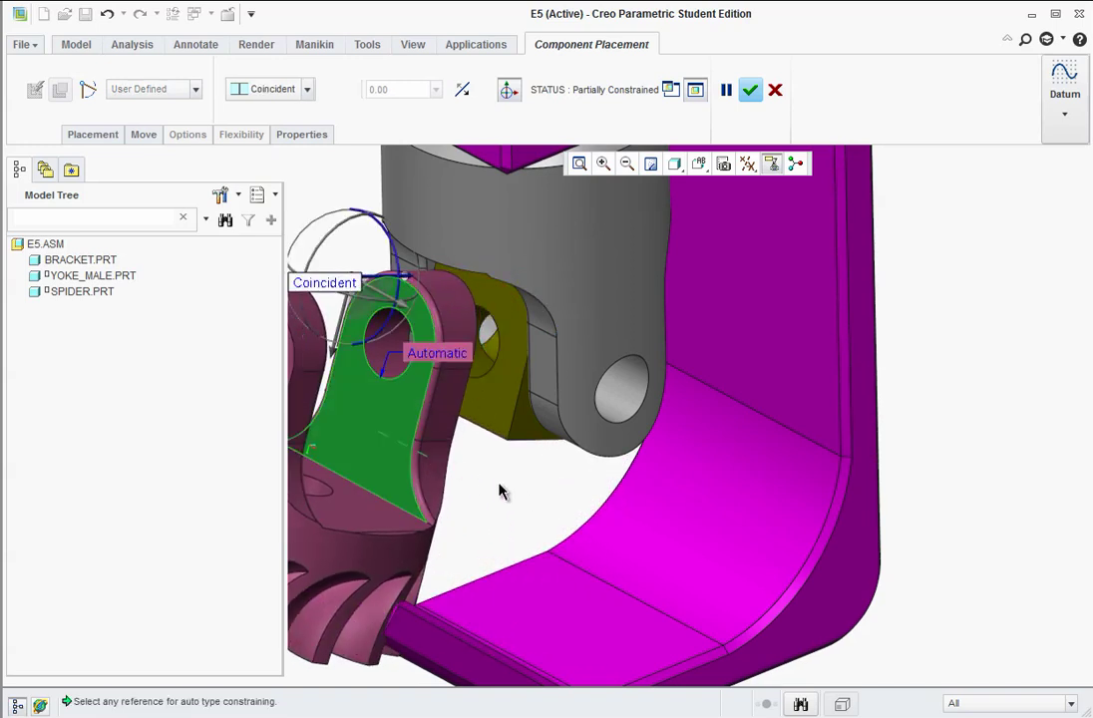
middle_drag(525, 495, 399, 419)
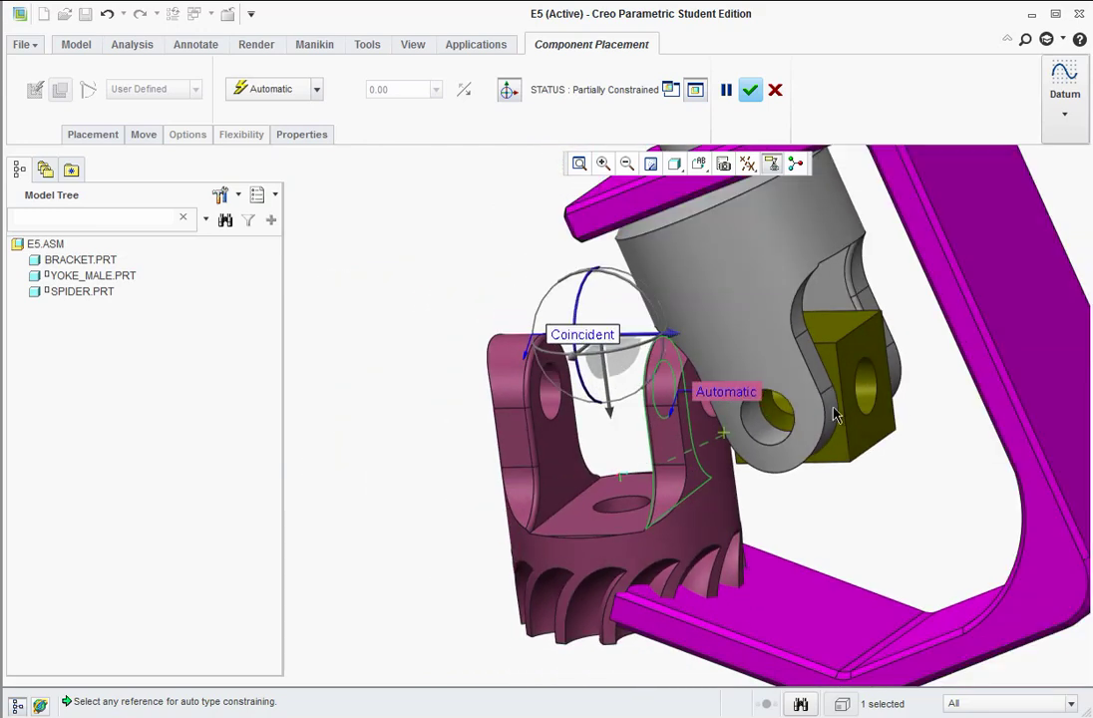
click(863, 431)
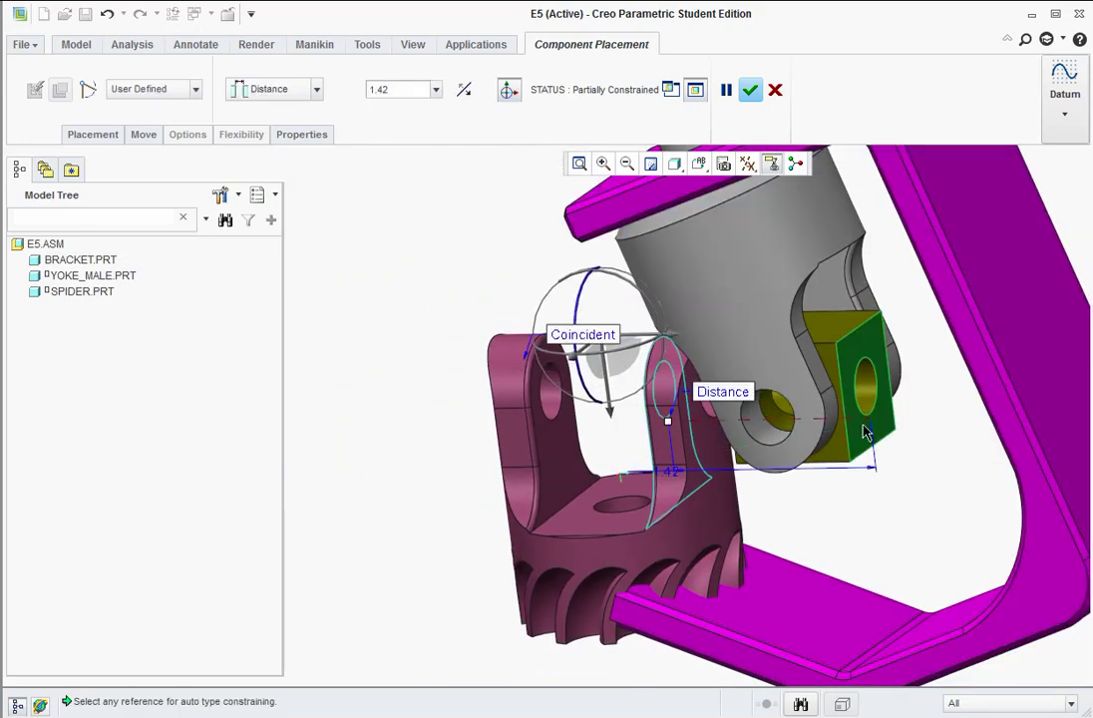
click(724, 398)
click(773, 402)
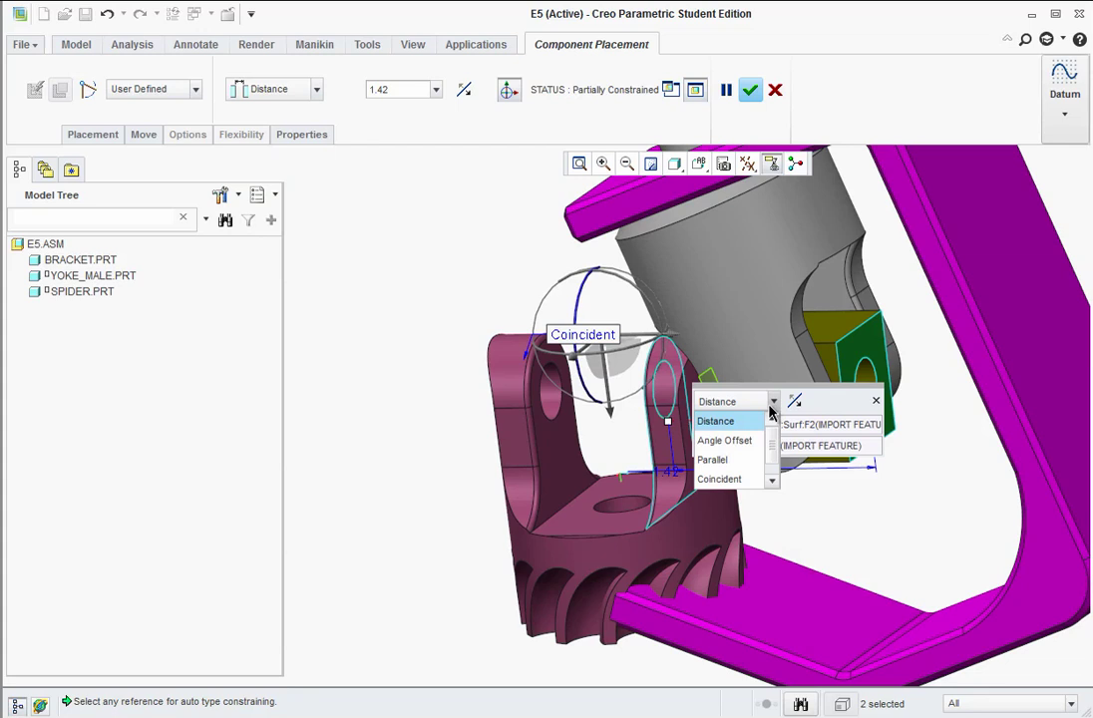
click(743, 480)
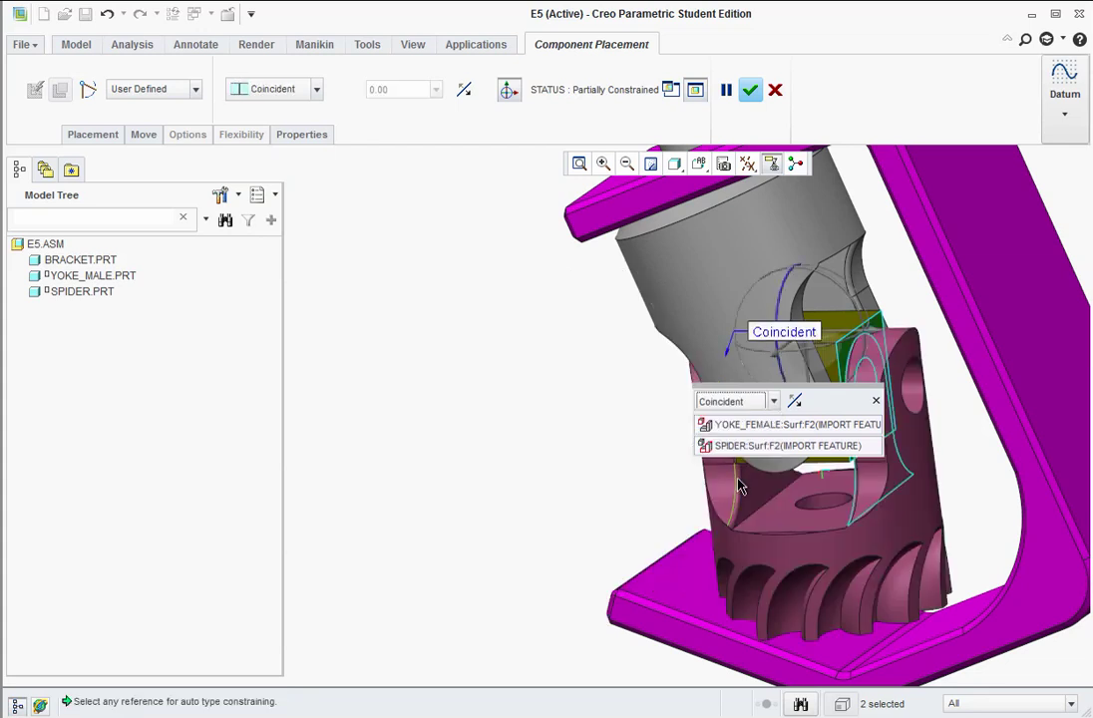
click(750, 91)
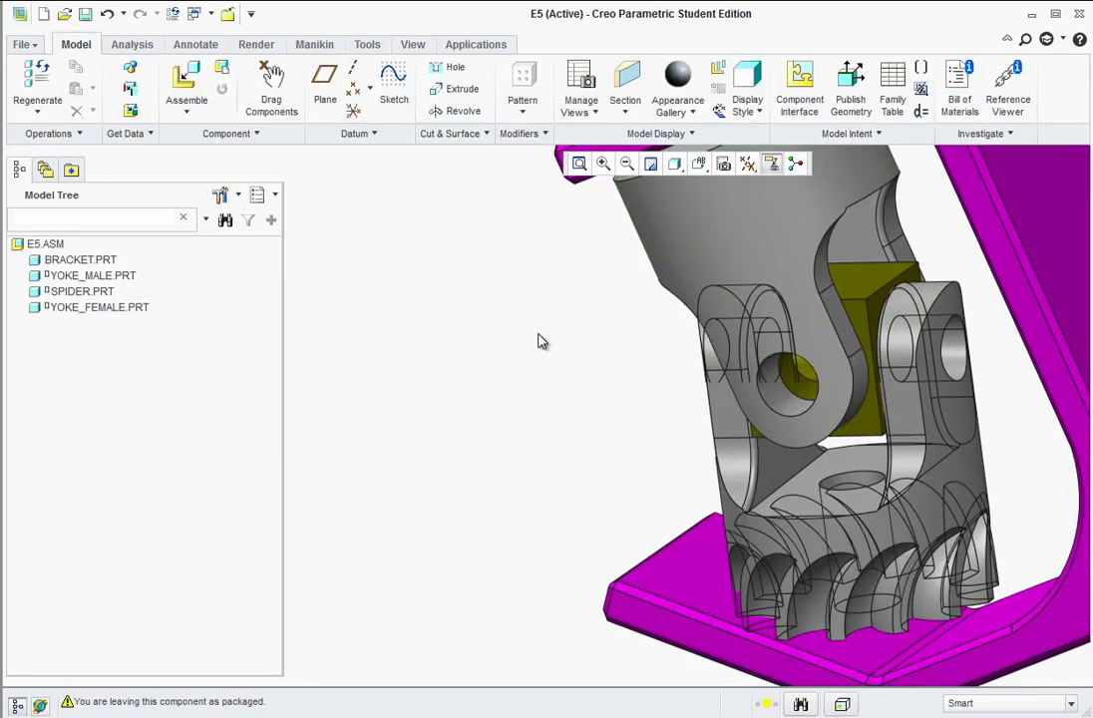
mouse_move(578, 361)
middle_down()
mouse_move(578, 349)
mouse_move(589, 360)
middle_up()
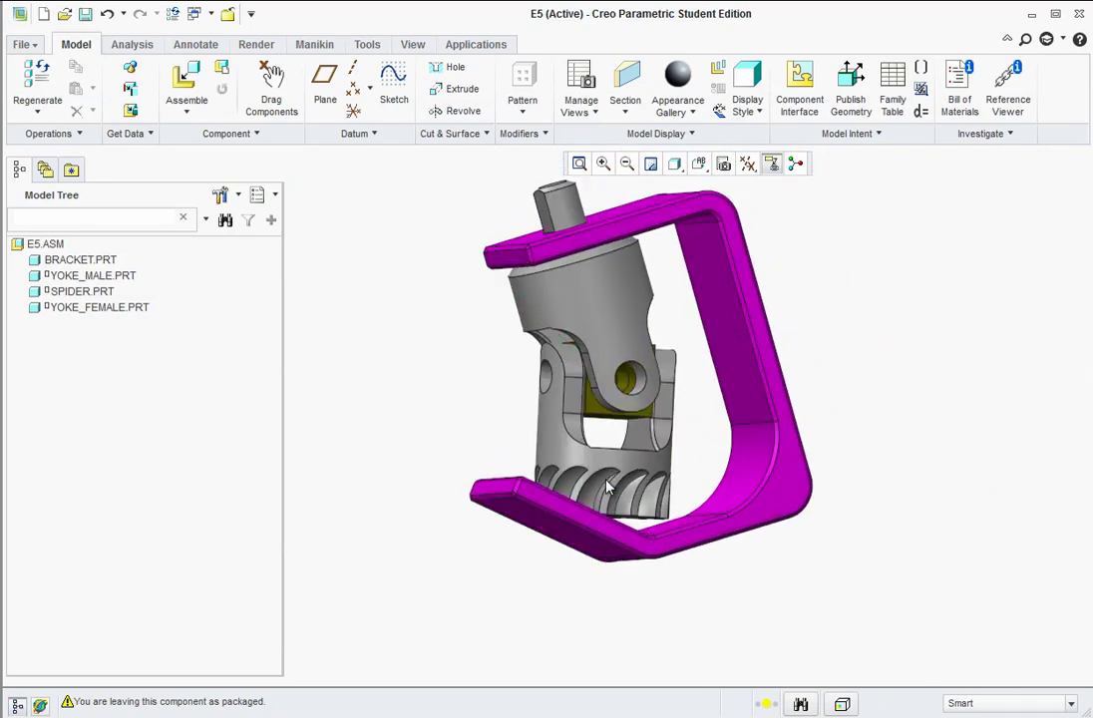
scroll(622, 524, up, 5)
mouse_move(622, 525)
middle_down()
mouse_move(634, 498)
mouse_move(659, 556)
mouse_move(439, 415)
mouse_move(442, 442)
mouse_move(475, 361)
middle_up()
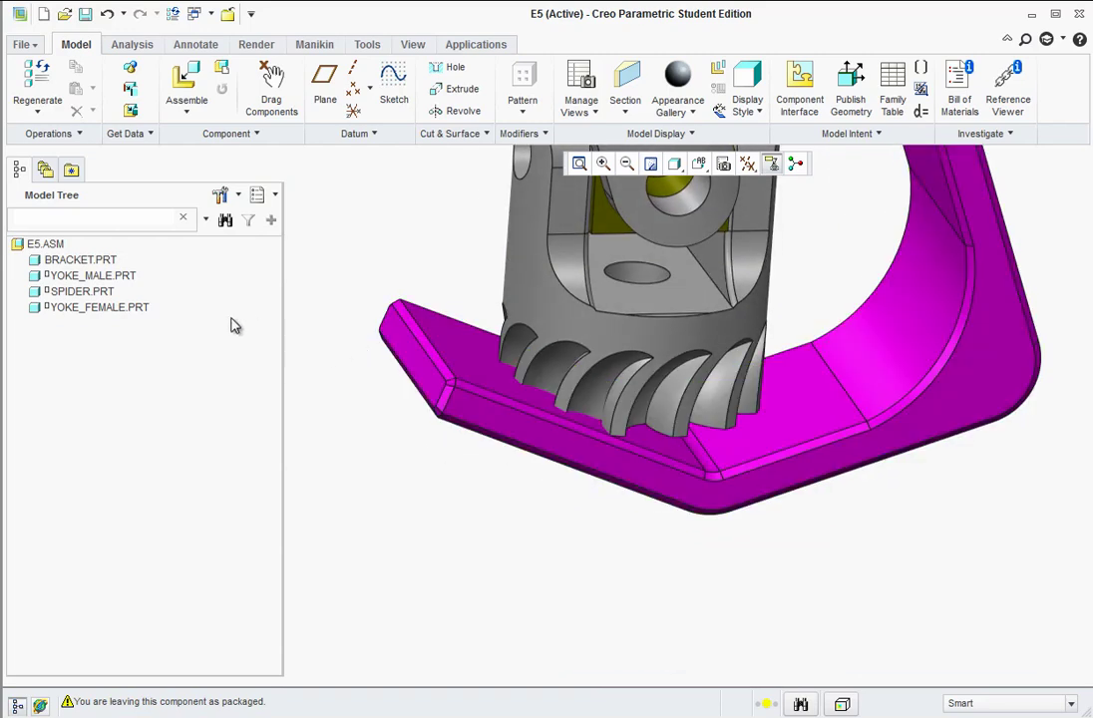
key(ctrl+d)
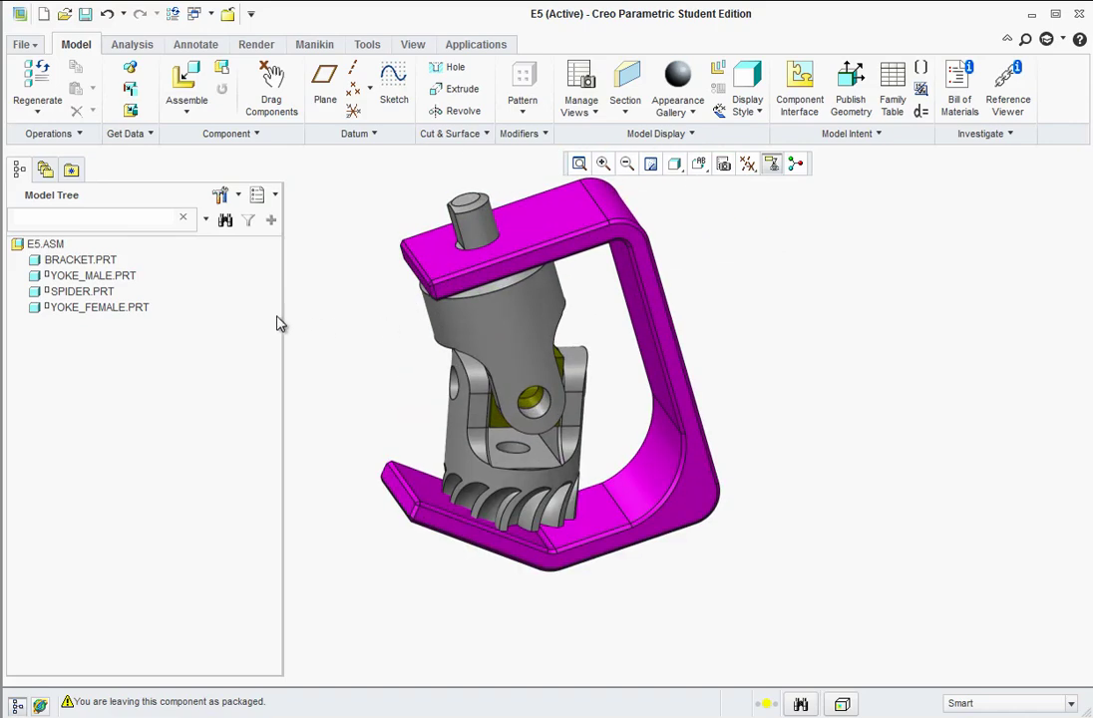
Reopen the female yoke's placement for editing and review its constraint list.
right_click(88, 315)
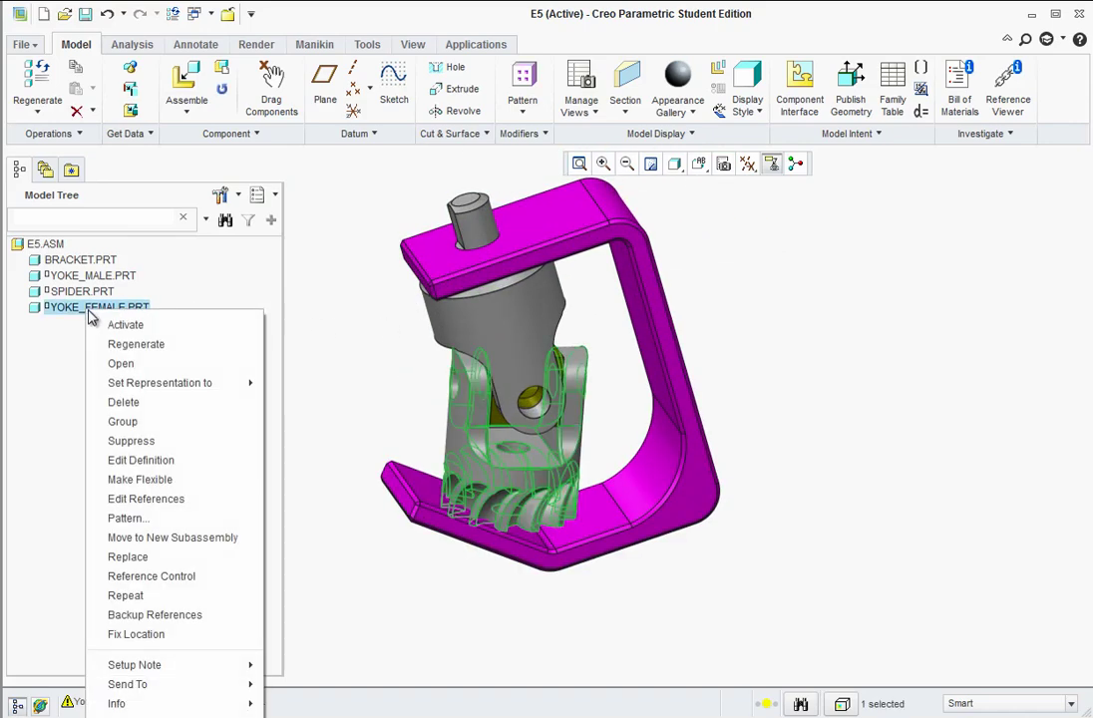
click(148, 460)
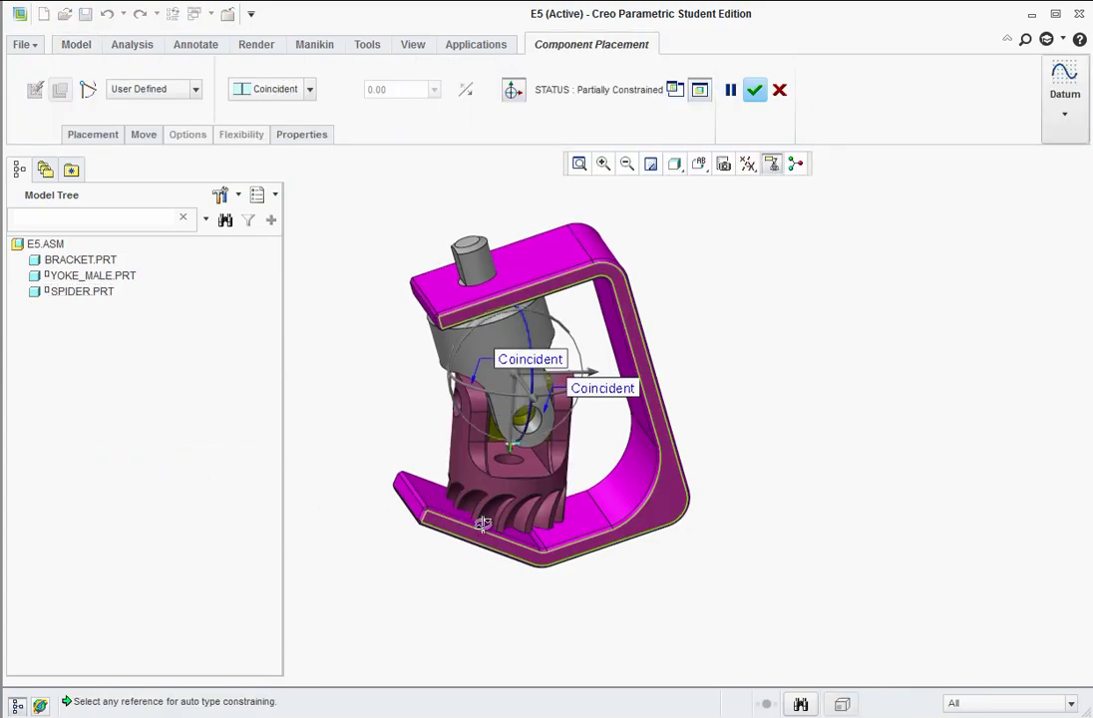
middle_drag(483, 524, 455, 456)
scroll(538, 564, down, 3)
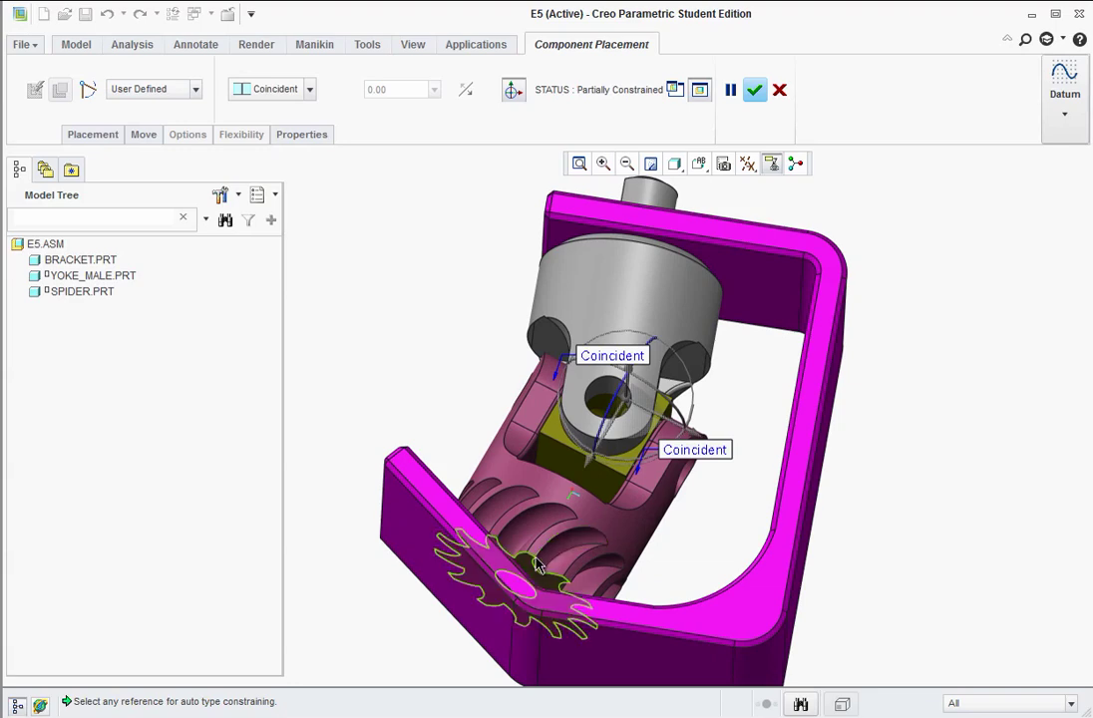
scroll(536, 566, down, 4)
scroll(435, 405, down, 2)
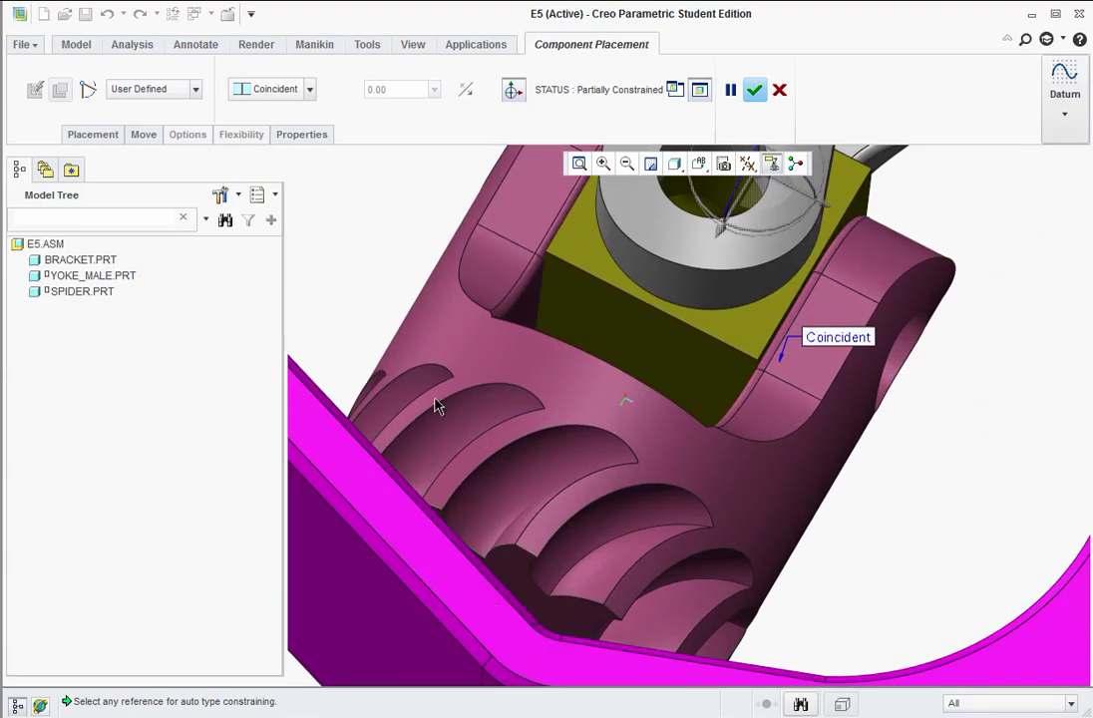
click(92, 135)
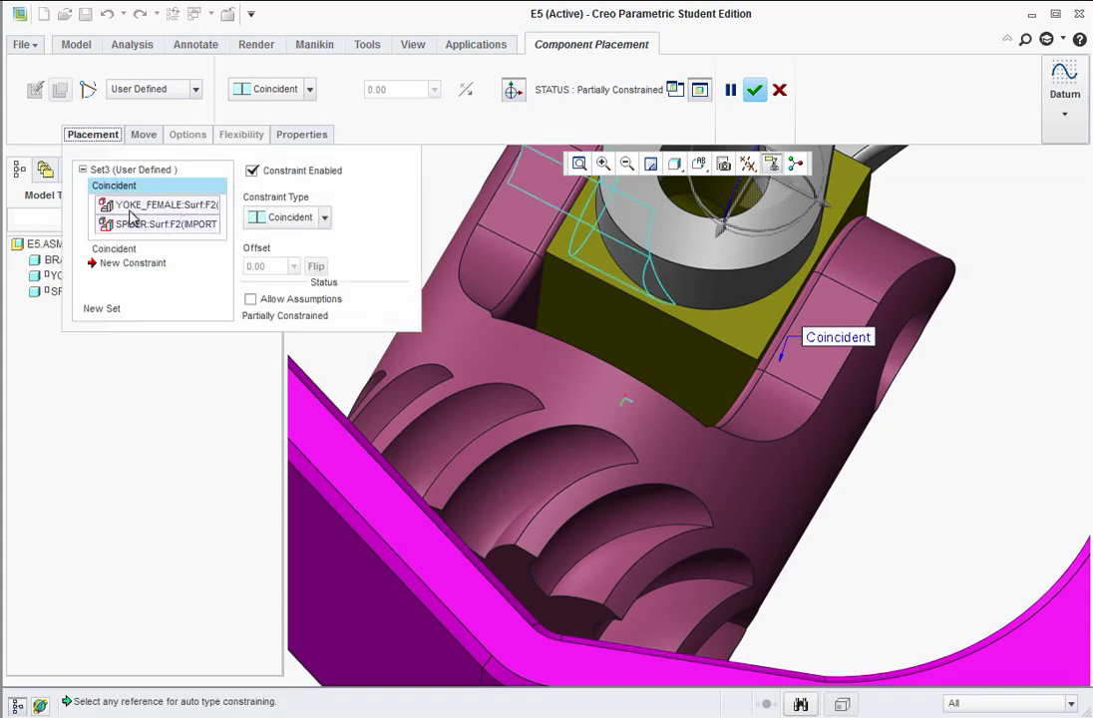
click(113, 248)
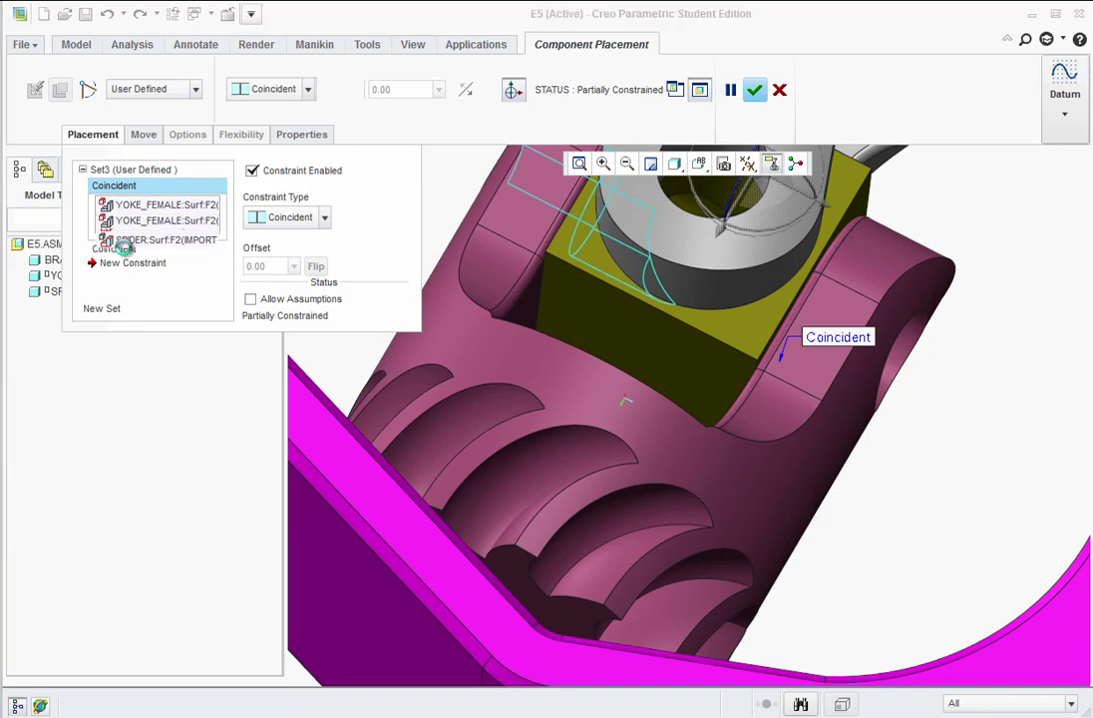
Add a new constraint between the yoke's gear end face and the bracket flange.
click(104, 266)
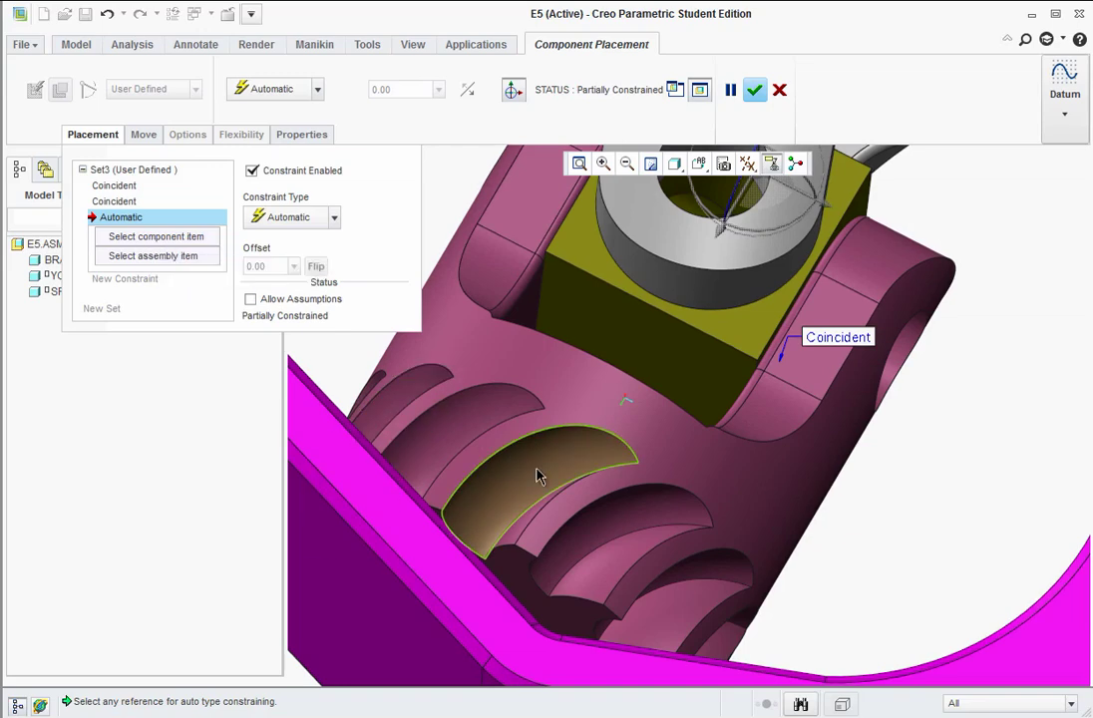
click(662, 444)
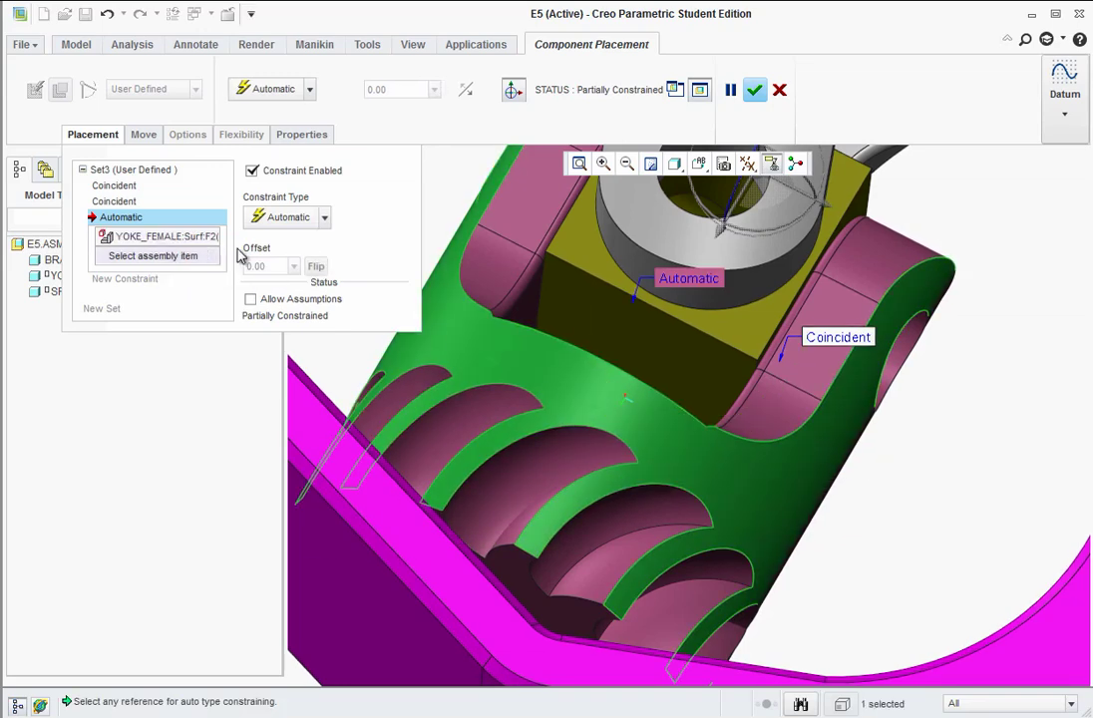
right_click(156, 245)
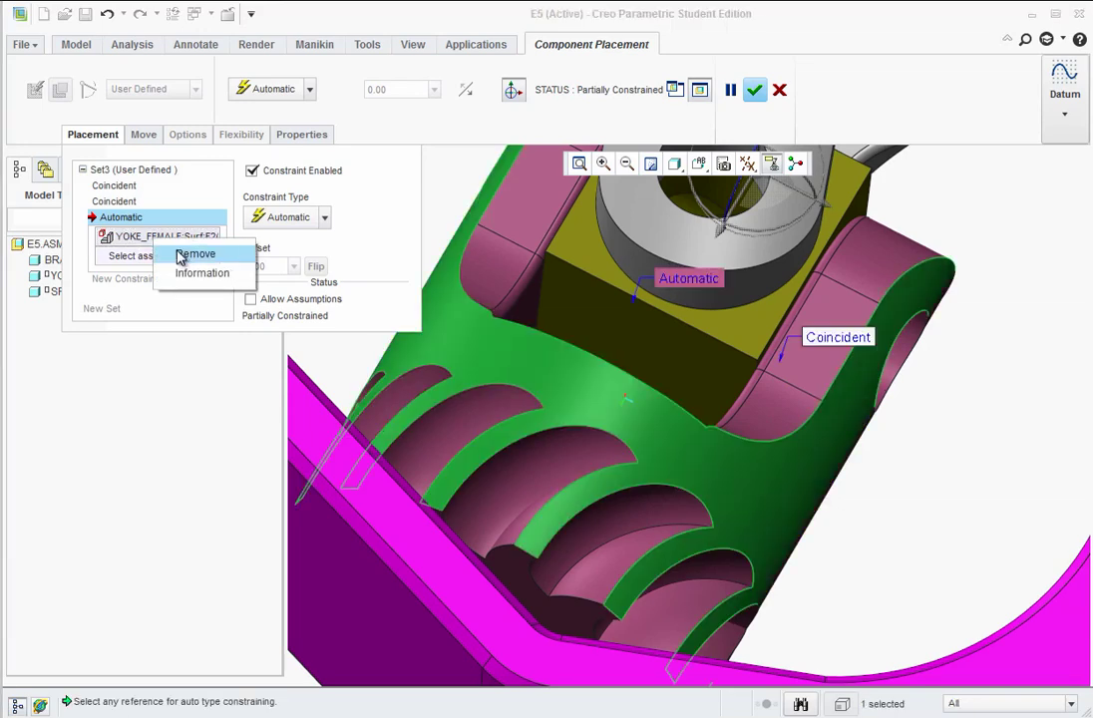
click(192, 252)
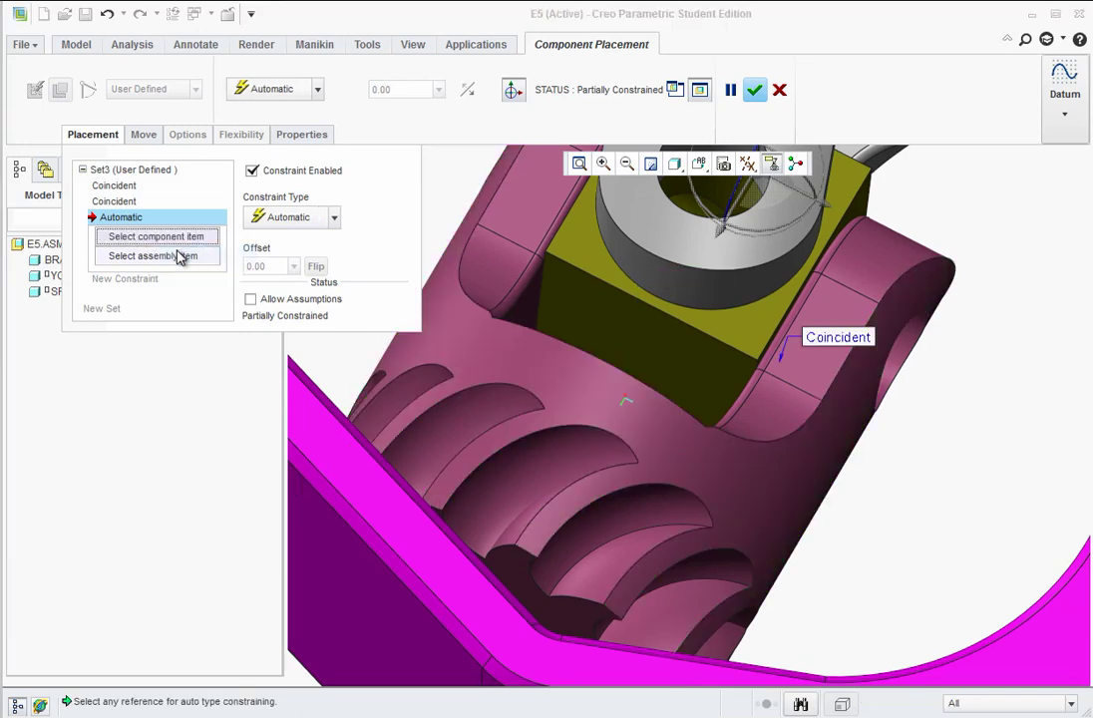
click(518, 578)
scroll(558, 489, down, 4)
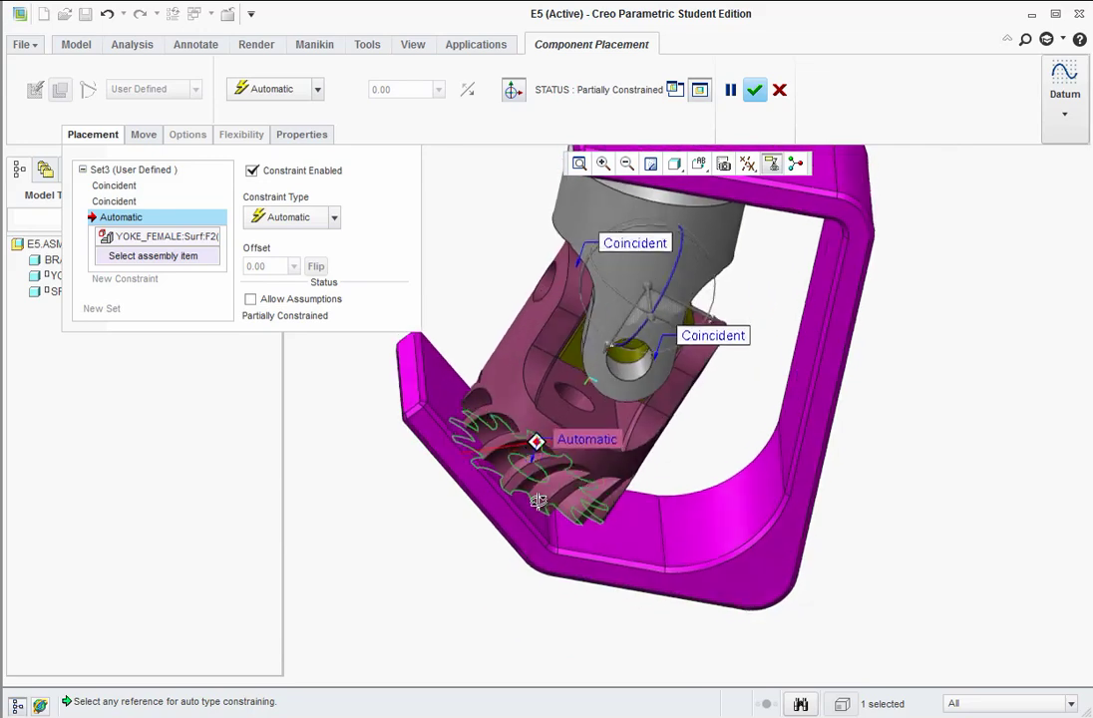
click(445, 386)
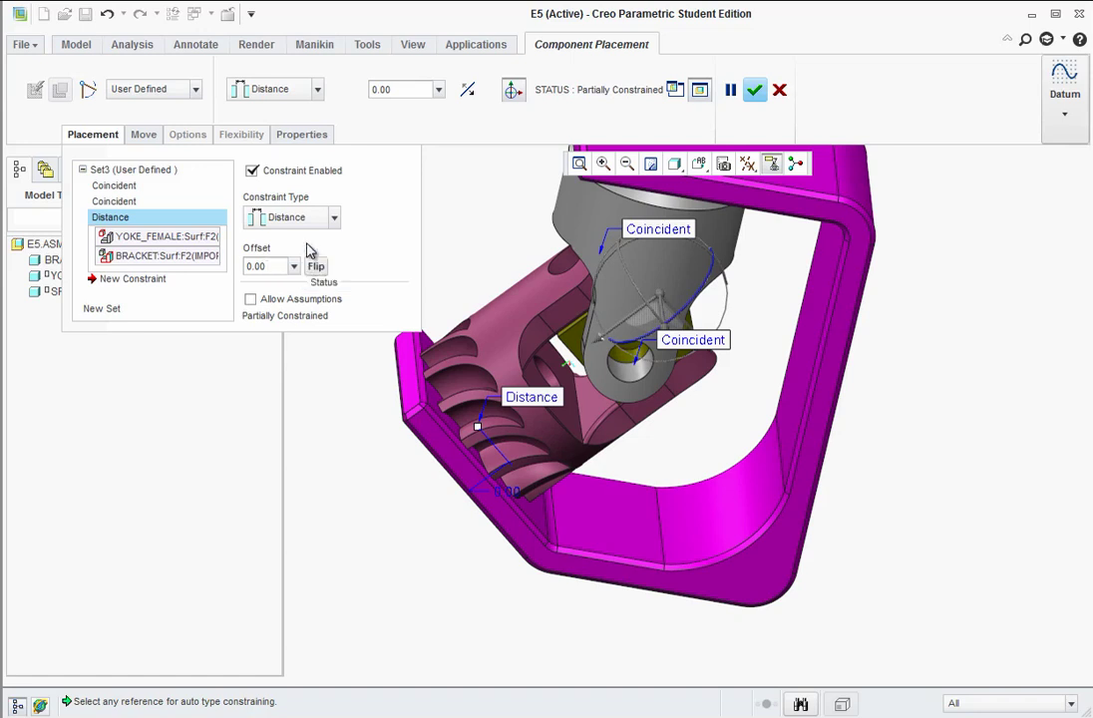
Change that constraint from Distance to Parallel and confirm the placement.
click(334, 217)
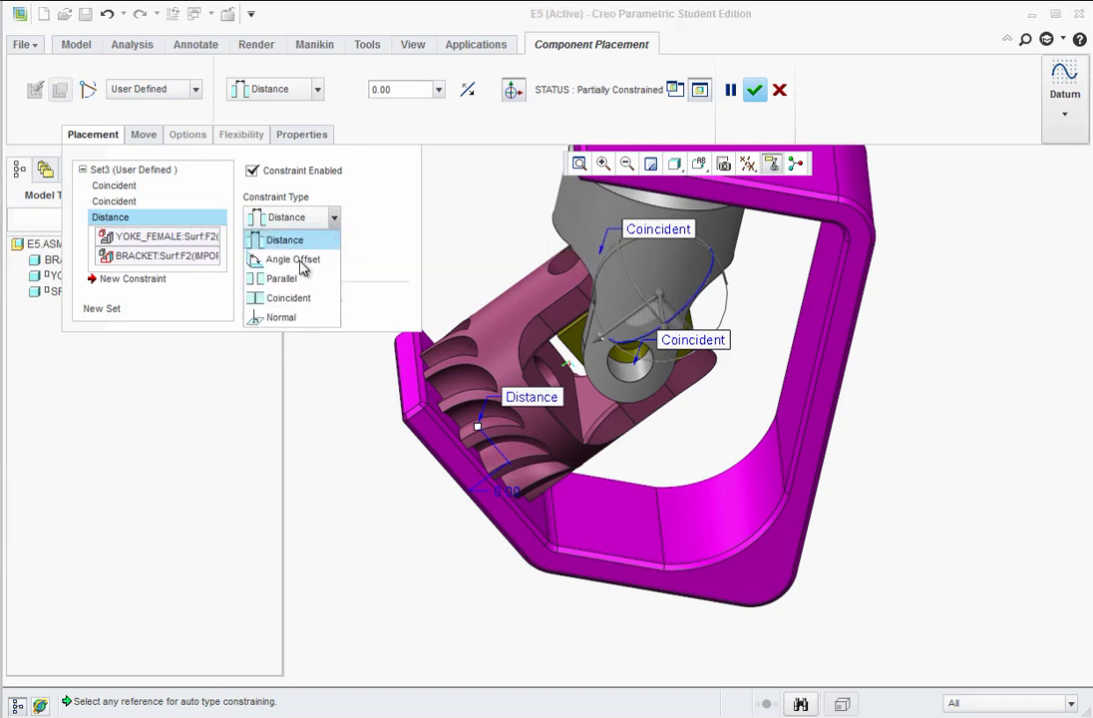
click(282, 279)
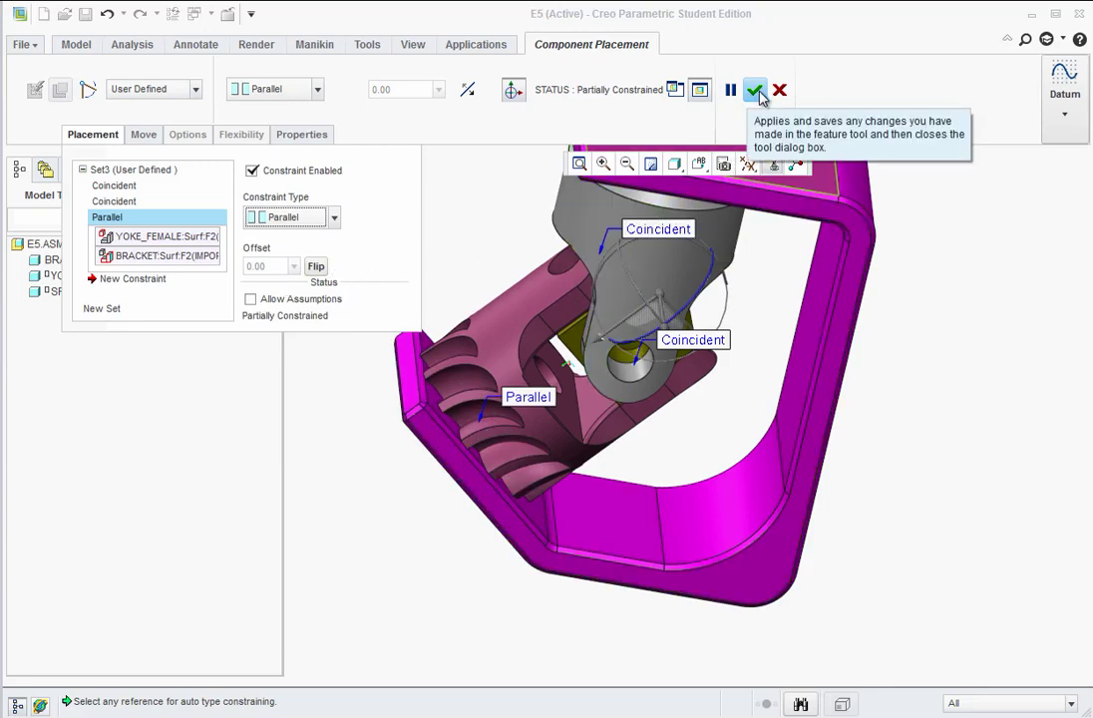
click(755, 91)
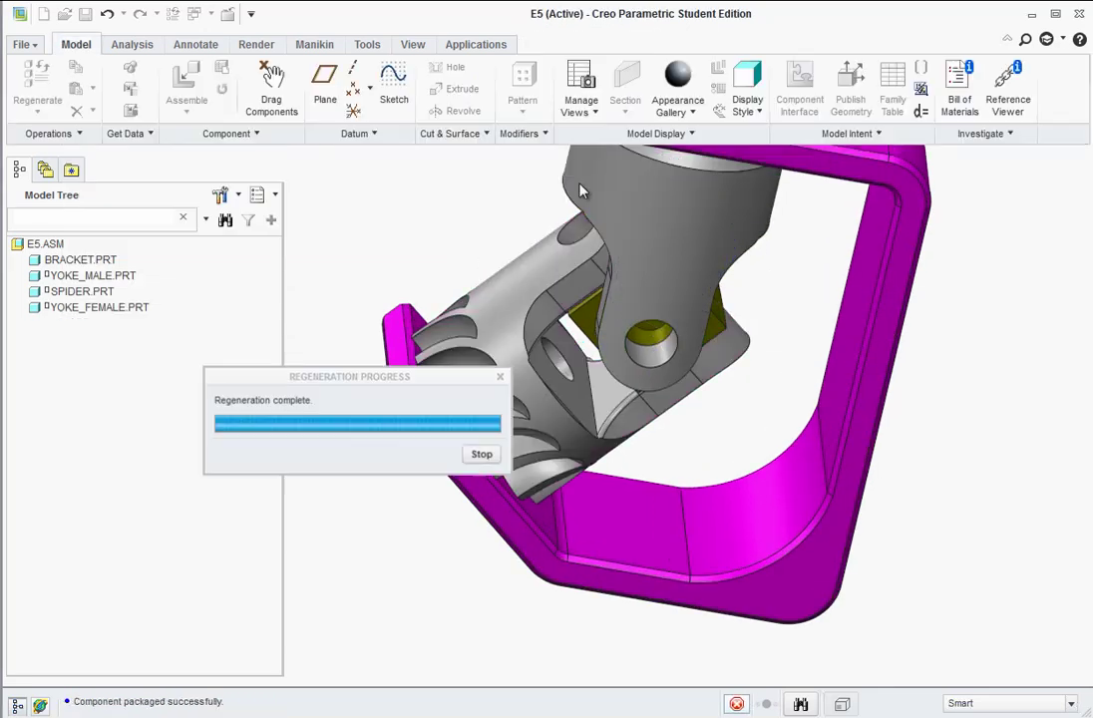
scroll(429, 239, down, 4)
mouse_move(502, 334)
middle_down()
mouse_move(497, 226)
mouse_move(485, 258)
mouse_move(491, 319)
mouse_move(472, 272)
mouse_move(489, 265)
mouse_move(449, 237)
mouse_move(580, 203)
middle_up()
scroll(449, 236, up, 2)
scroll(580, 203, down, 4)
scroll(488, 241, up, 5)
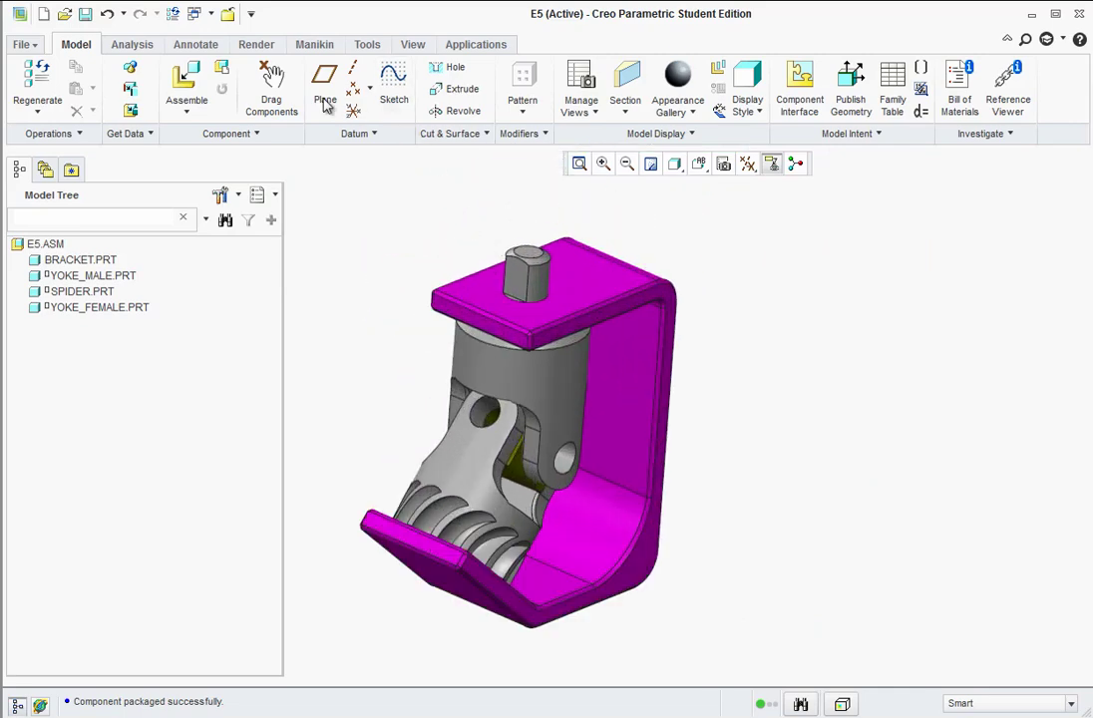
click(273, 88)
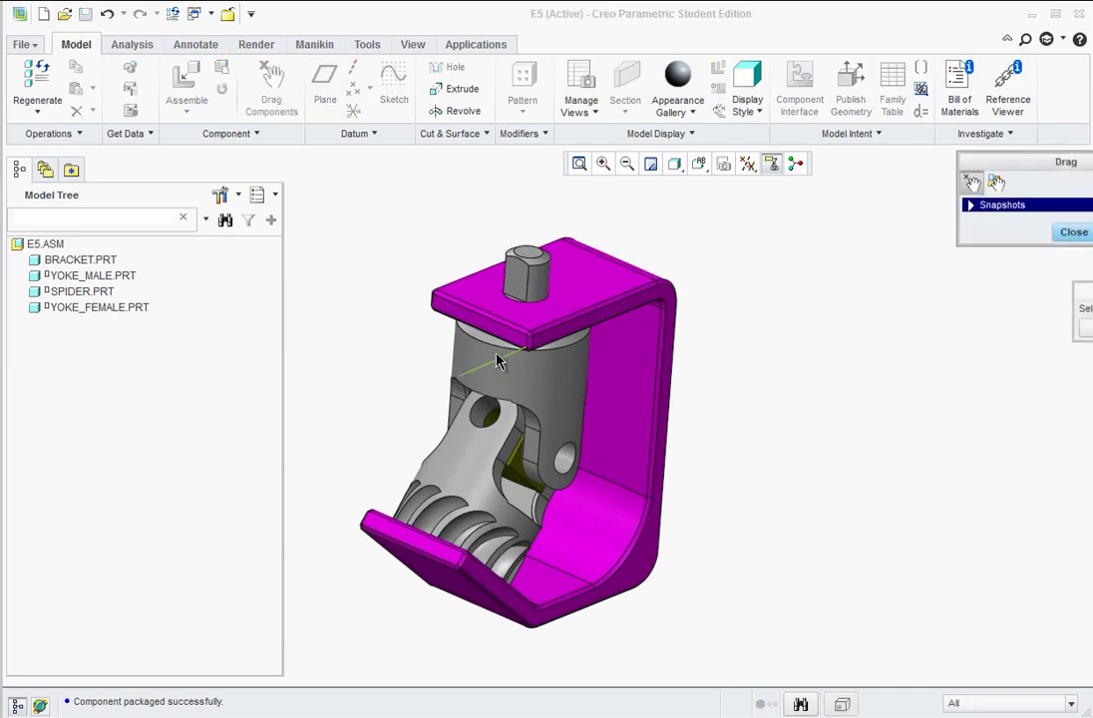
click(534, 275)
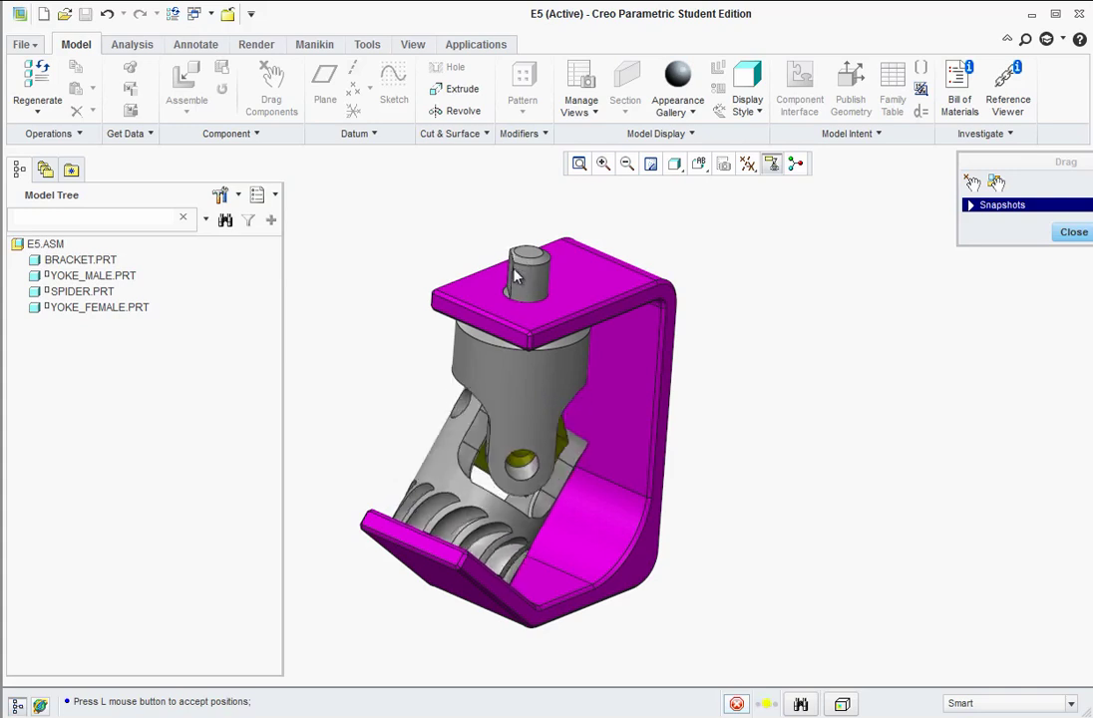
middle_click(458, 254)
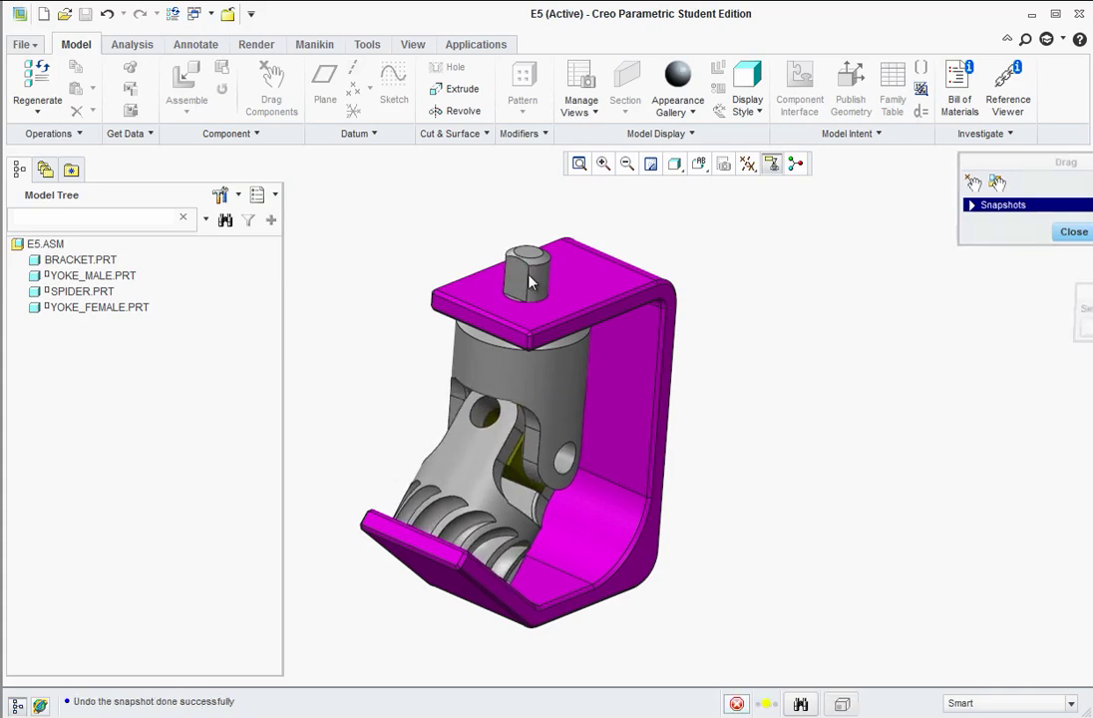
middle_click(446, 247)
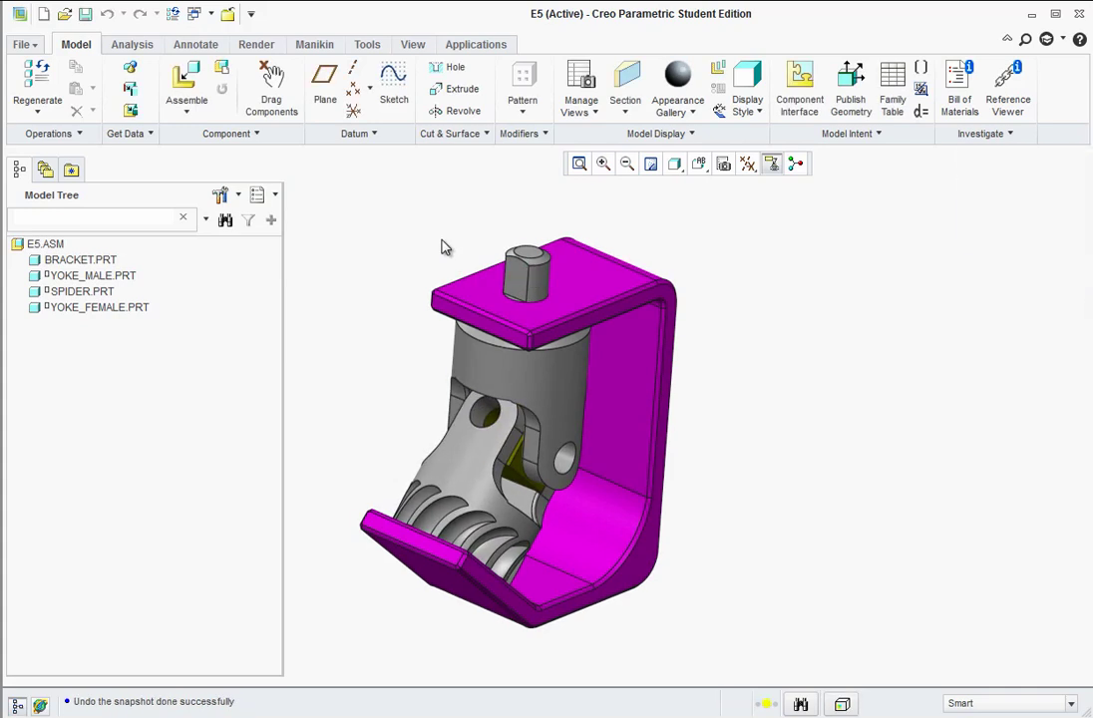
right_click(50, 282)
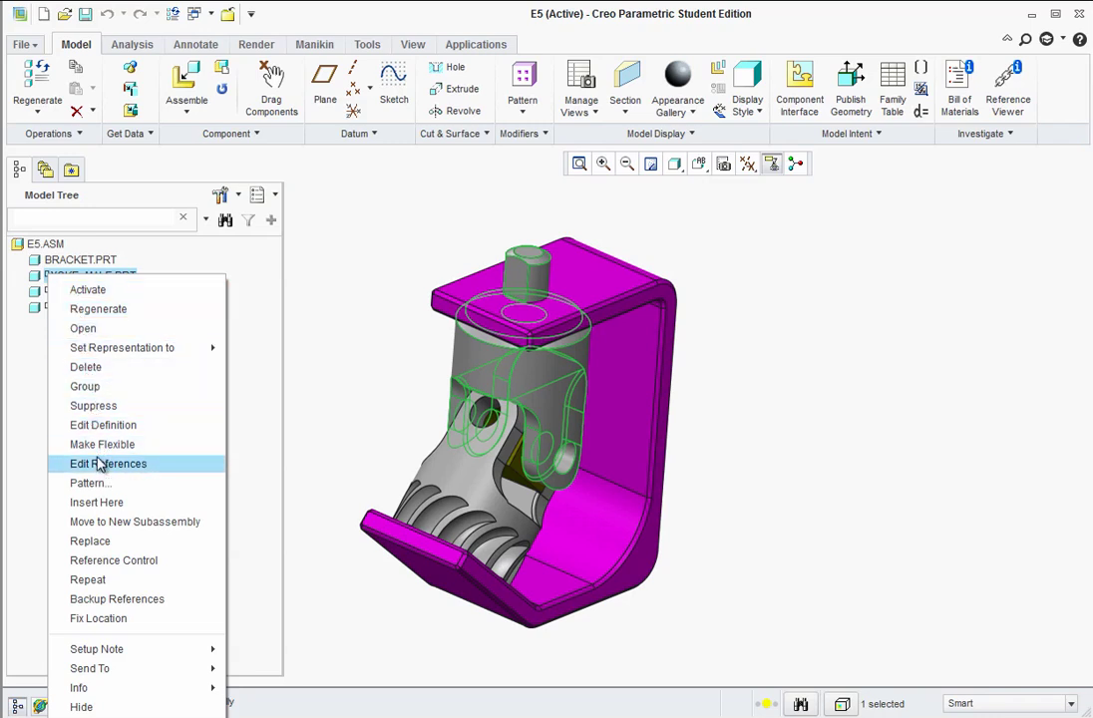
click(103, 426)
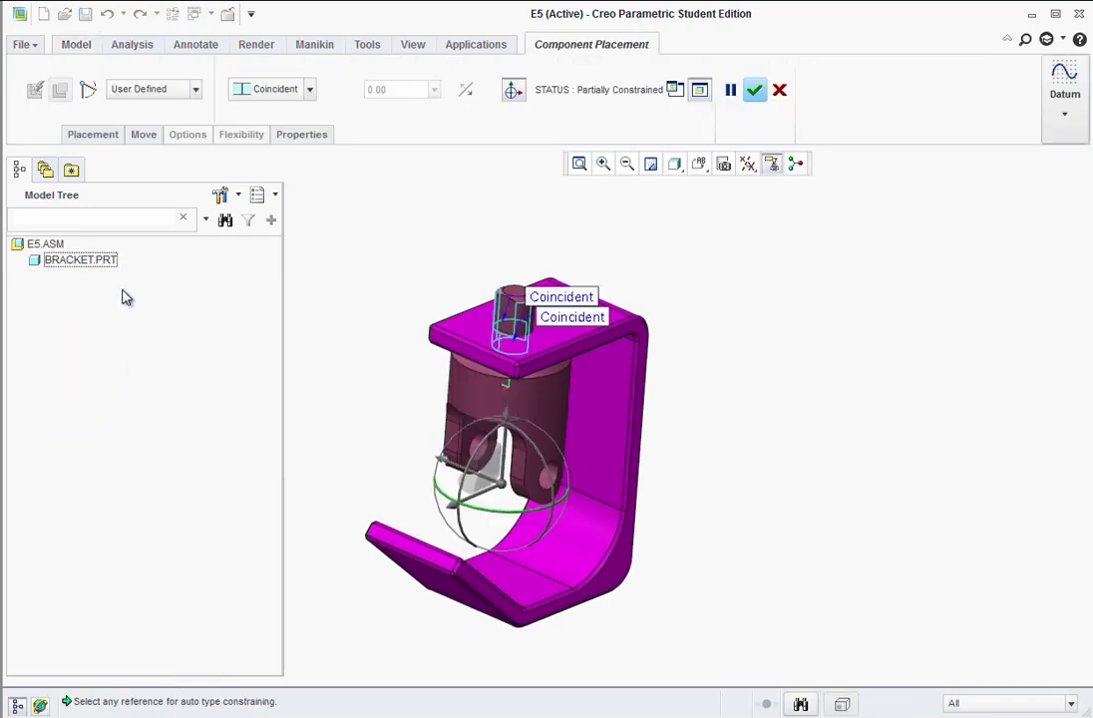
click(95, 137)
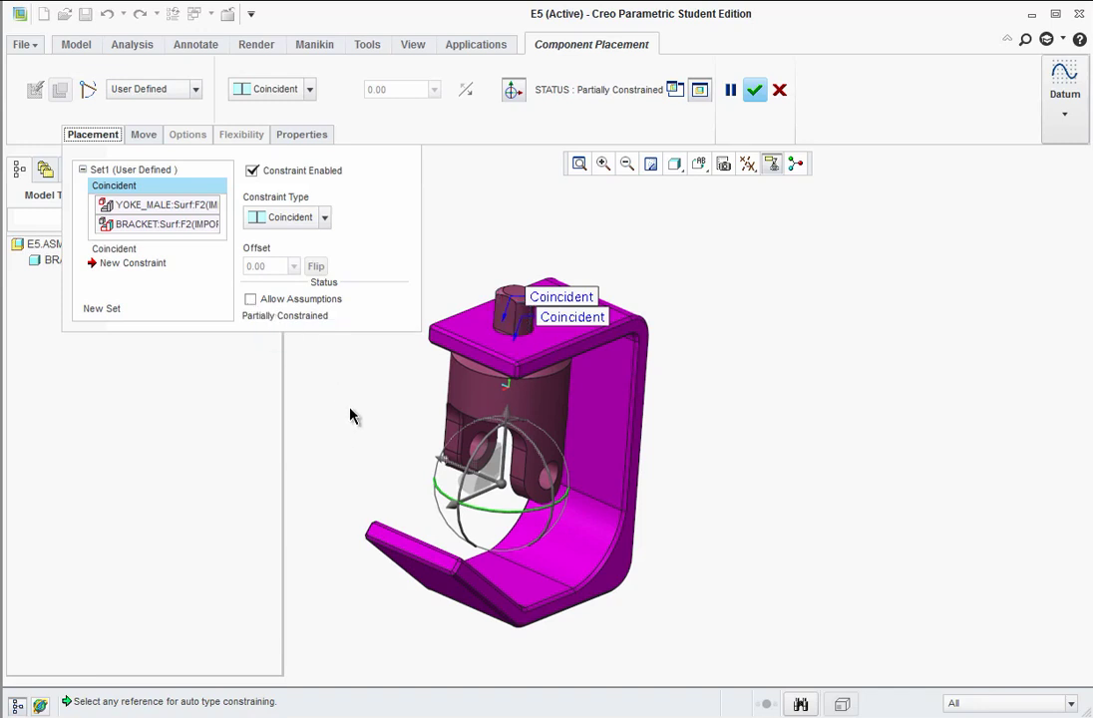
click(100, 140)
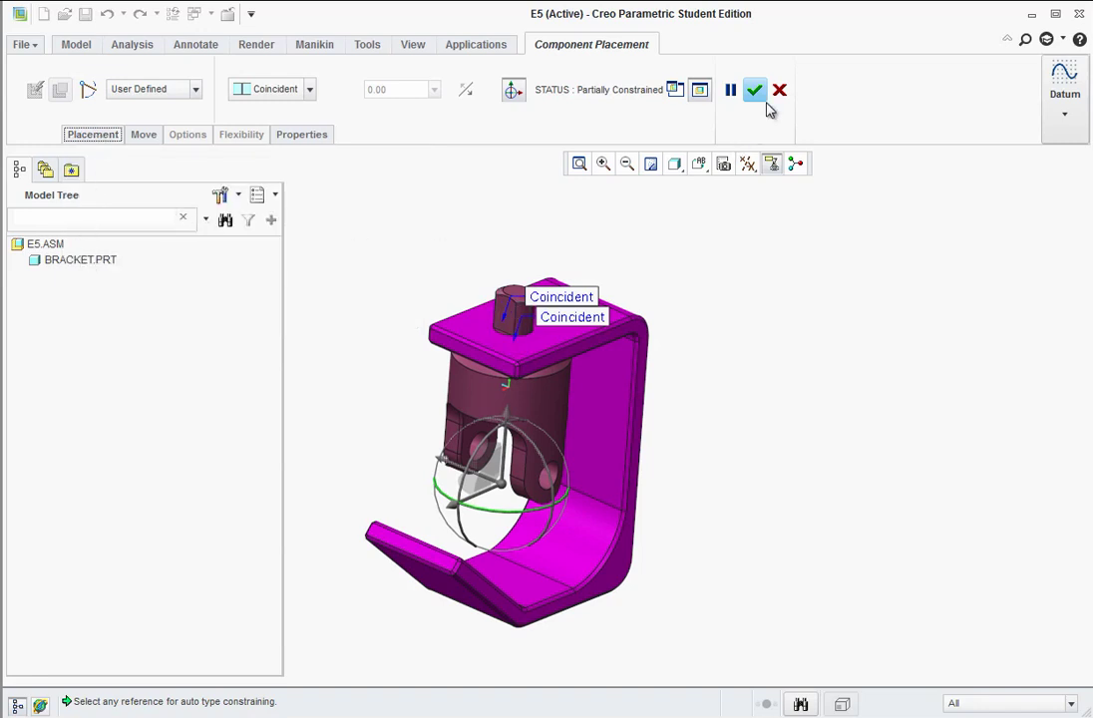
click(755, 89)
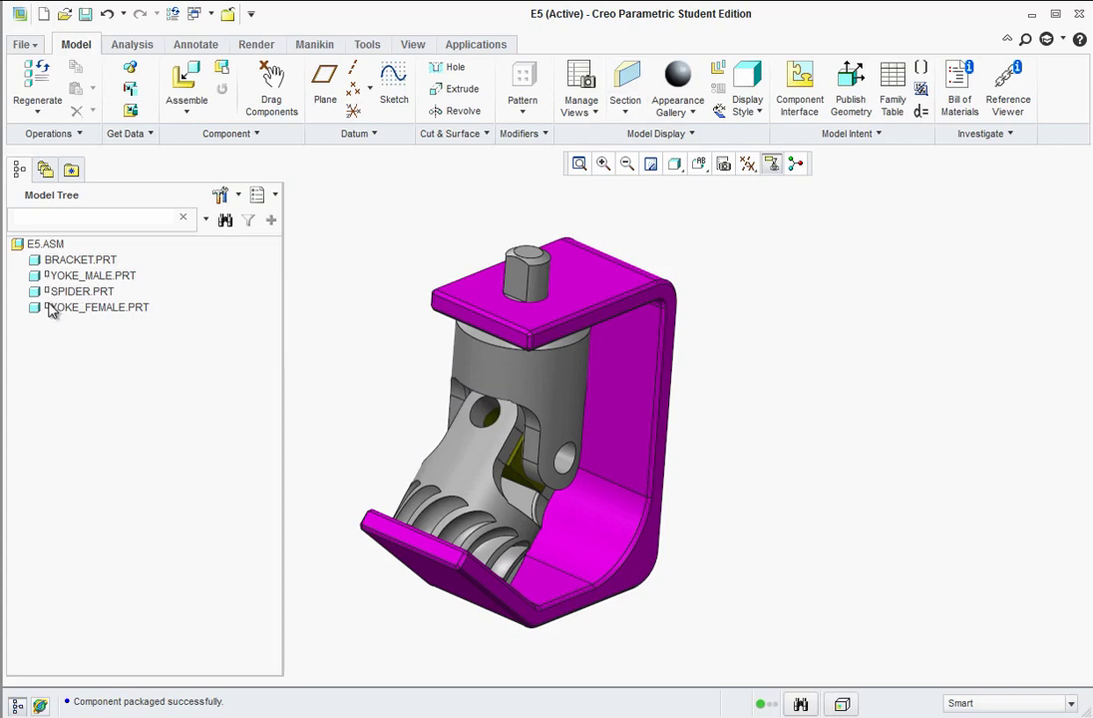
Regenerate SPIDER.PRT, tilt the view, then start Assemble for another component.
right_click(50, 293)
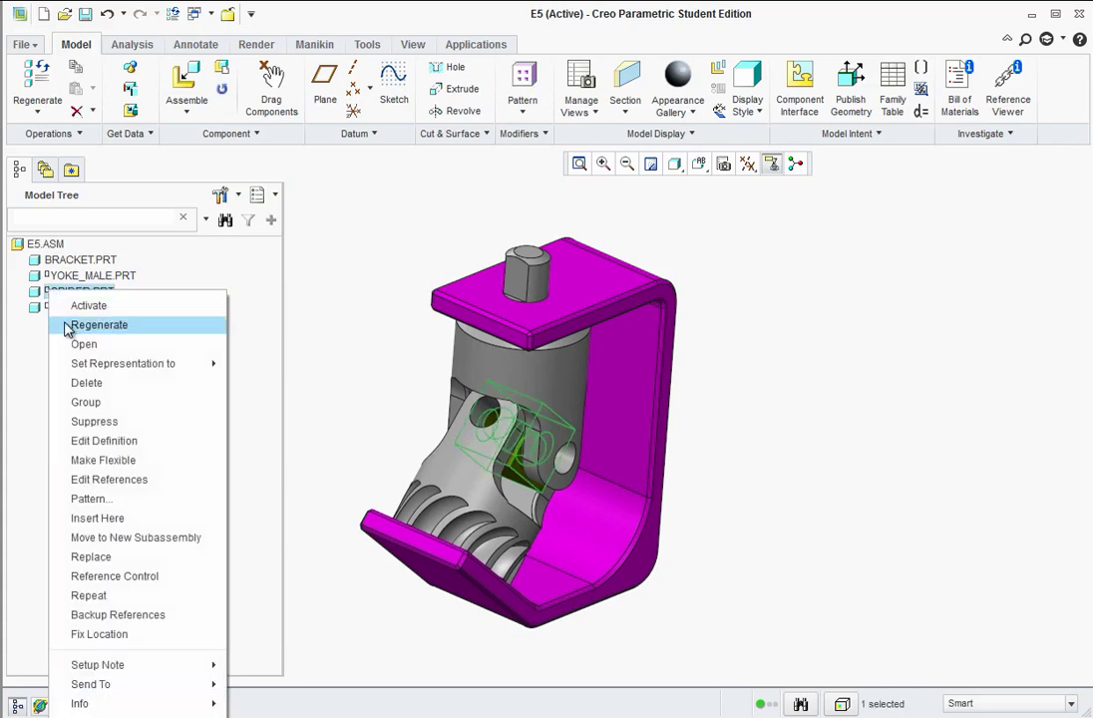
click(317, 319)
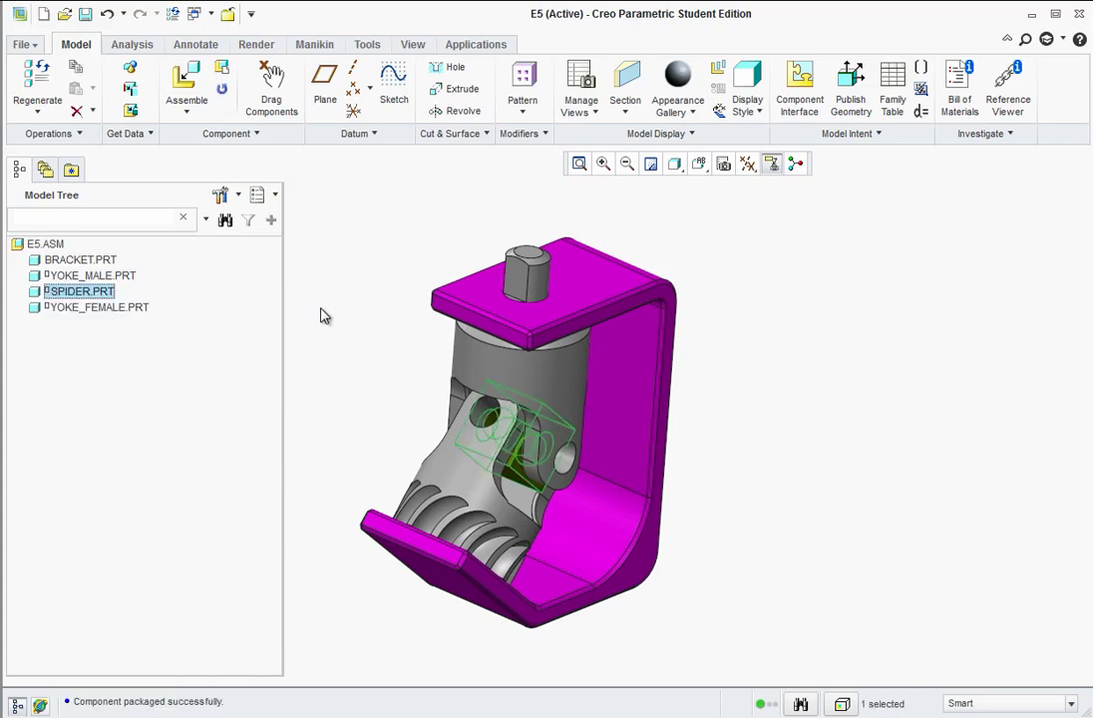
click(354, 368)
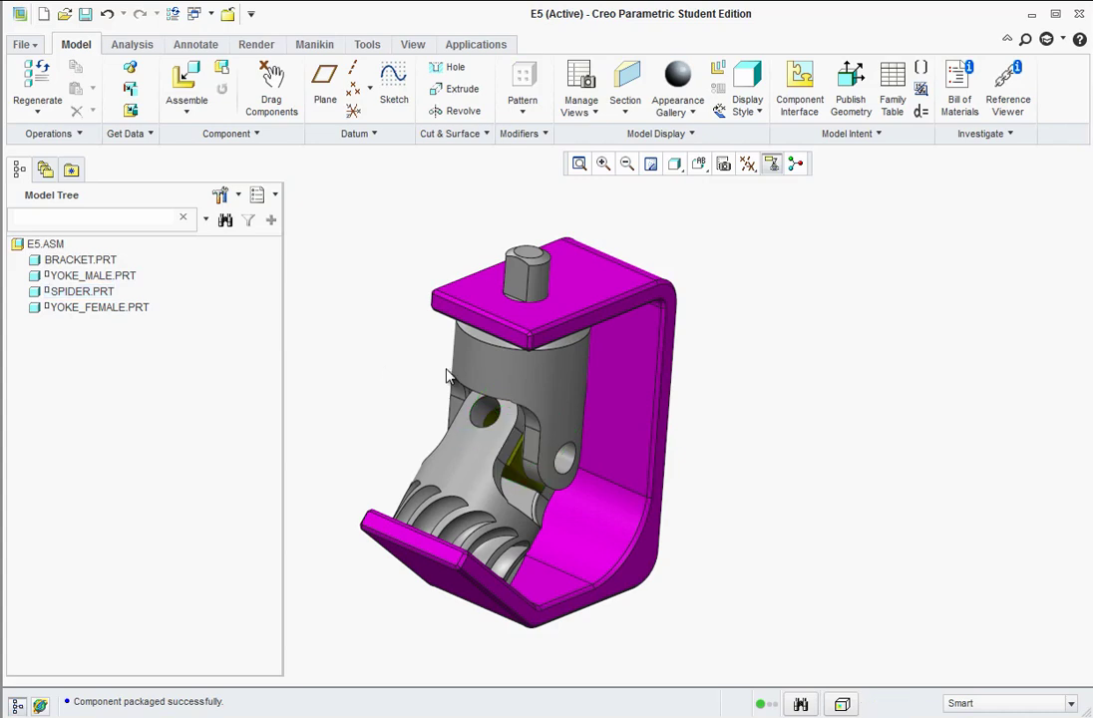
middle_drag(392, 236, 338, 300)
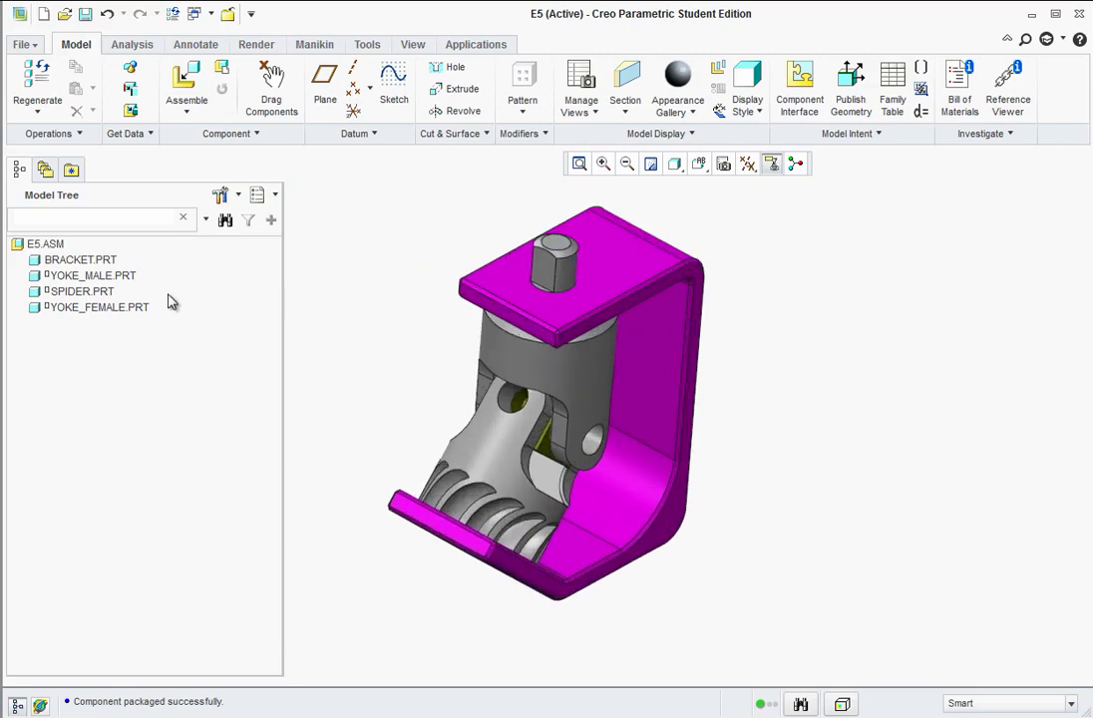
click(104, 308)
click(272, 456)
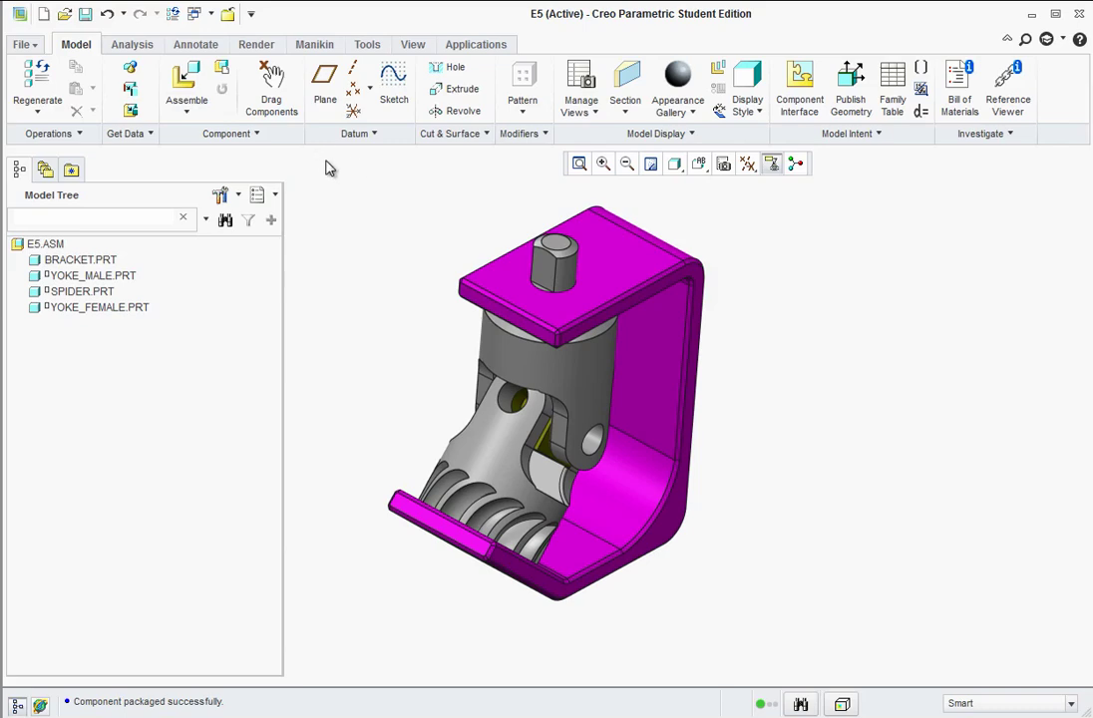
click(187, 86)
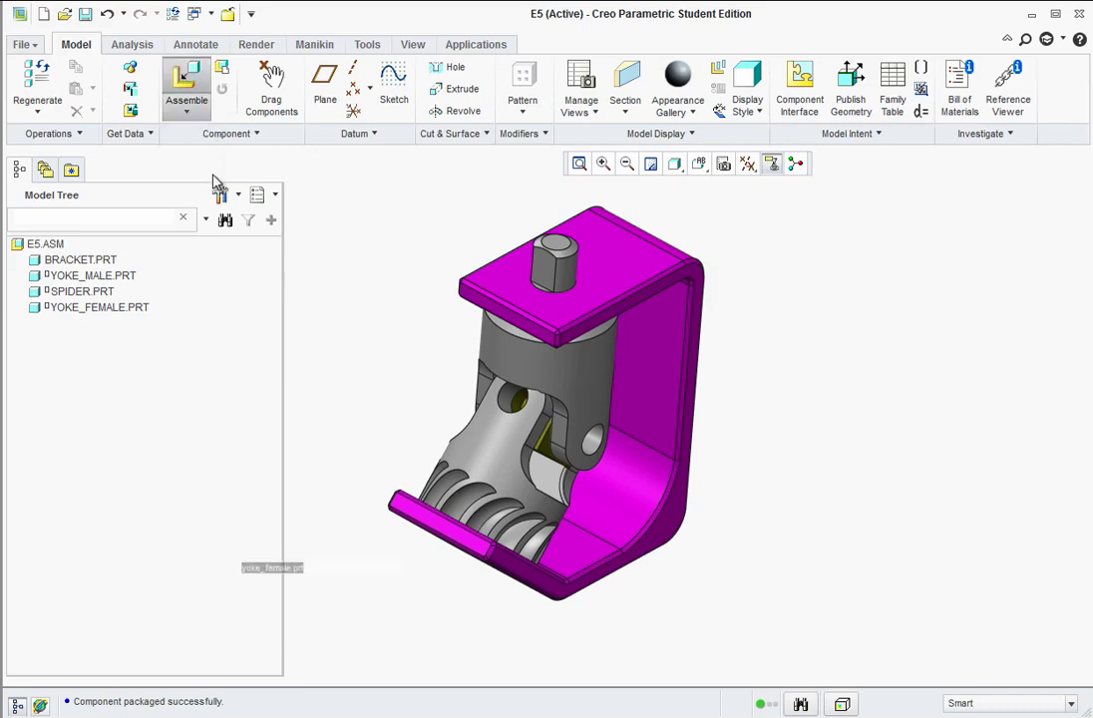
Load u-joint_pin1.prt, make its surface Coincident with the female yoke's hole, and slide it out.
click(214, 413)
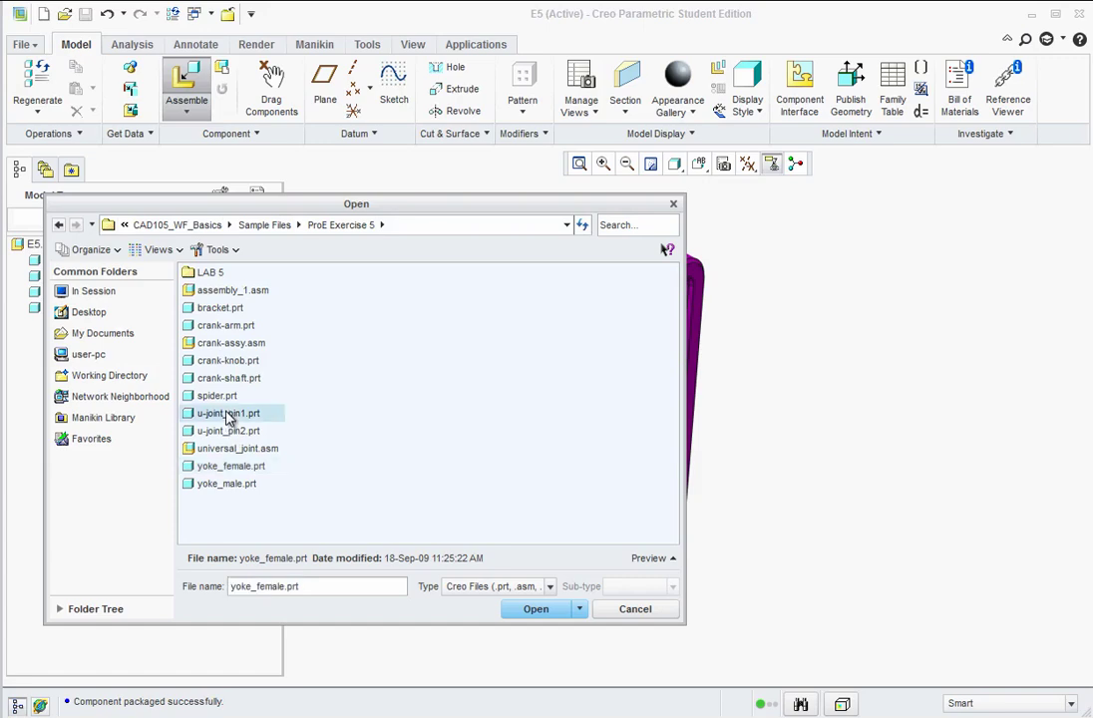
click(525, 609)
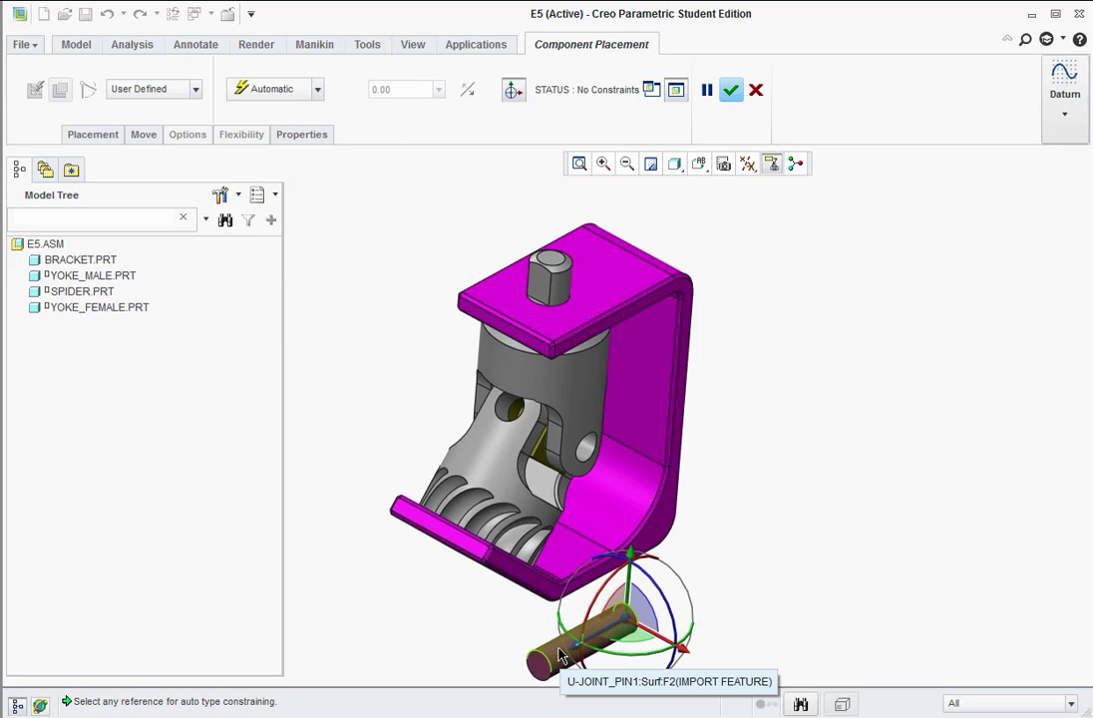
click(561, 656)
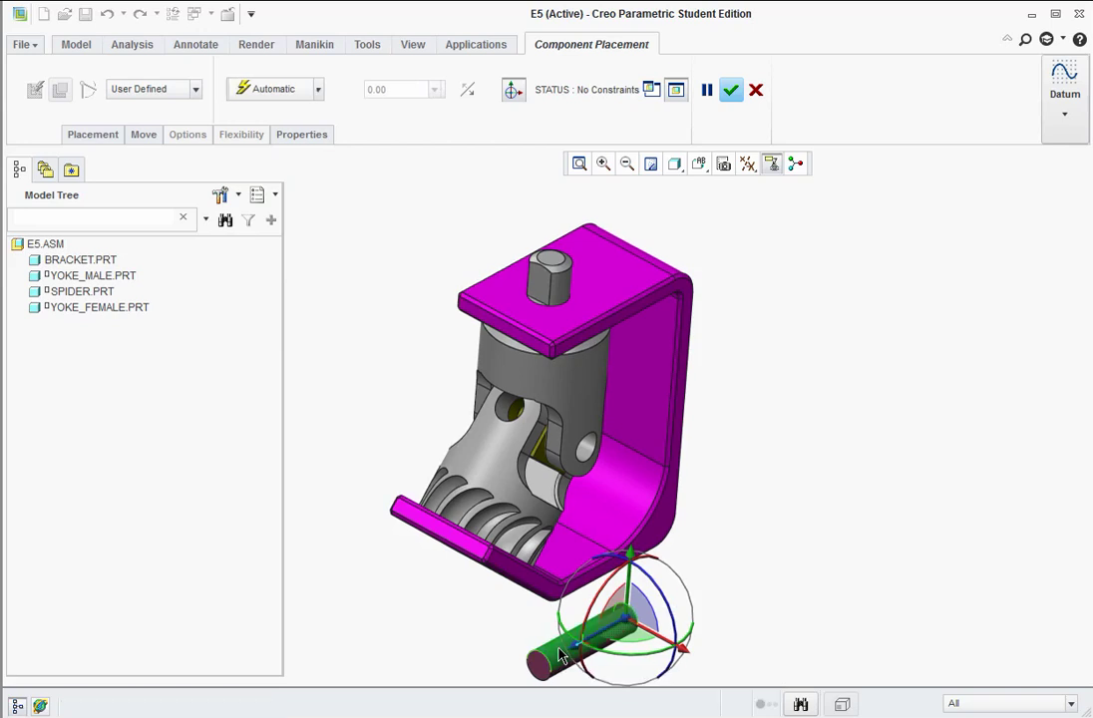
click(503, 412)
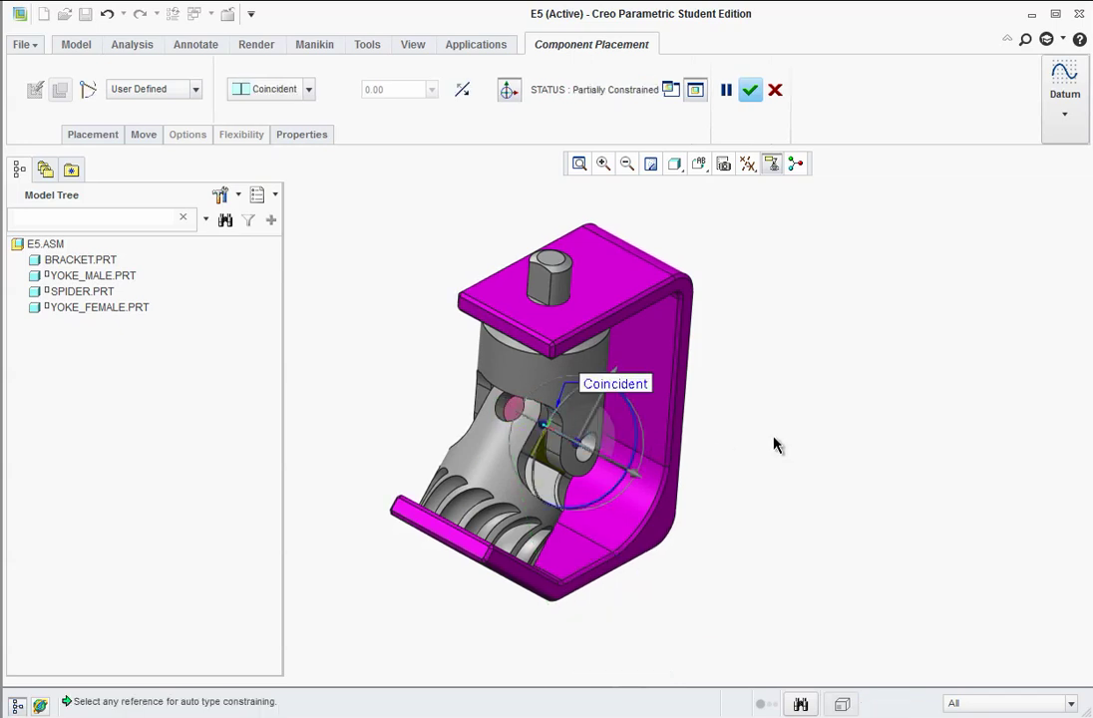
scroll(587, 477, up, 5)
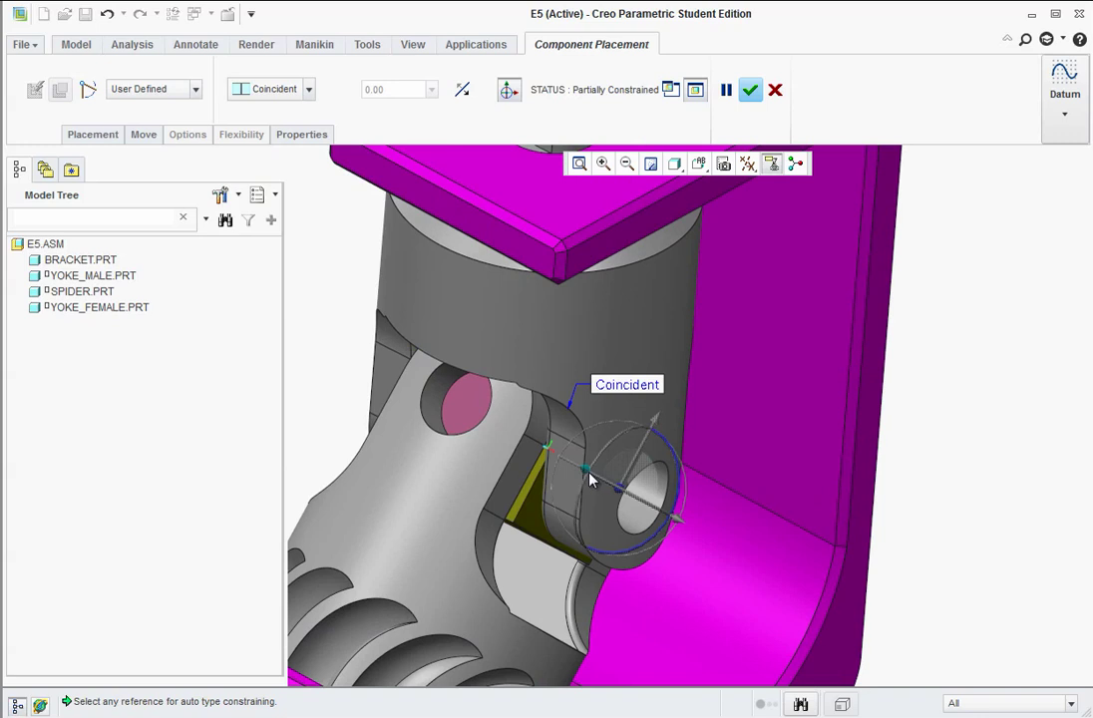
drag(588, 479, 494, 367)
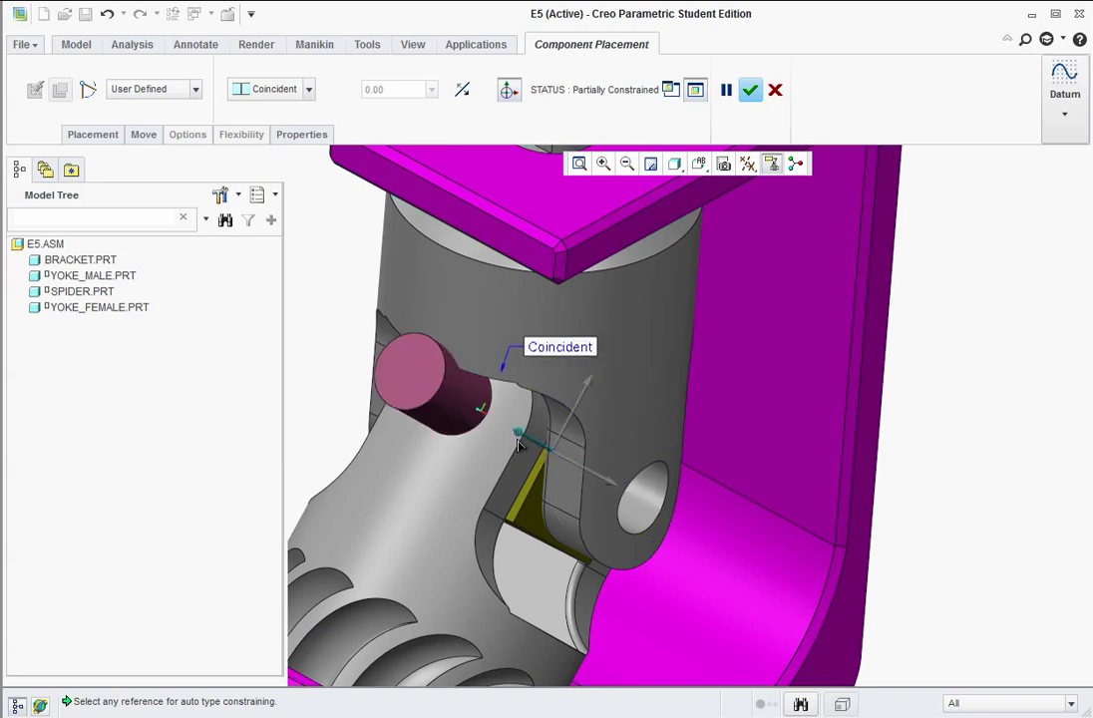
scroll(587, 588, down, 5)
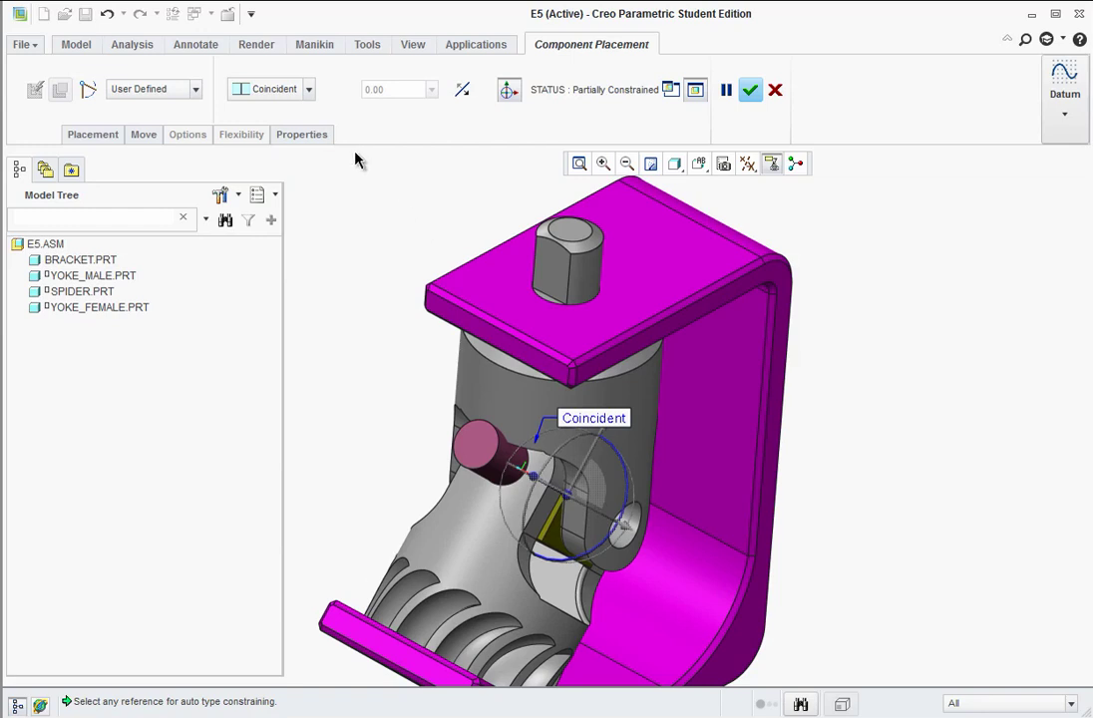
click(89, 133)
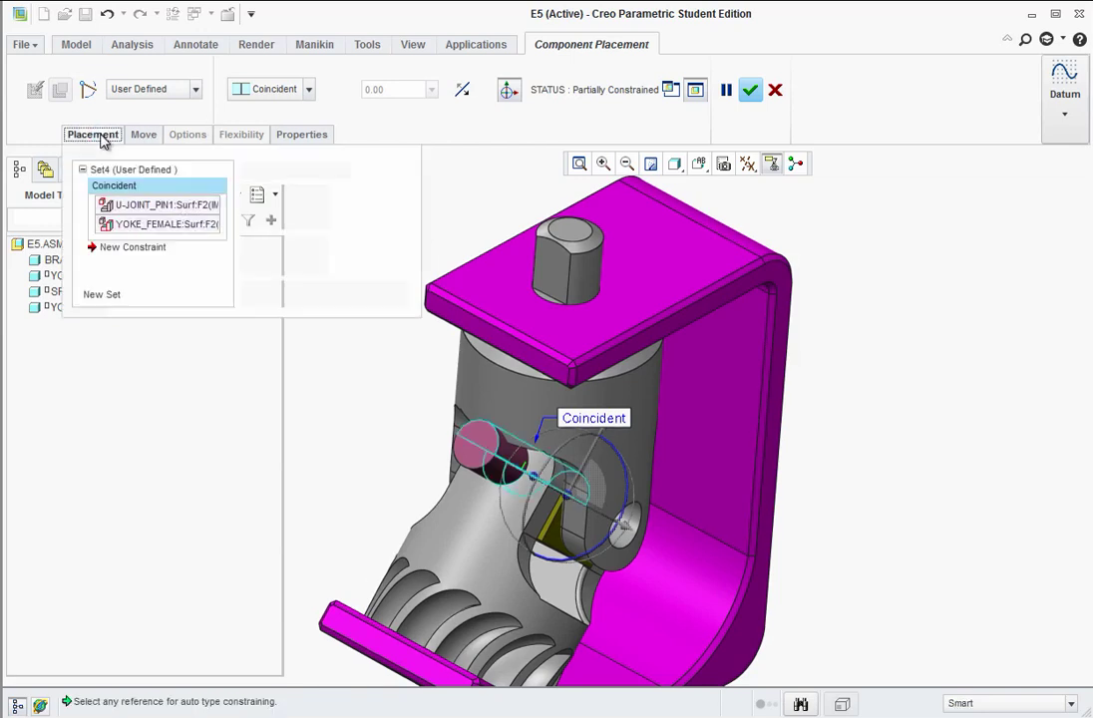
Add a Distance constraint between the pin's end face and the spider surface.
click(96, 247)
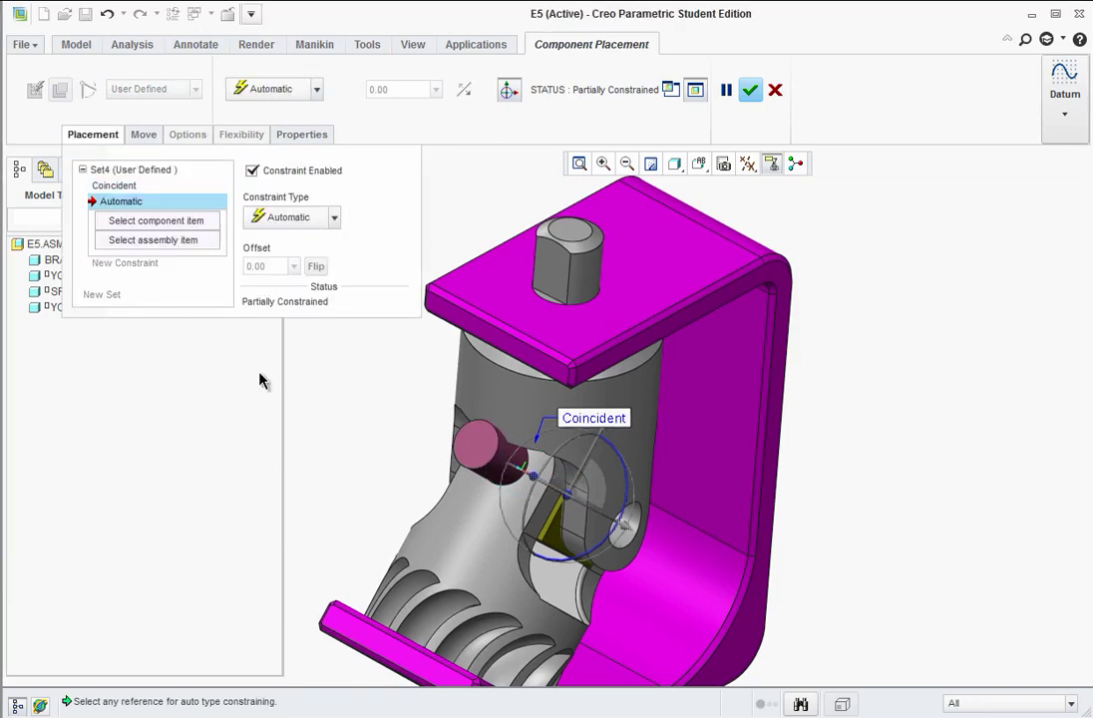
scroll(551, 510, up, 3)
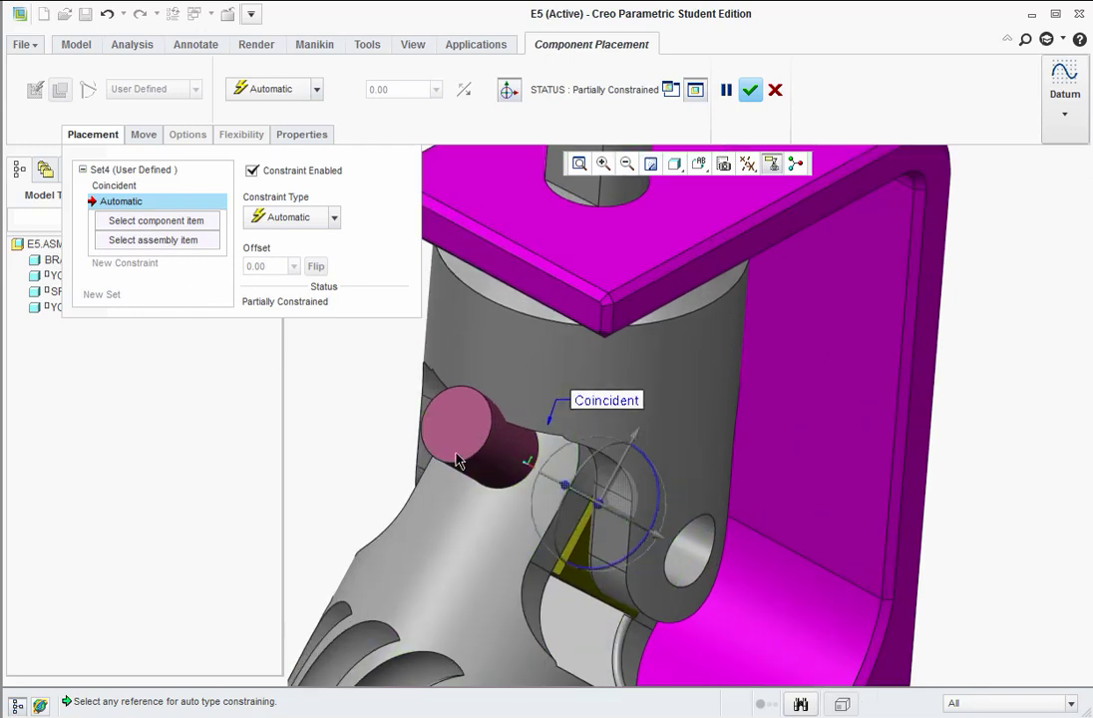
scroll(515, 456, up, 2)
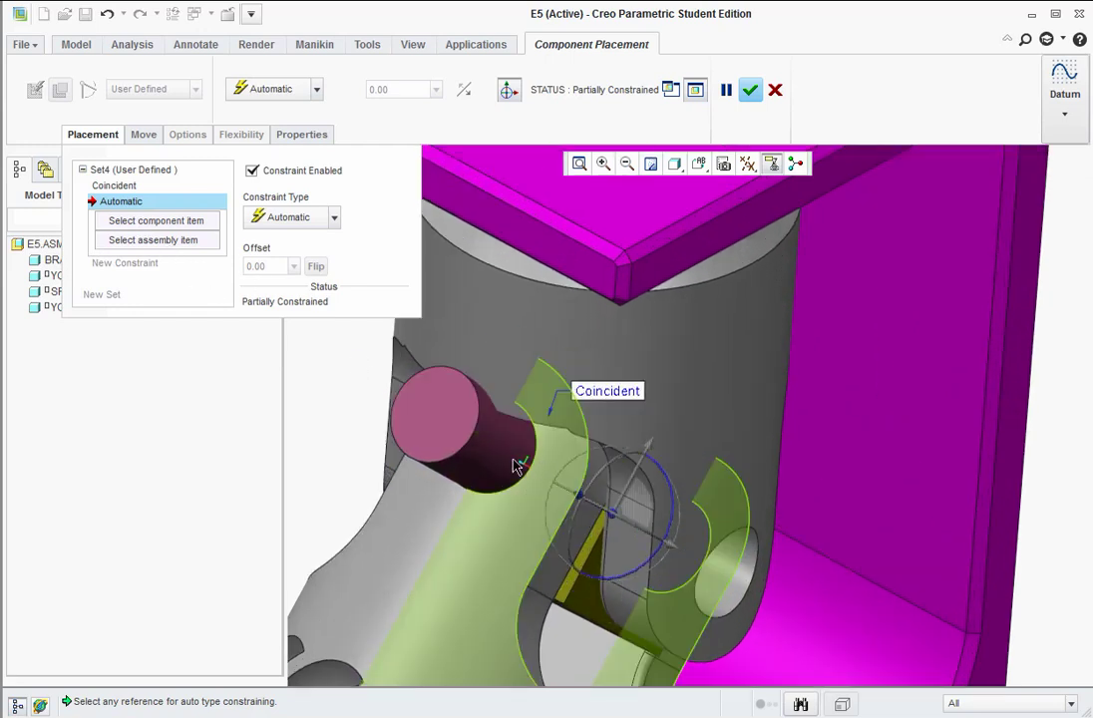
click(433, 427)
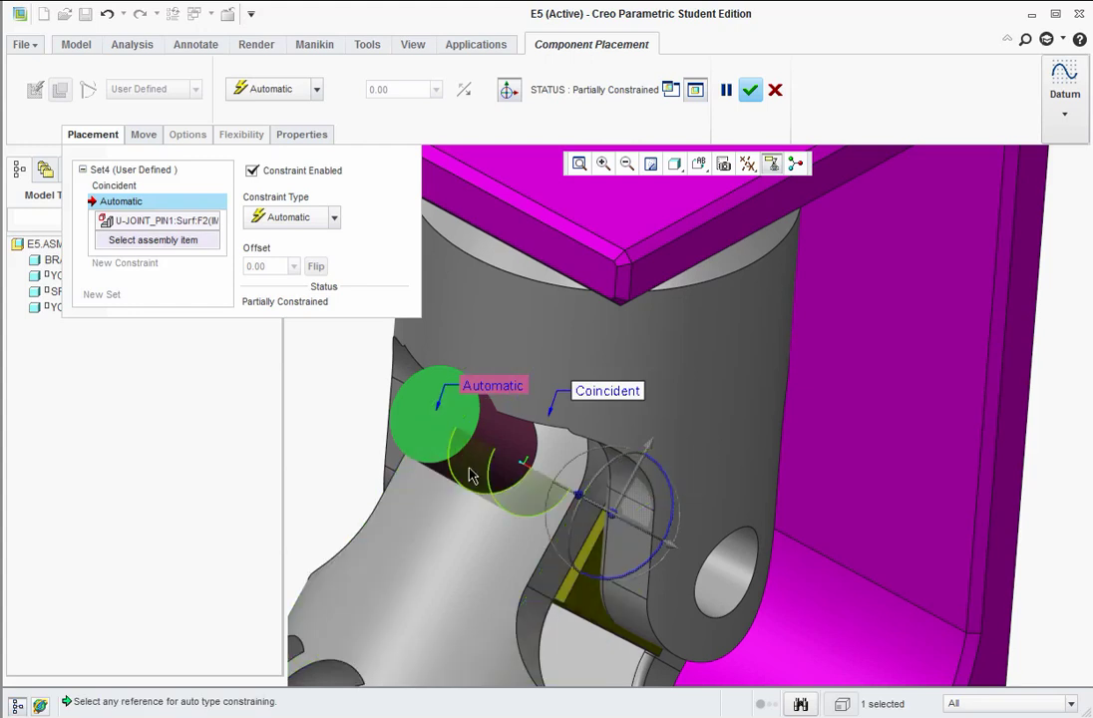
click(569, 594)
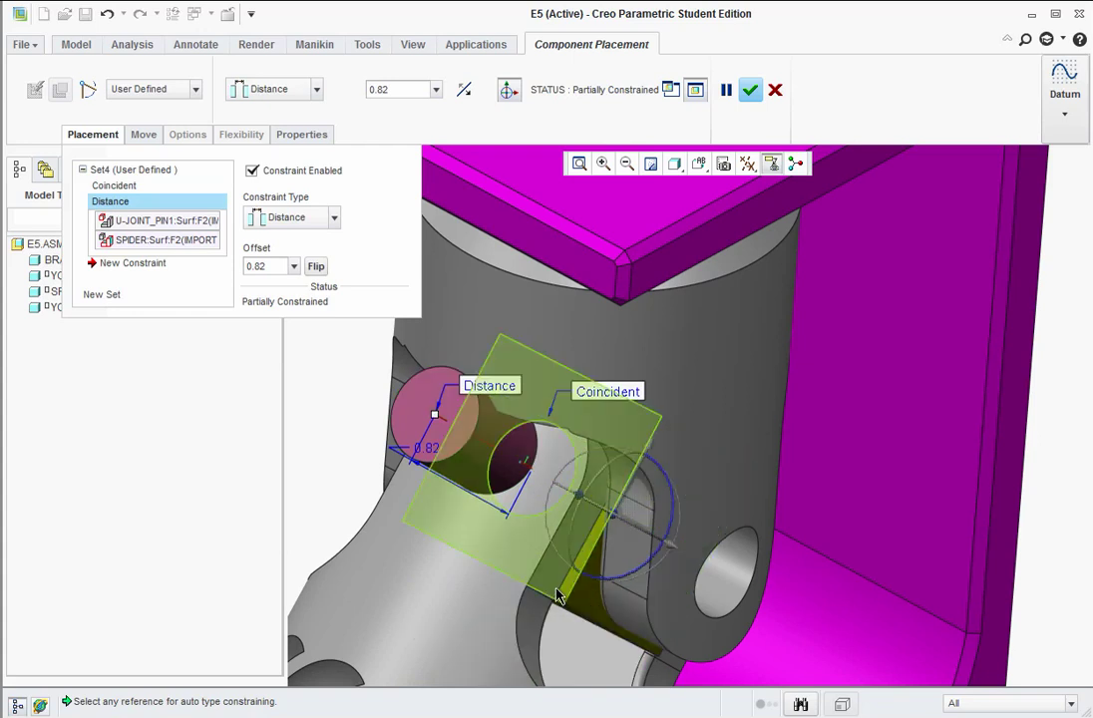
right_click(155, 248)
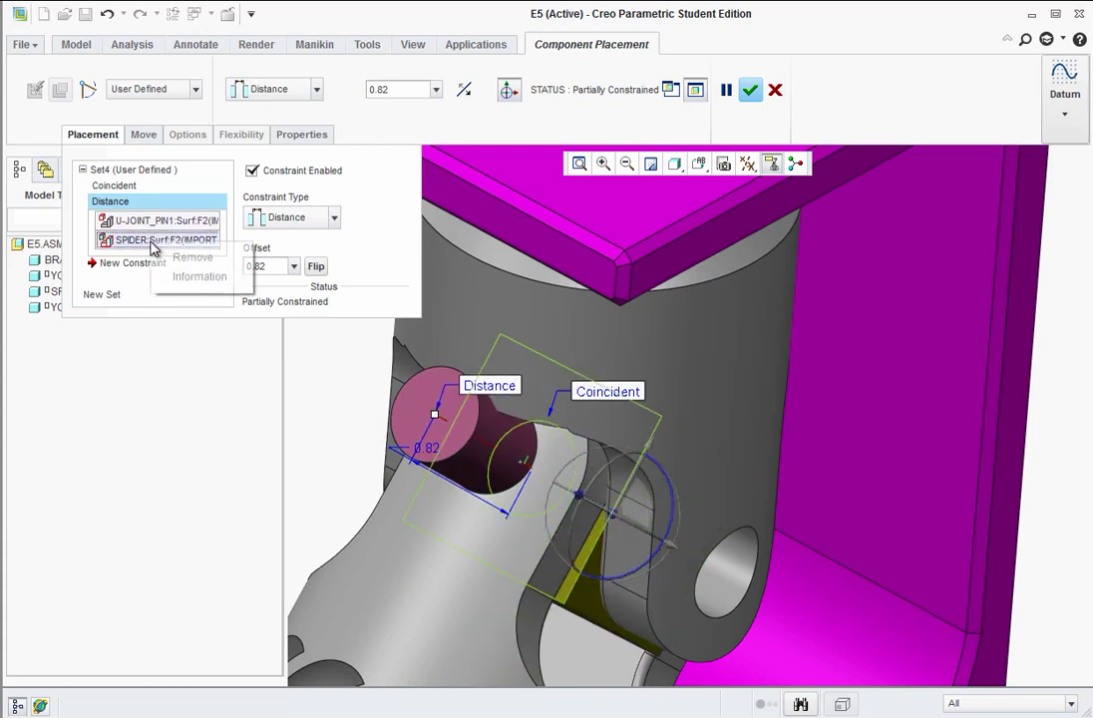
click(374, 246)
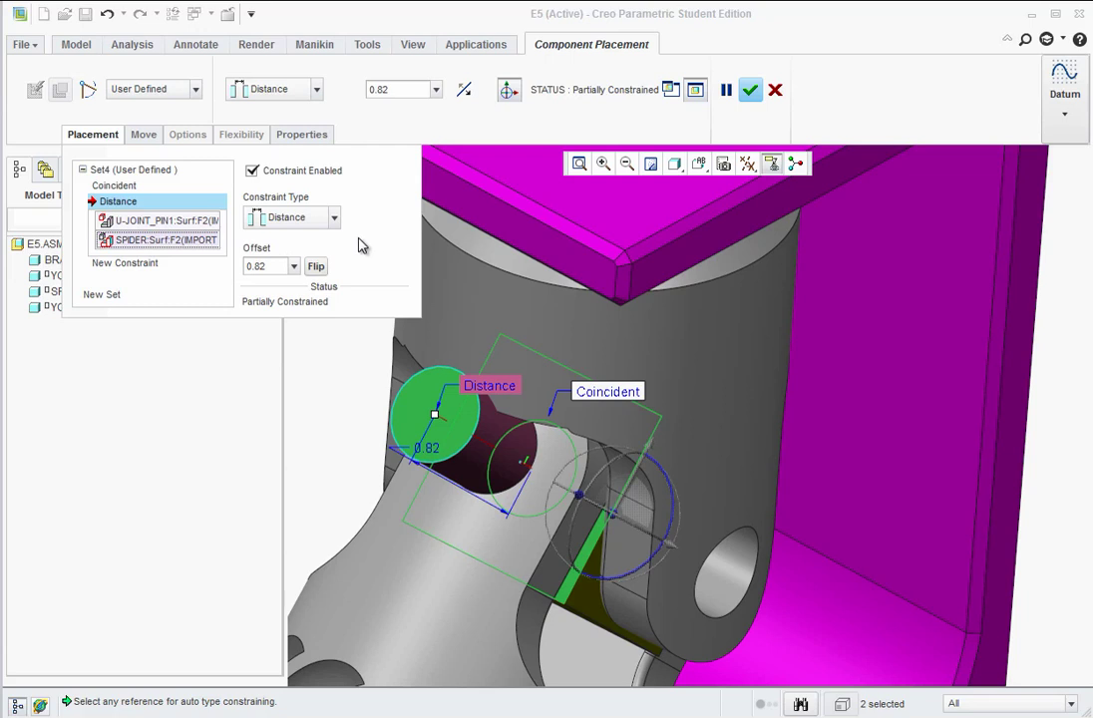
Change the distance offset from 0.82 to 0.35 and complete the pin placement.
double_click(271, 265)
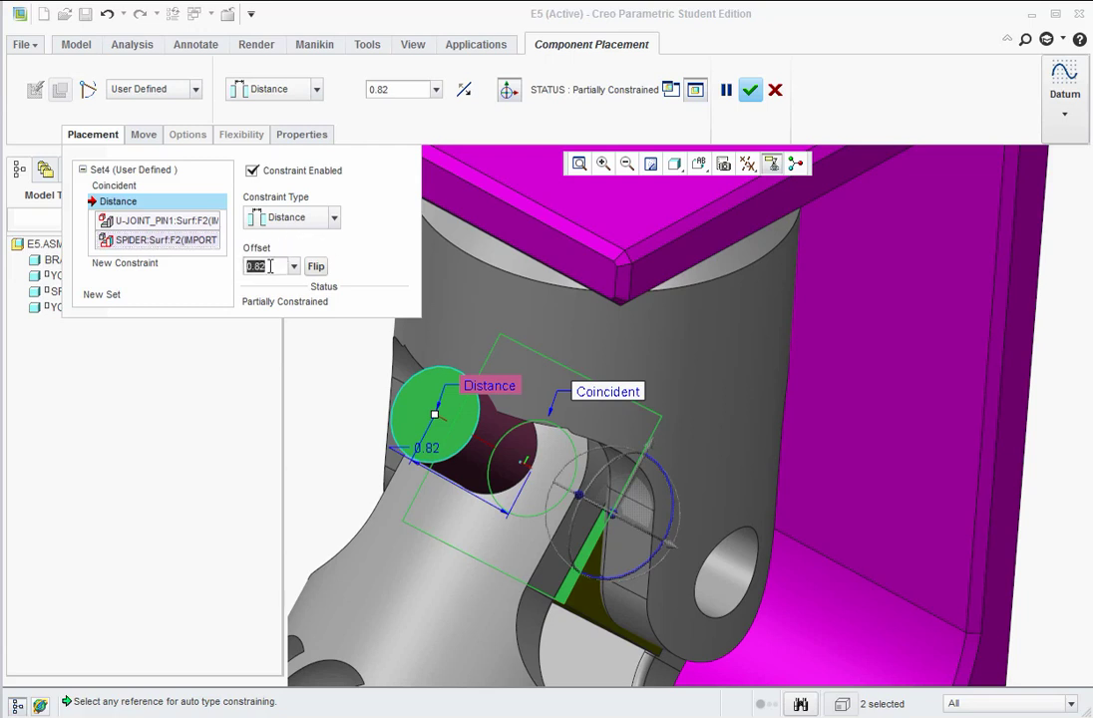
key(BackSpace)
text(.35)
key(Return)
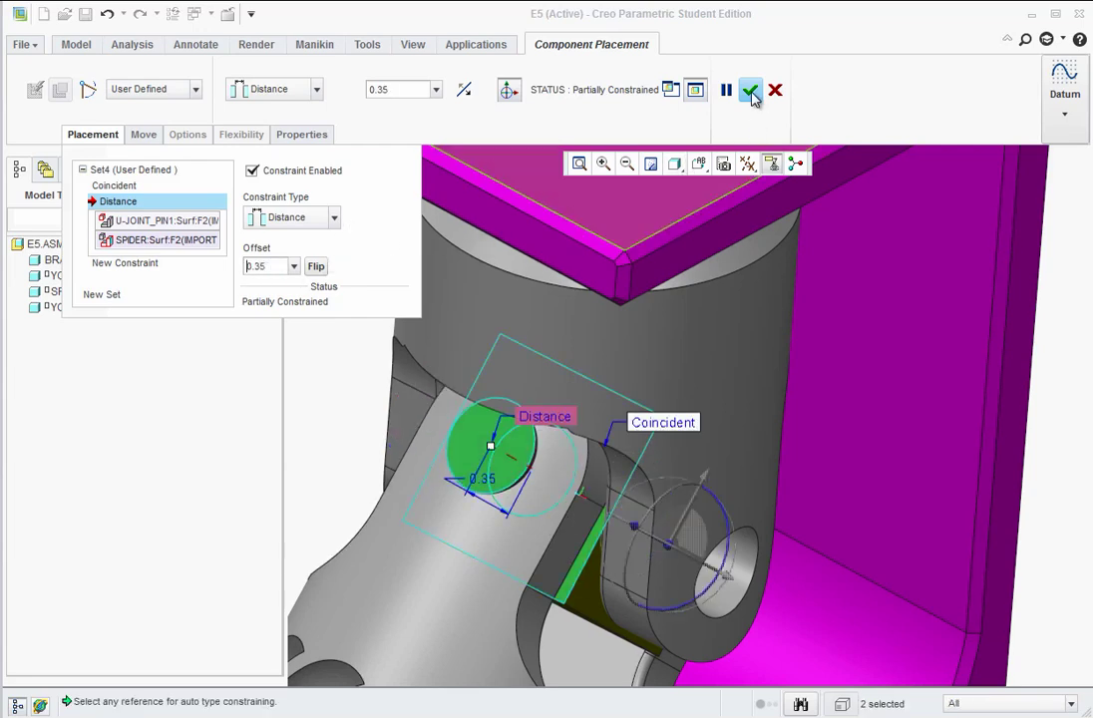
middle_click(645, 84)
click(351, 436)
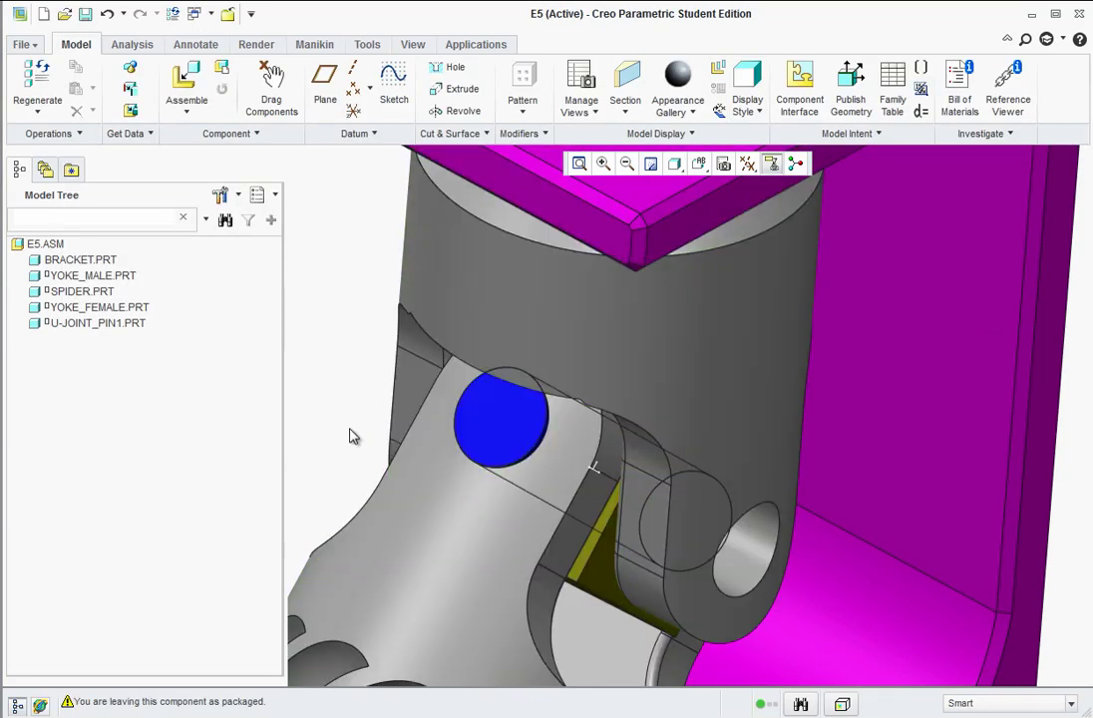
Preview u-joint_pin2.prt against u-joint_pin1.prt, then load u-joint_pin2.prt into the assembly.
scroll(344, 442, down, 5)
scroll(376, 428, up, 3)
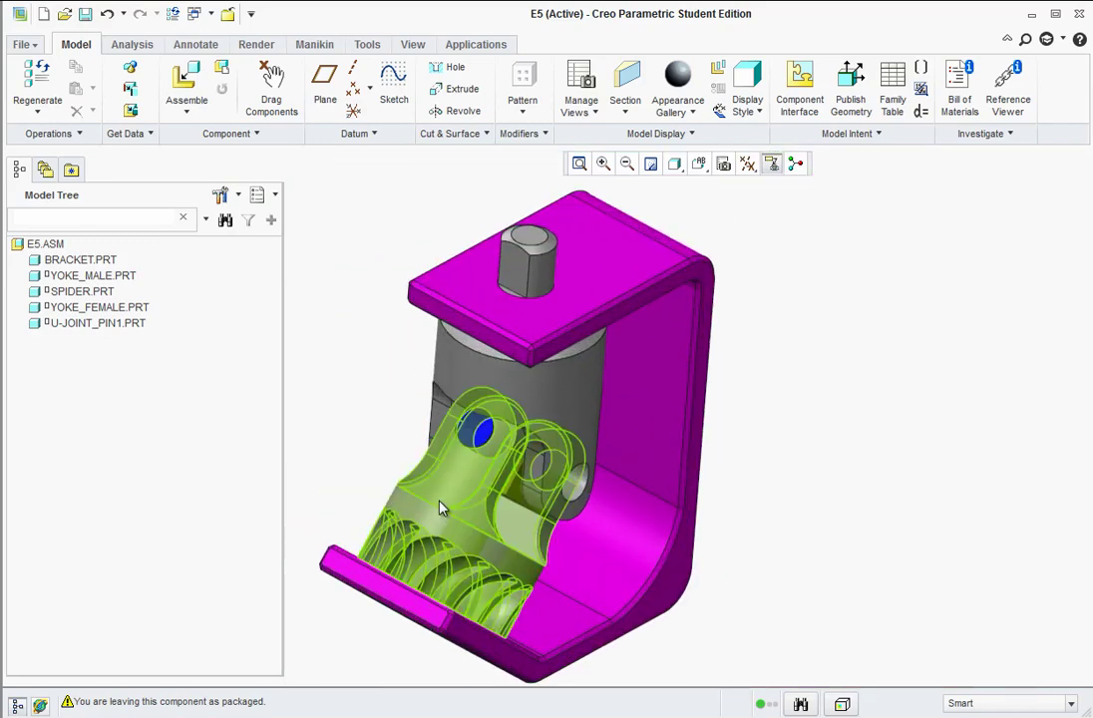
click(185, 82)
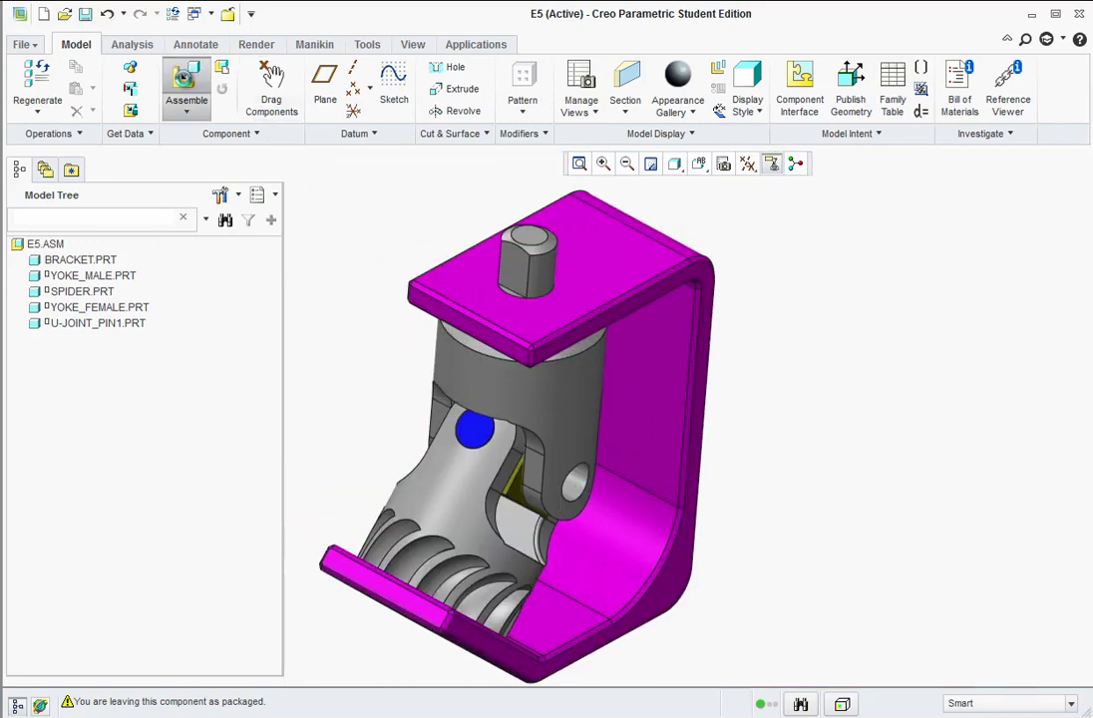
click(229, 431)
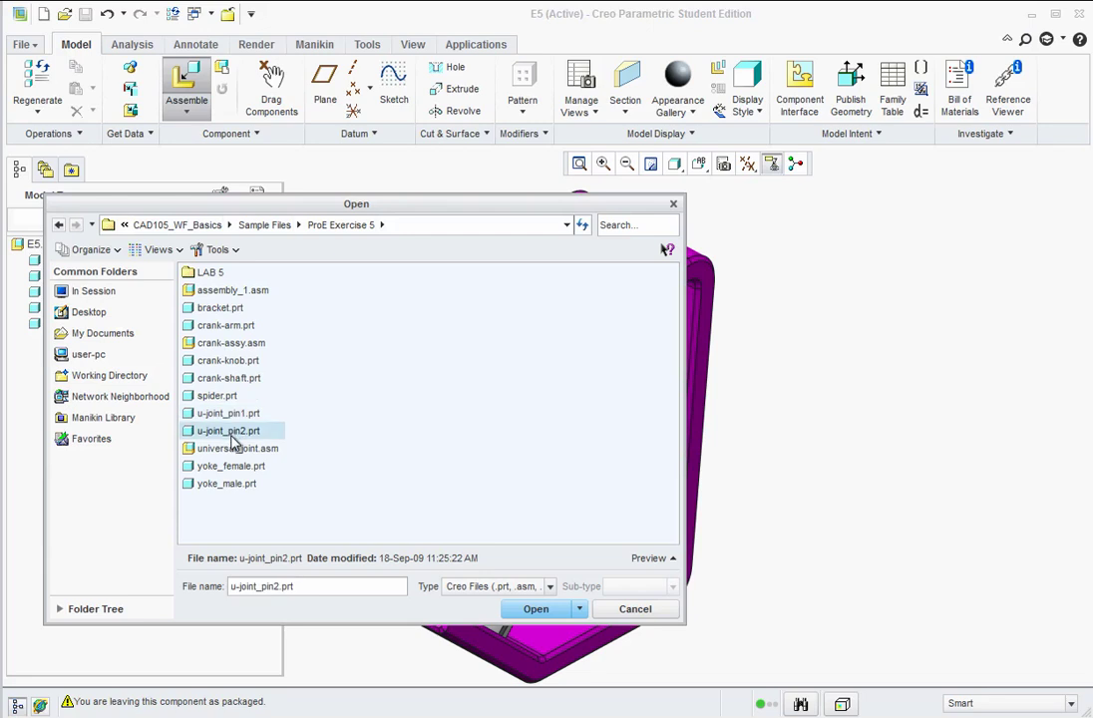
click(670, 561)
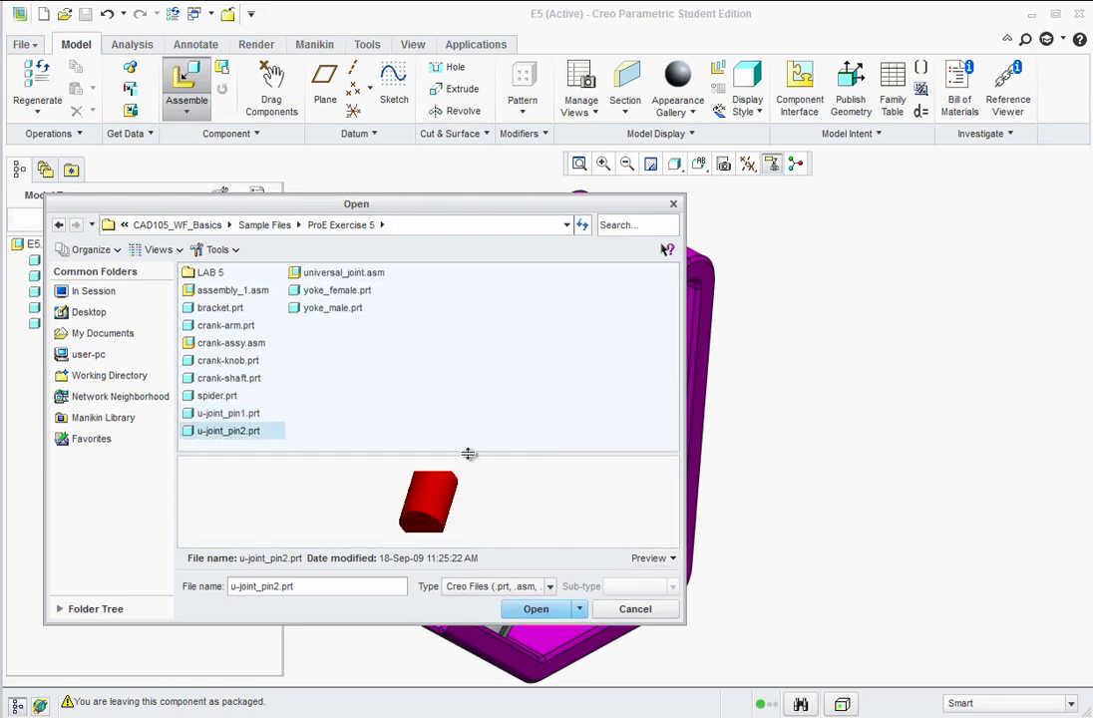
drag(468, 454, 468, 394)
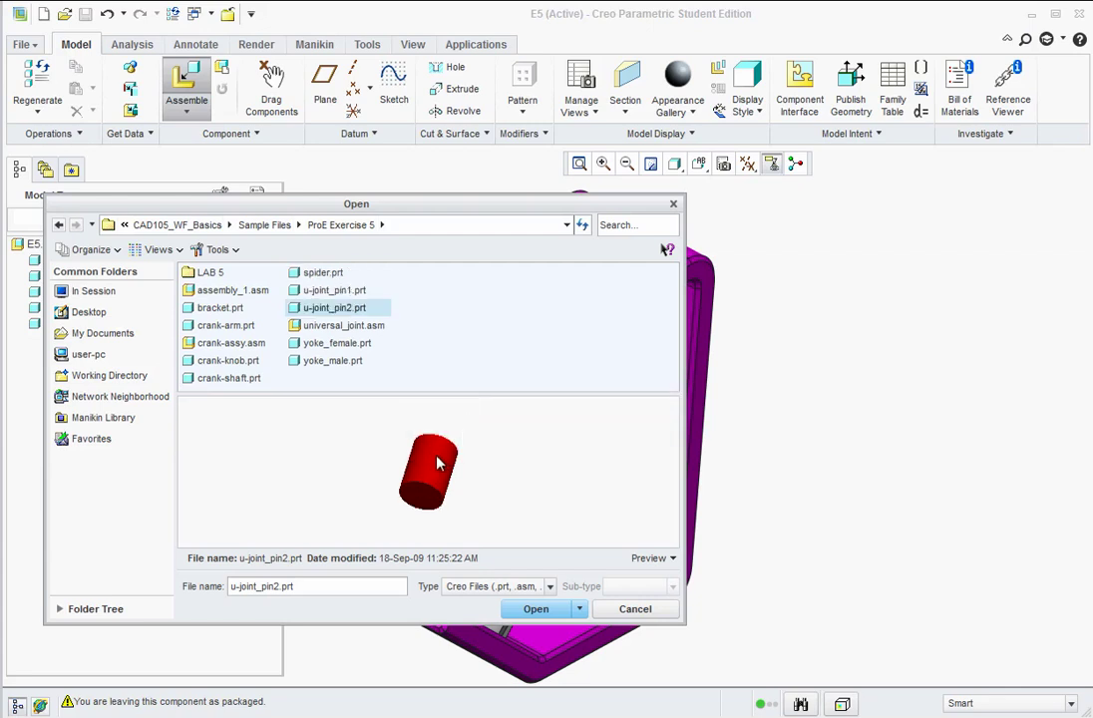
mouse_move(436, 462)
middle_down()
mouse_move(399, 444)
mouse_move(429, 440)
middle_up()
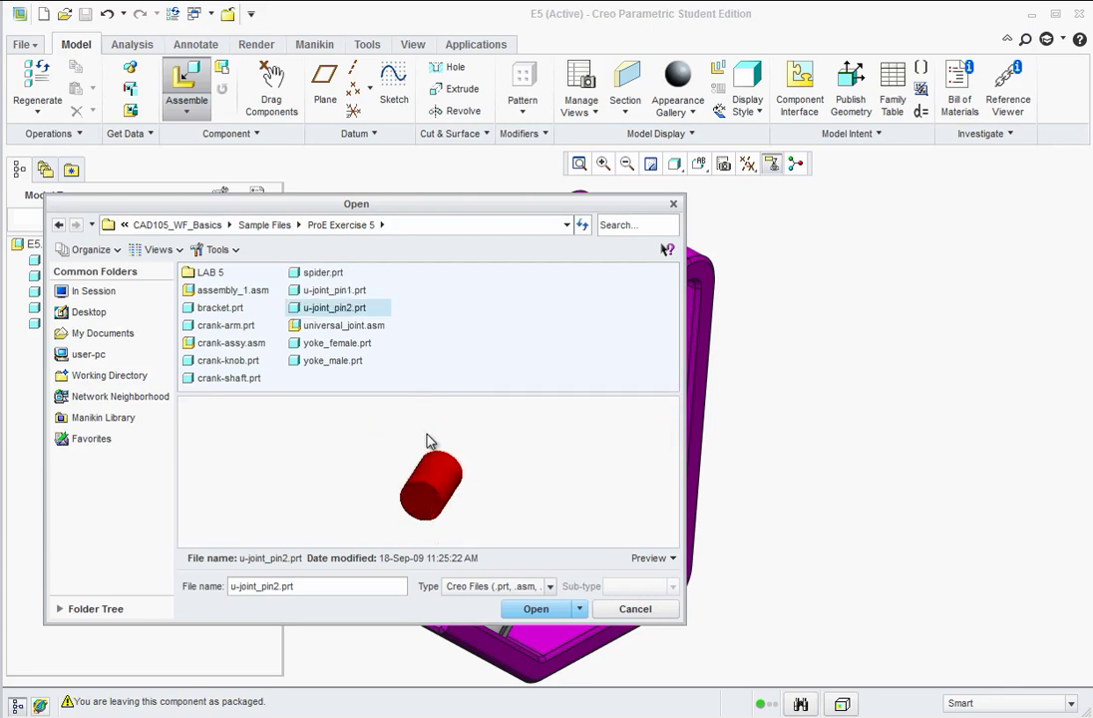
click(334, 291)
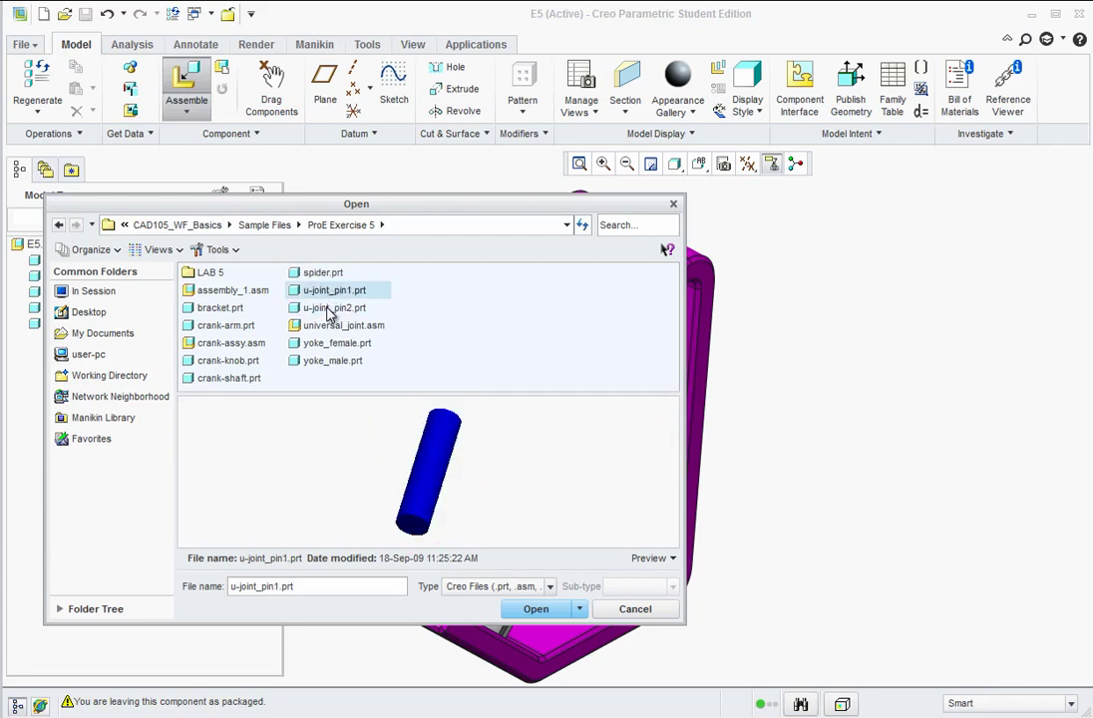
click(330, 309)
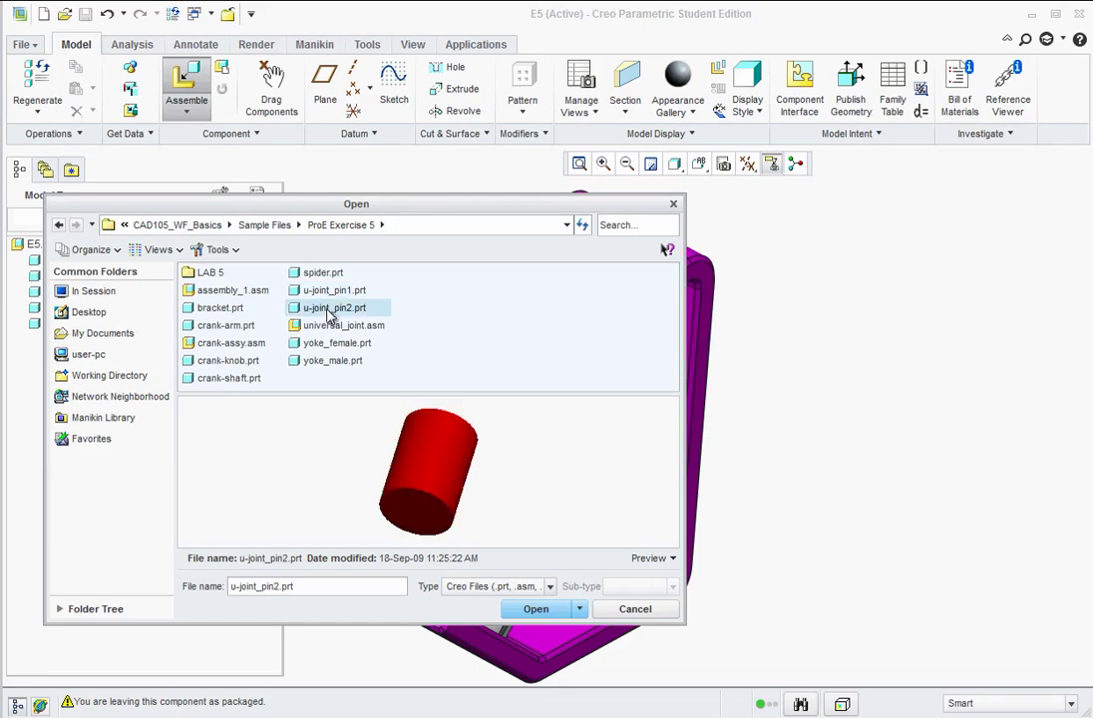
click(536, 608)
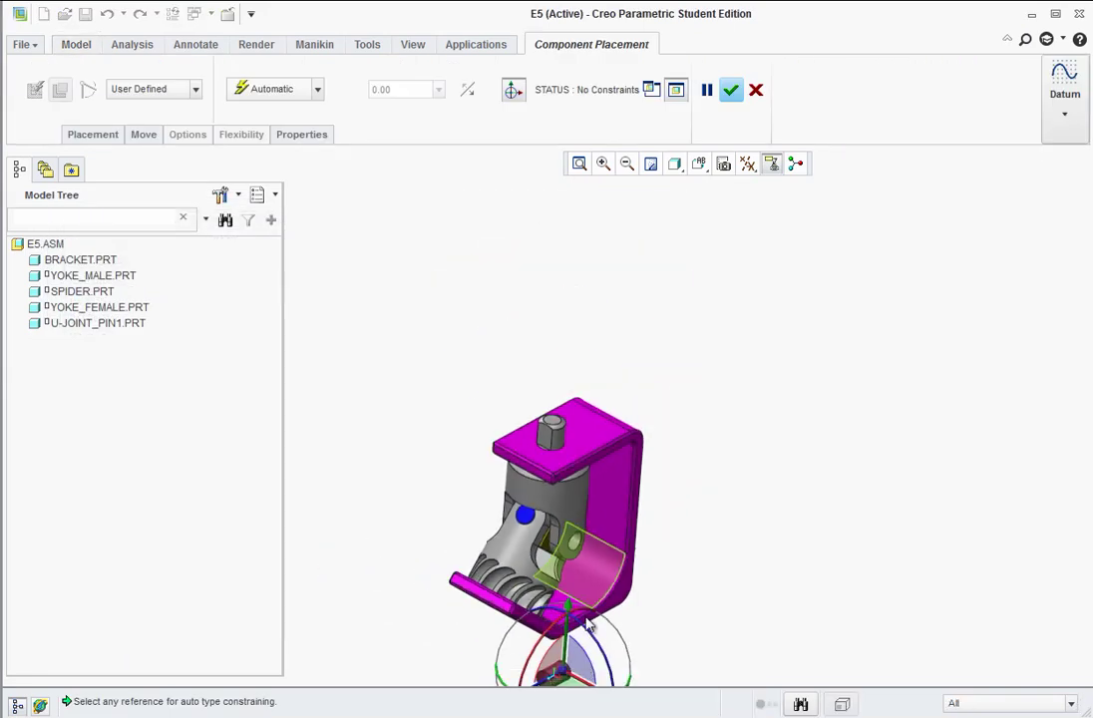
Make the new pin's cylindrical surface coincident with the yoke hole.
scroll(584, 629, down, 3)
scroll(569, 653, up, 3)
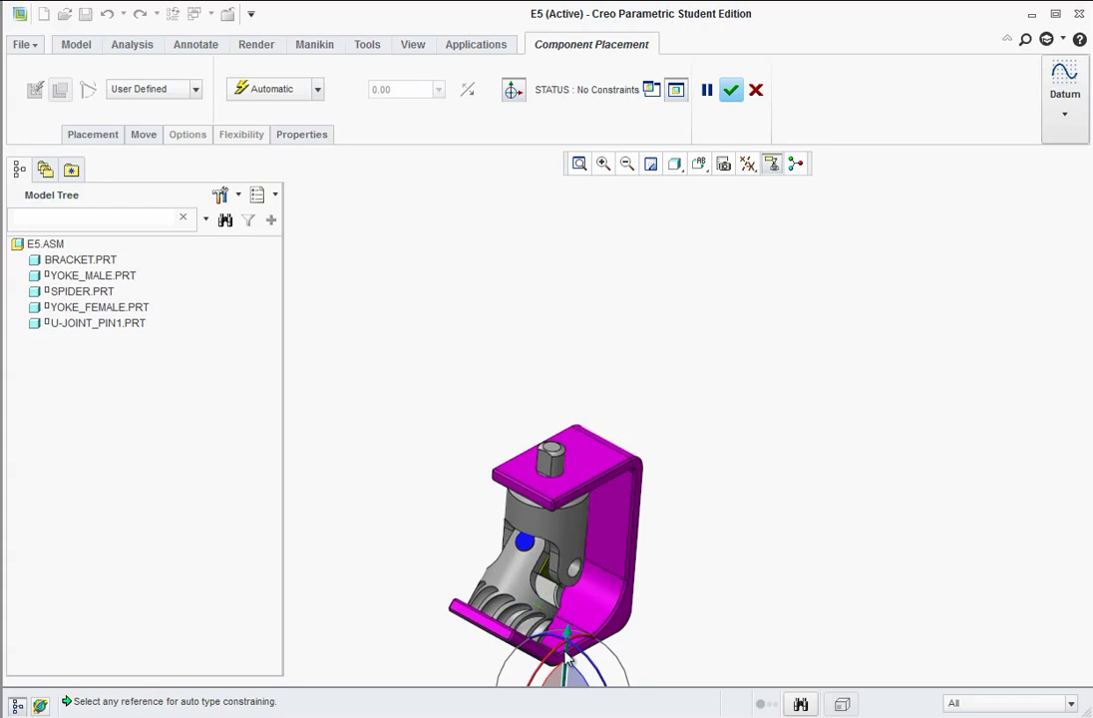
drag(569, 661, 585, 587)
scroll(629, 556, up, 5)
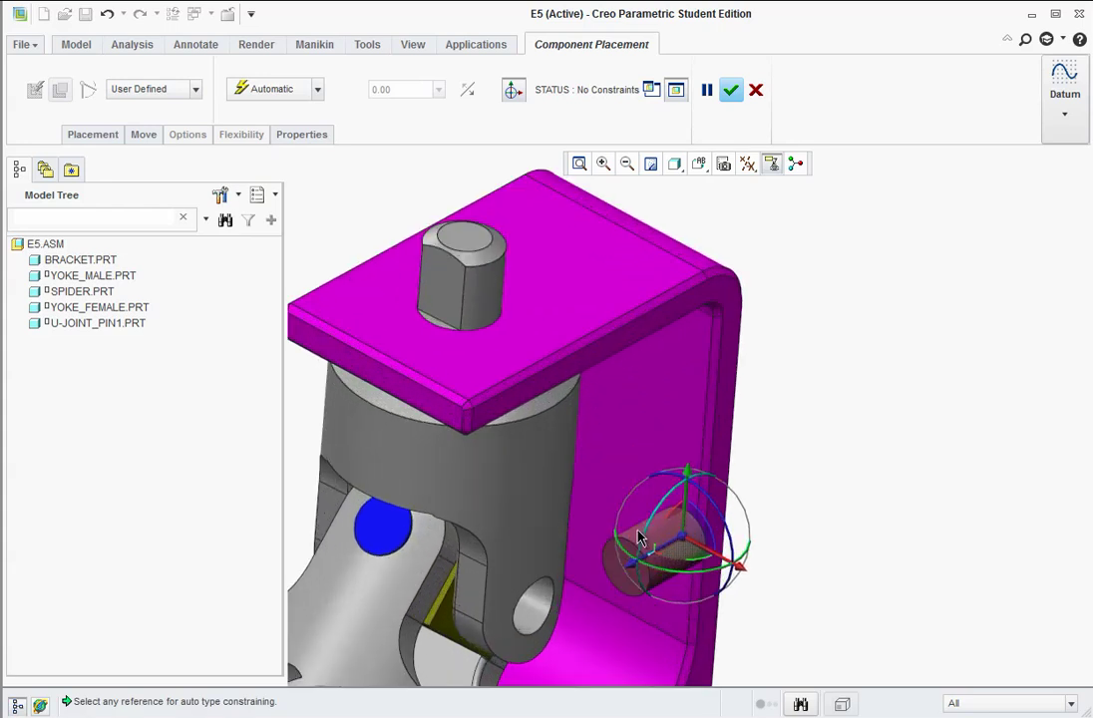
click(636, 543)
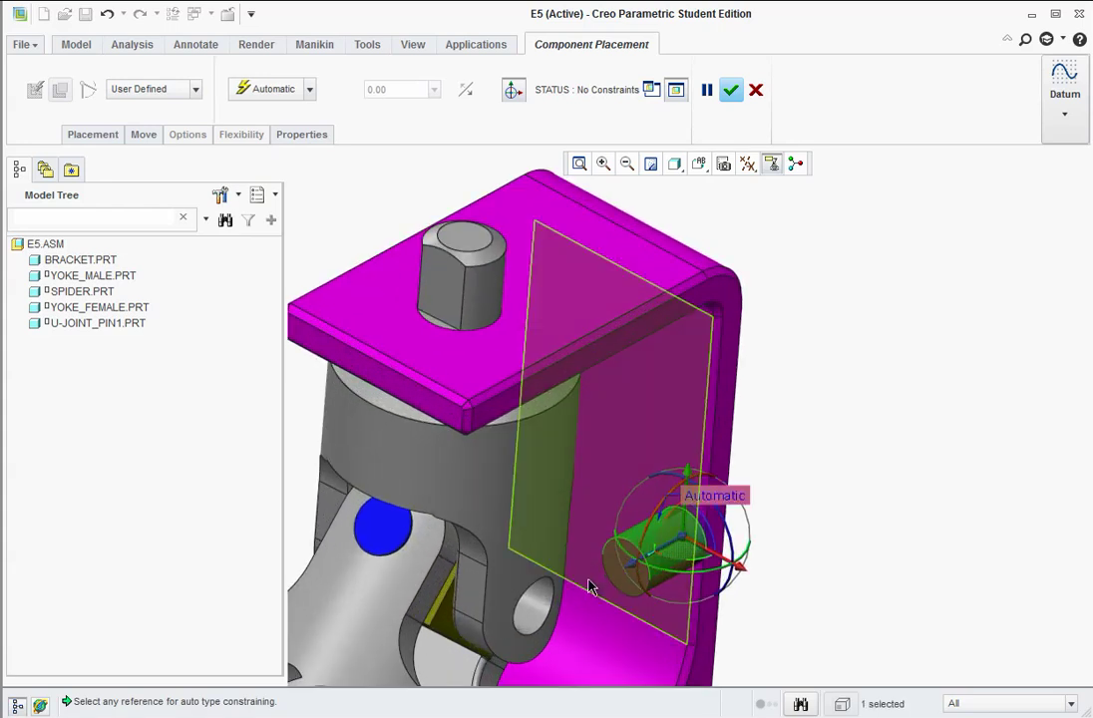
click(545, 614)
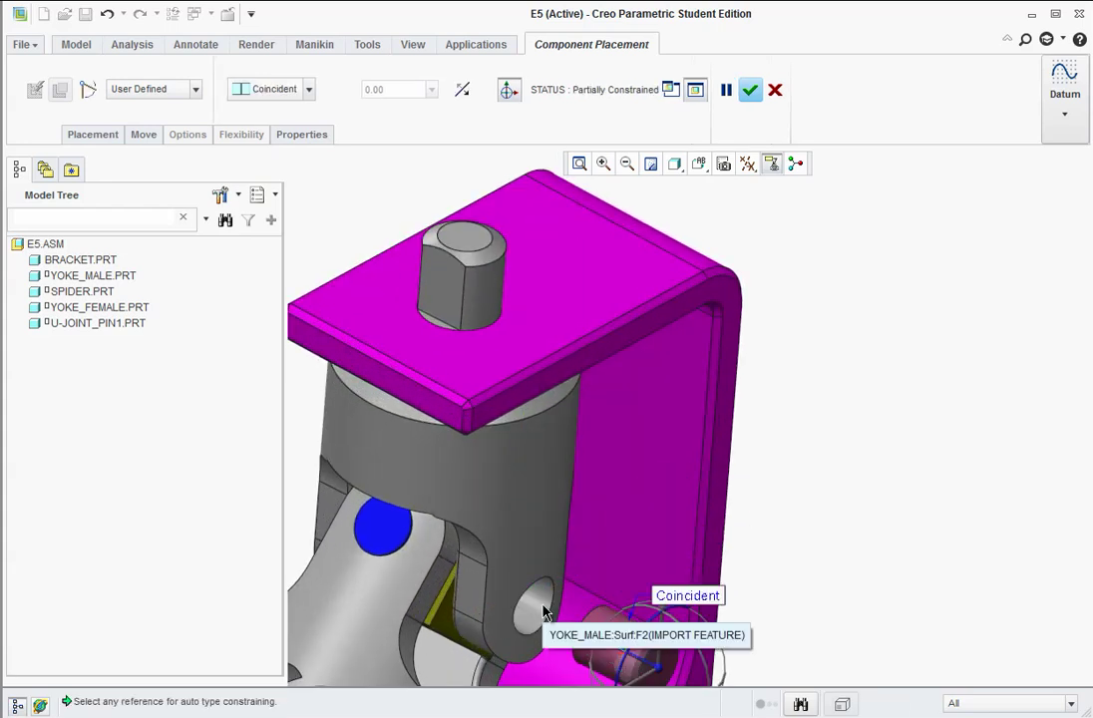
Constrain the pin's end face 0.35 from the spider surface, replacing the 1.29 distance.
click(660, 656)
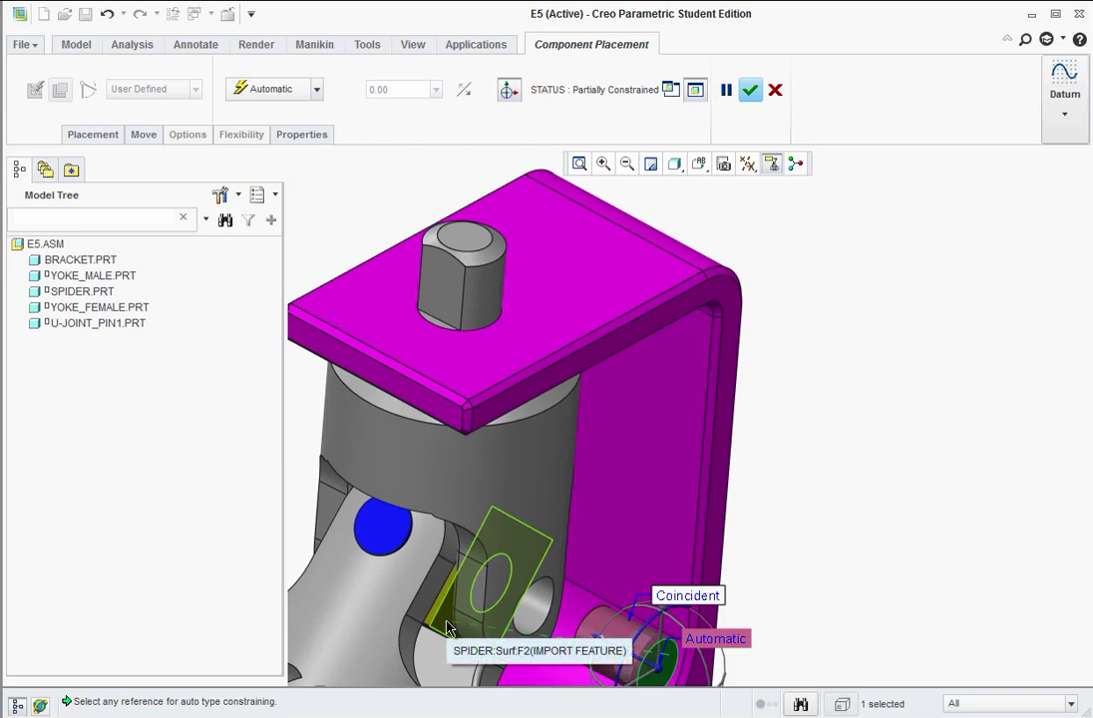
click(447, 628)
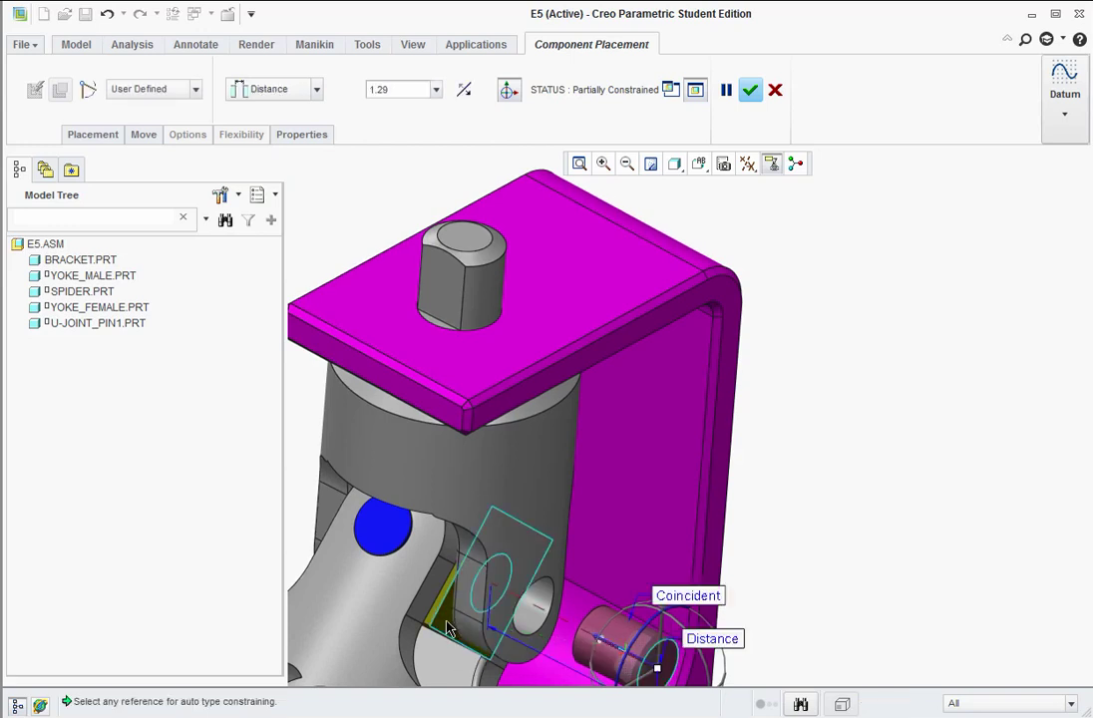
scroll(715, 646, down, 2)
click(732, 625)
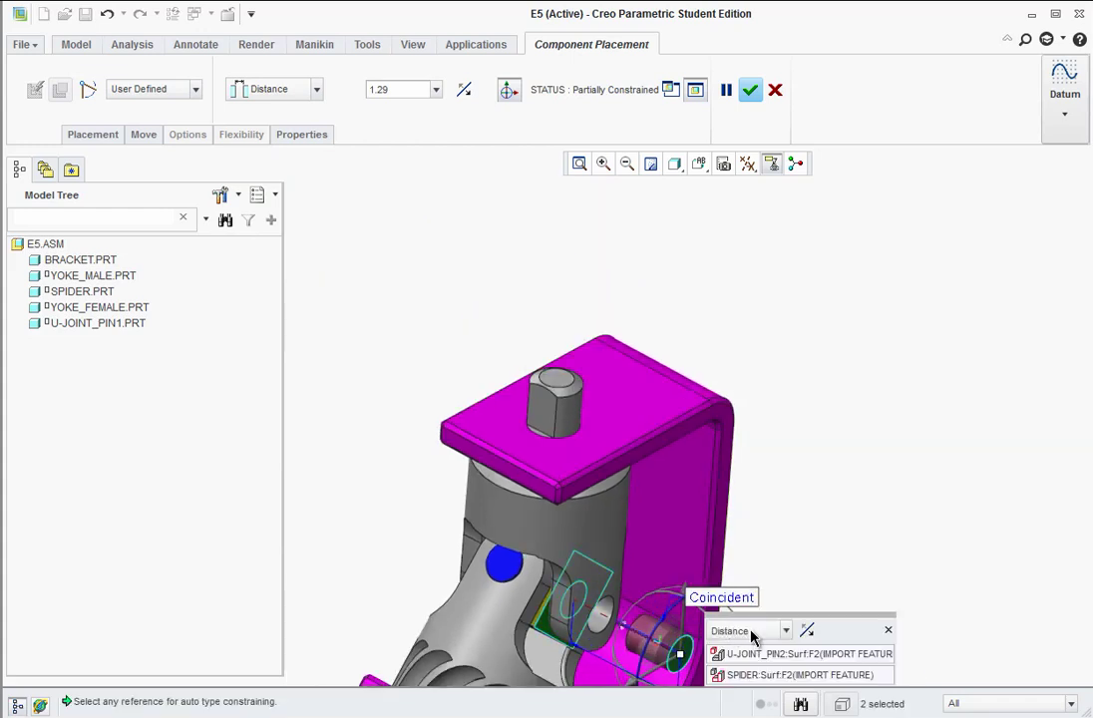
scroll(883, 610, up, 2)
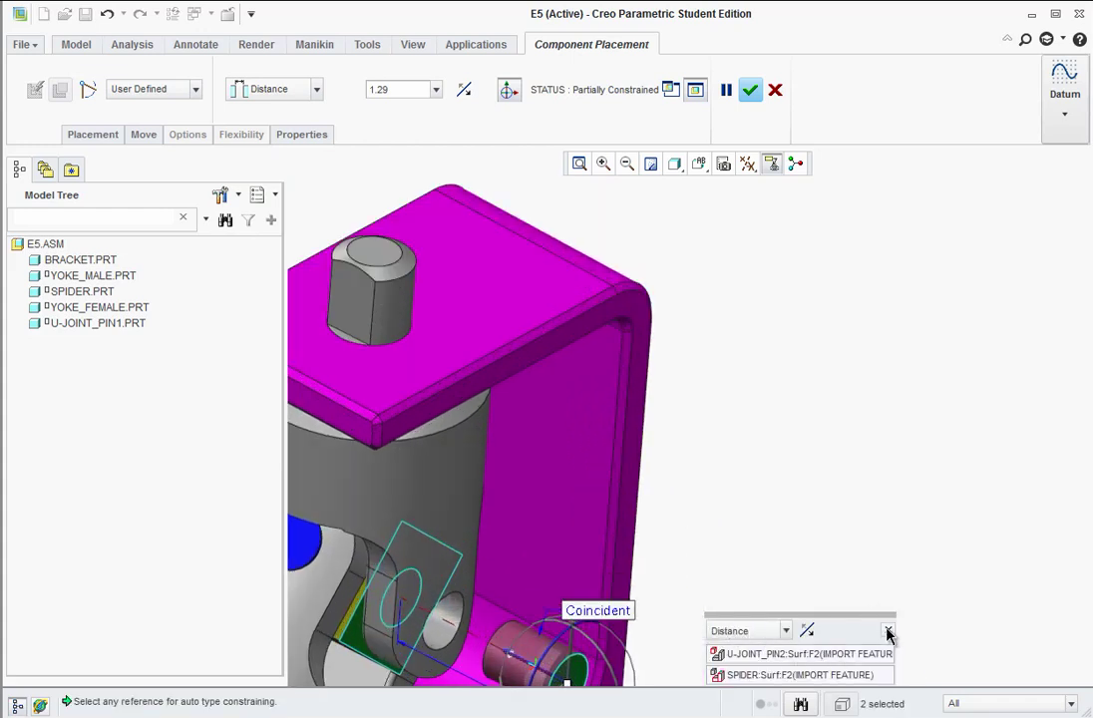
click(887, 635)
scroll(742, 611, down, 5)
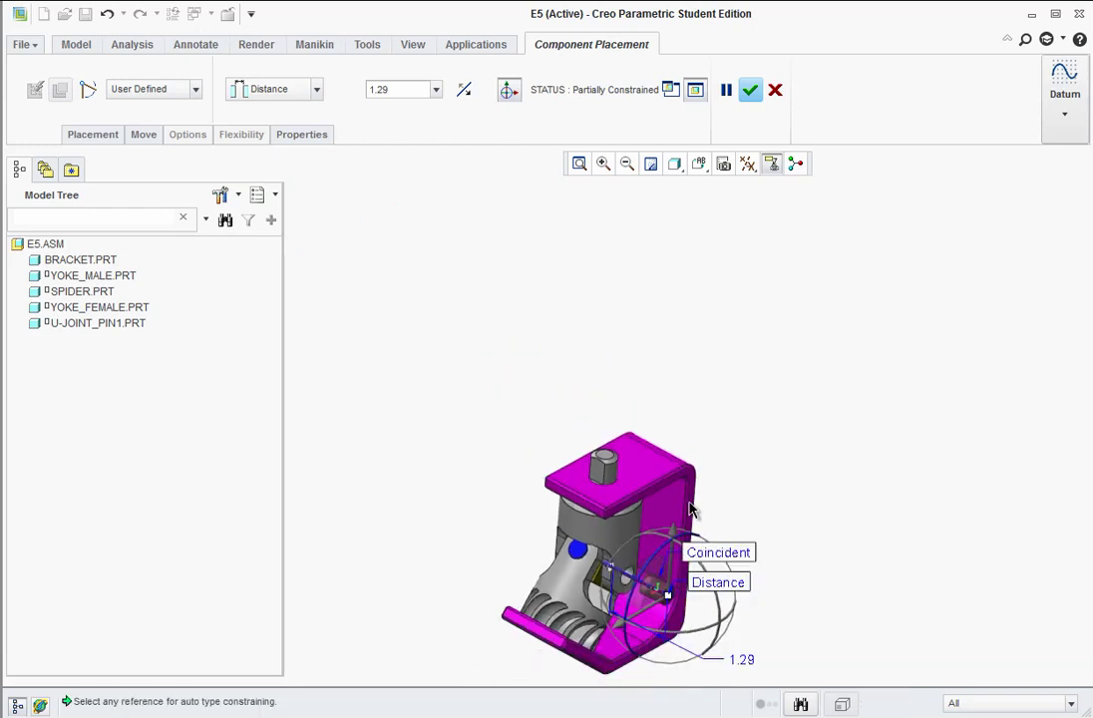
scroll(744, 624, up, 2)
double_click(676, 594)
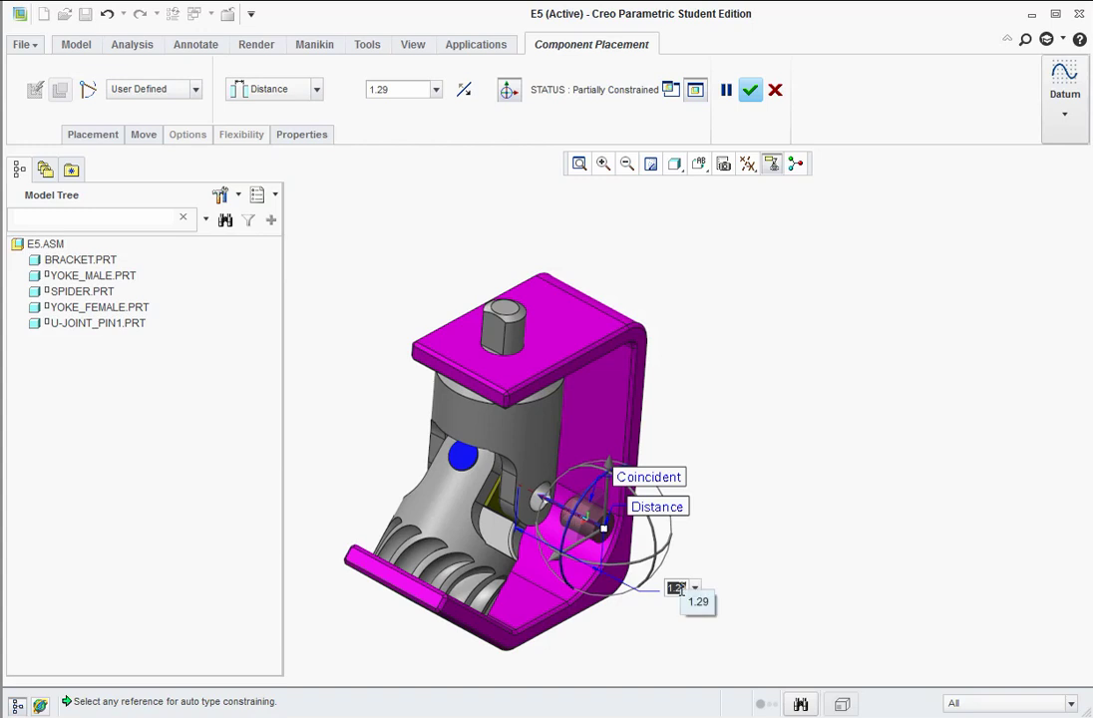
click(695, 588)
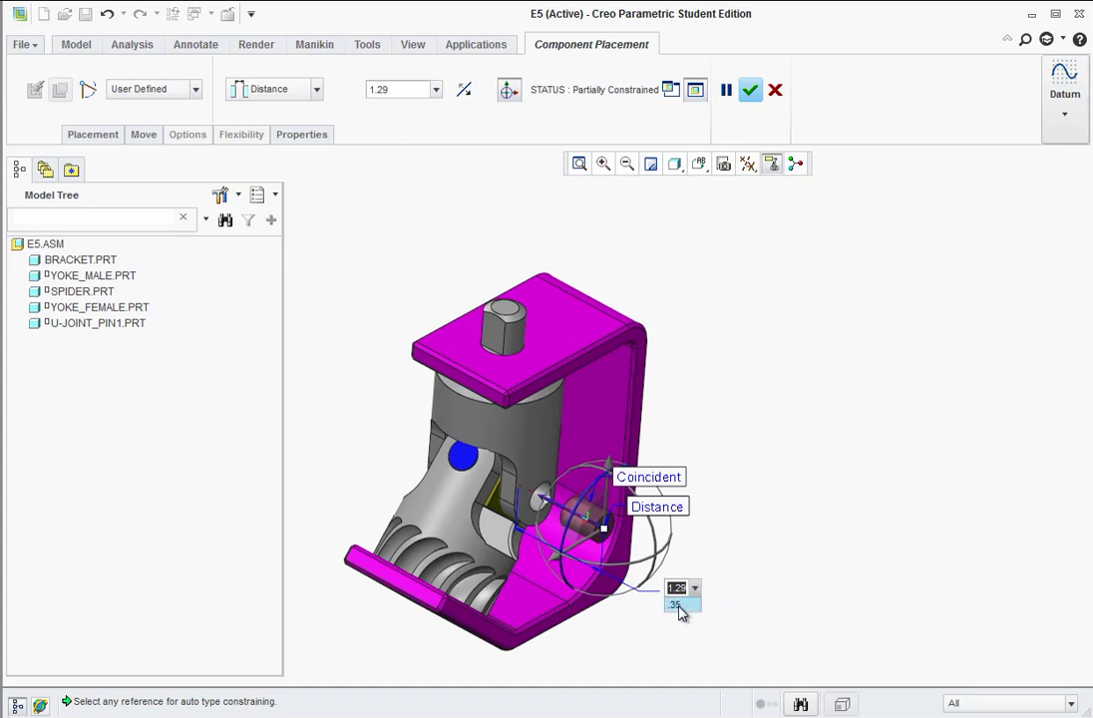
click(677, 607)
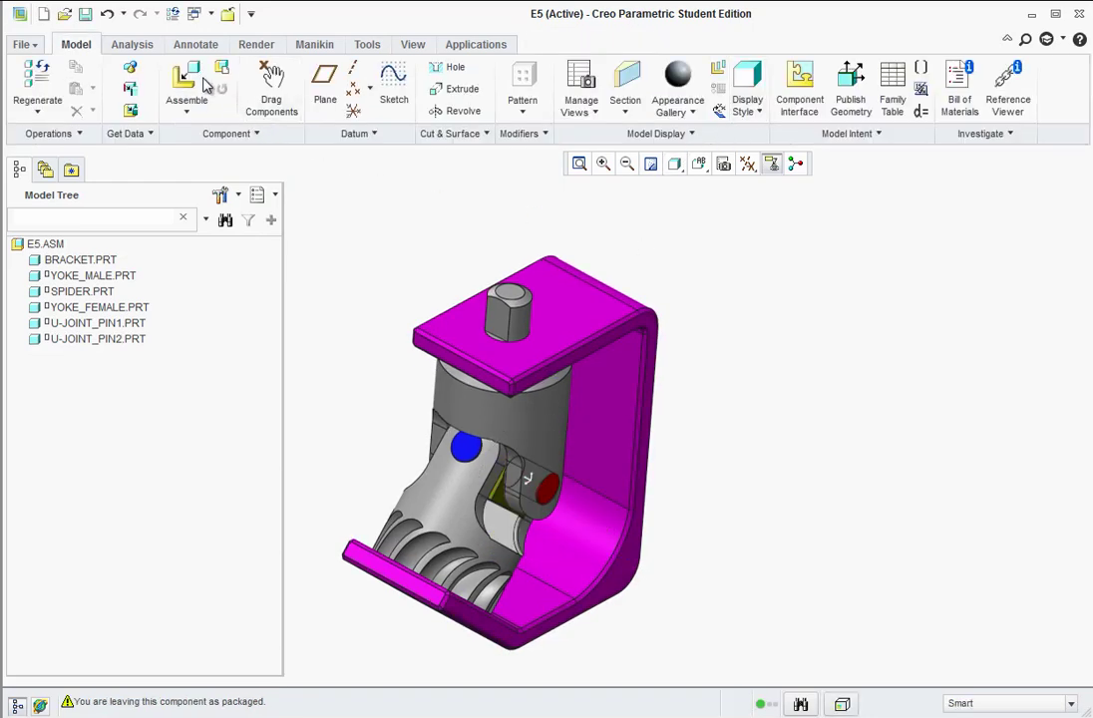
Load another u-joint_pin2.prt and accept it packaged beside the bracket, unconstrained.
click(185, 85)
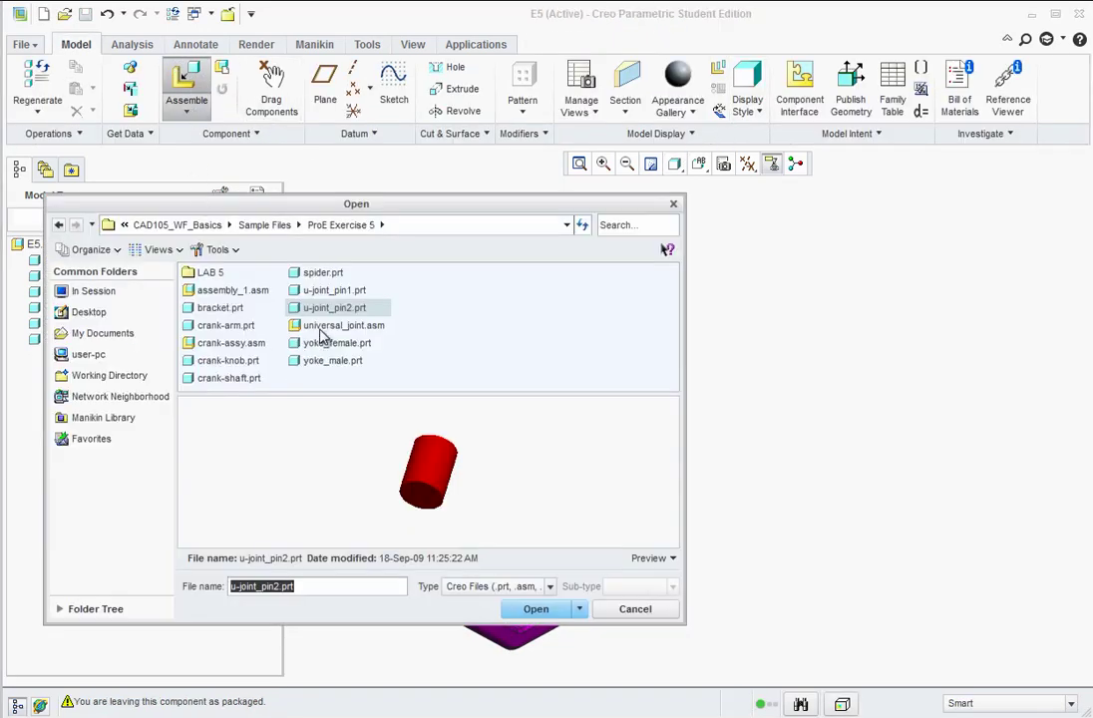
click(535, 610)
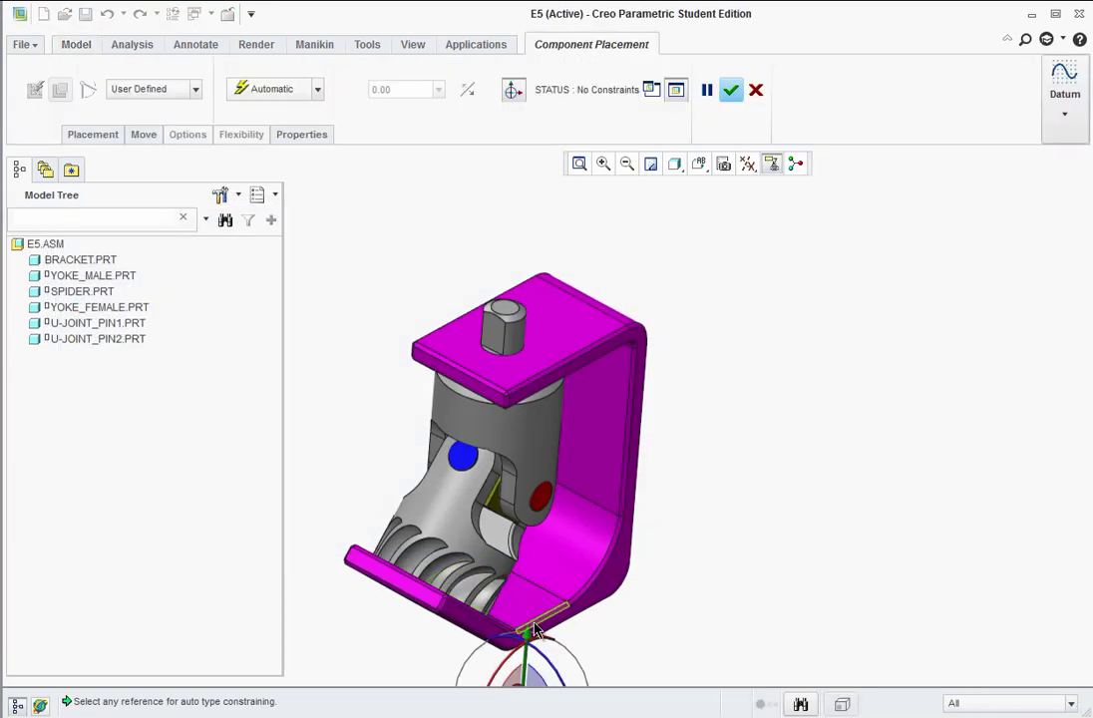
scroll(549, 606, down, 5)
scroll(568, 578, up, 4)
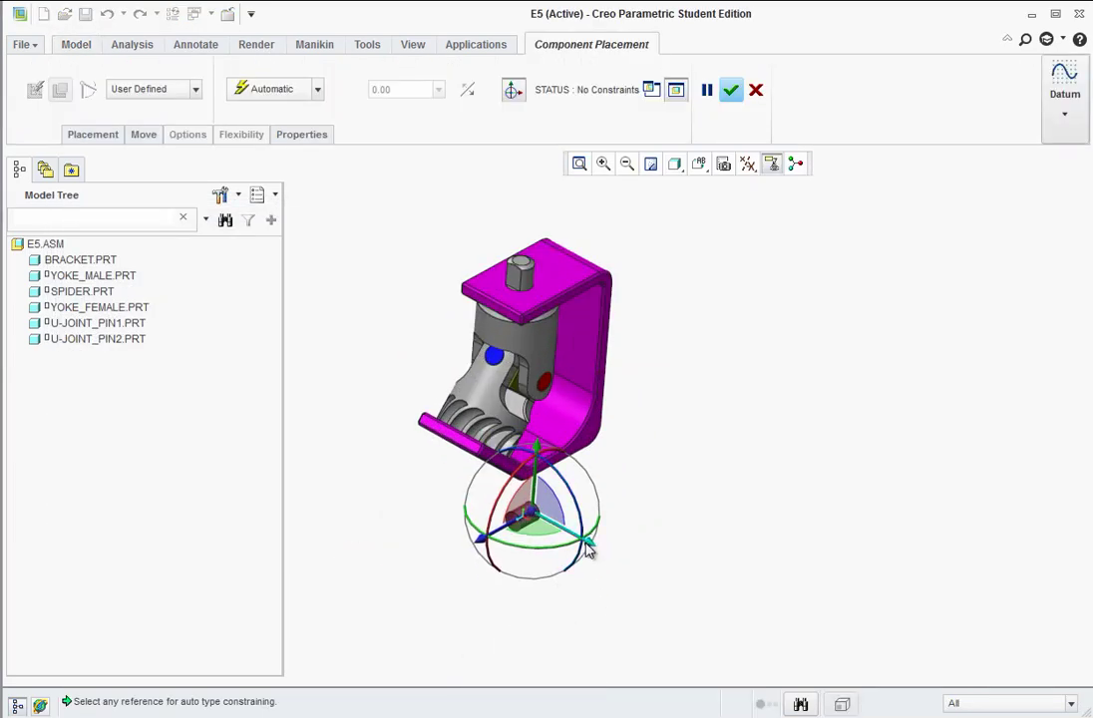
drag(589, 548, 421, 307)
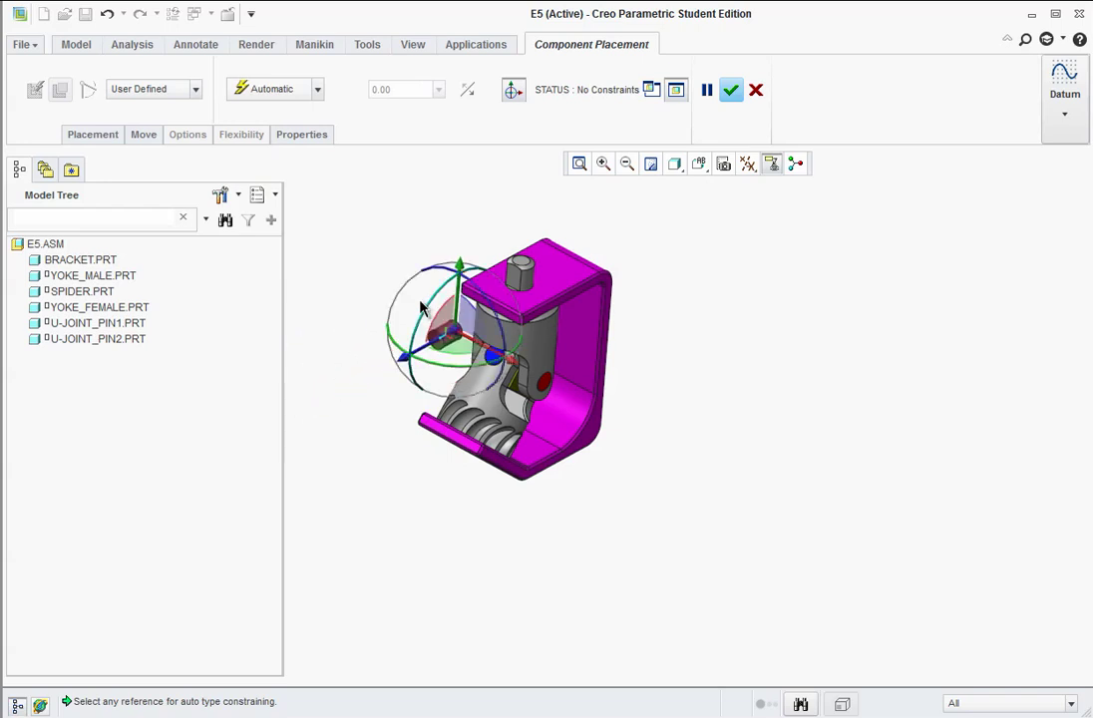
scroll(420, 308, up, 5)
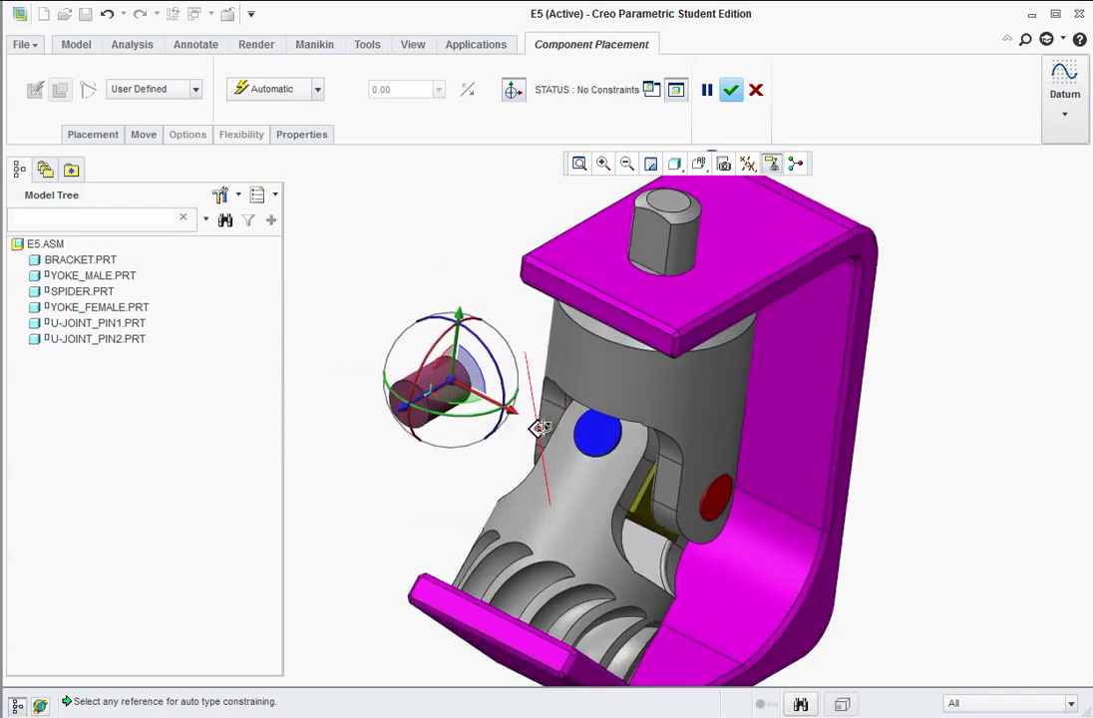
middle_drag(538, 427, 575, 434)
middle_click(429, 398)
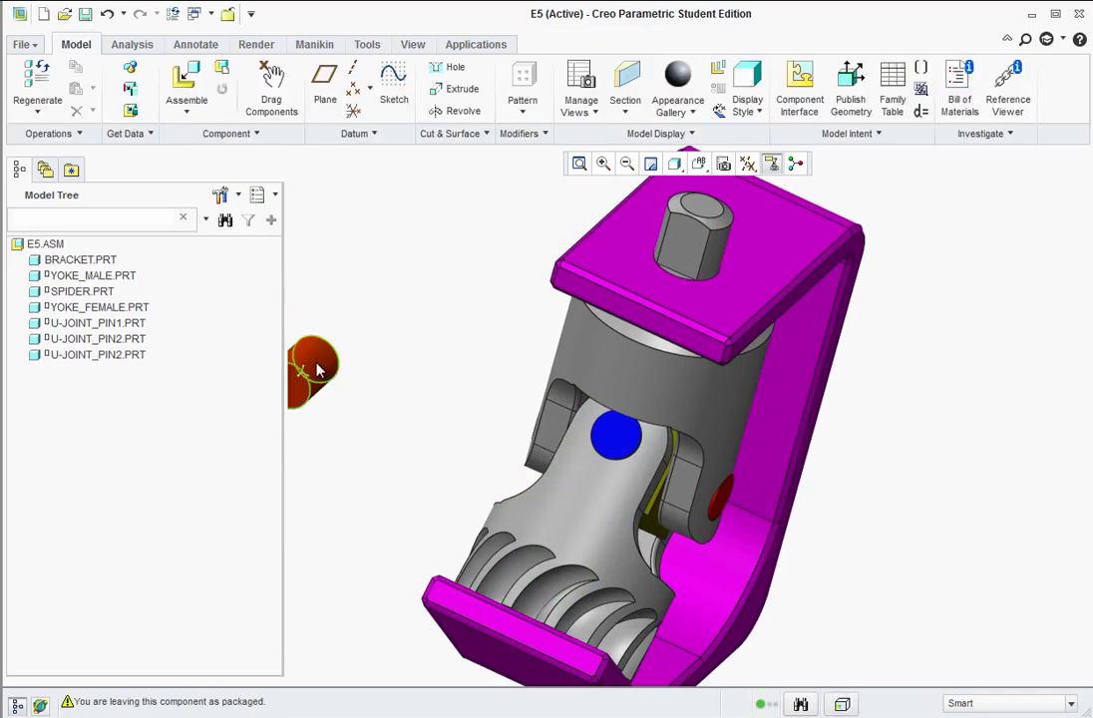
middle_drag(469, 472, 434, 469)
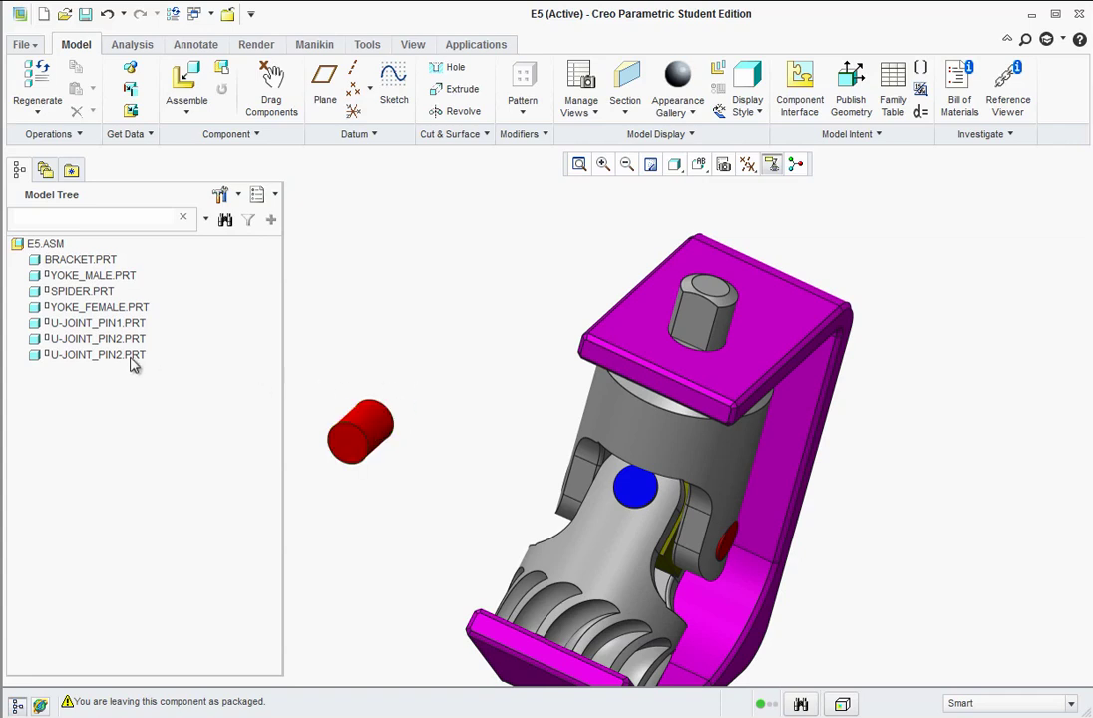
Edit the new U-JOINT_PIN2 definition and make the pin coincident with the yoke hole.
right_click(78, 365)
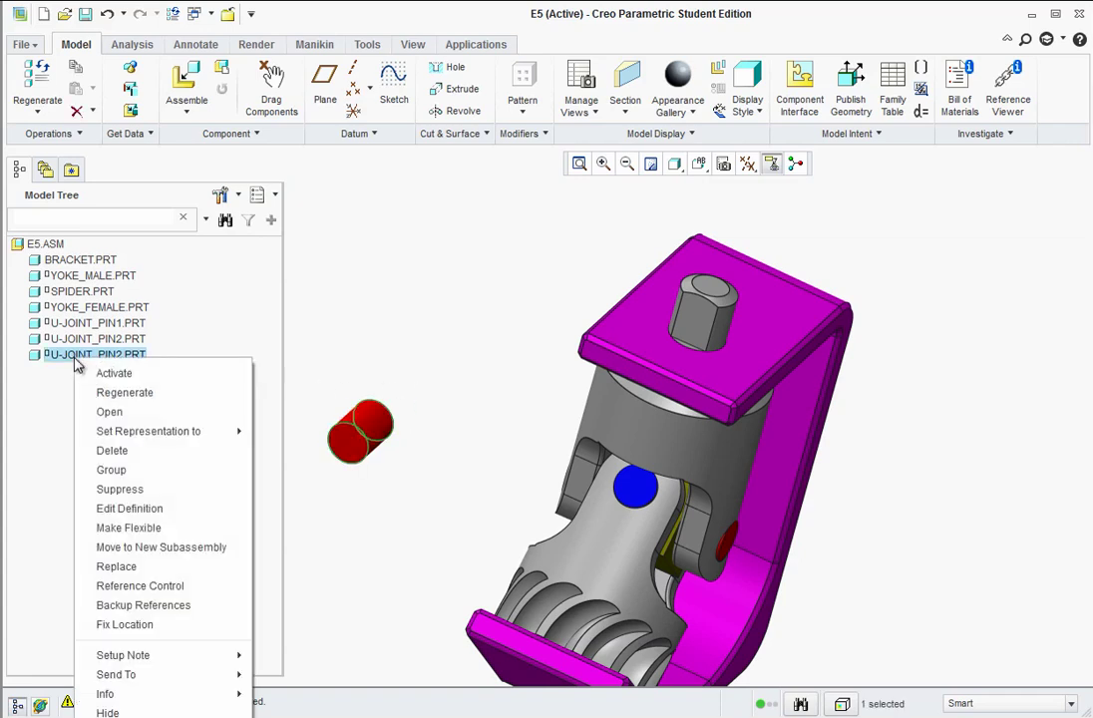
click(145, 510)
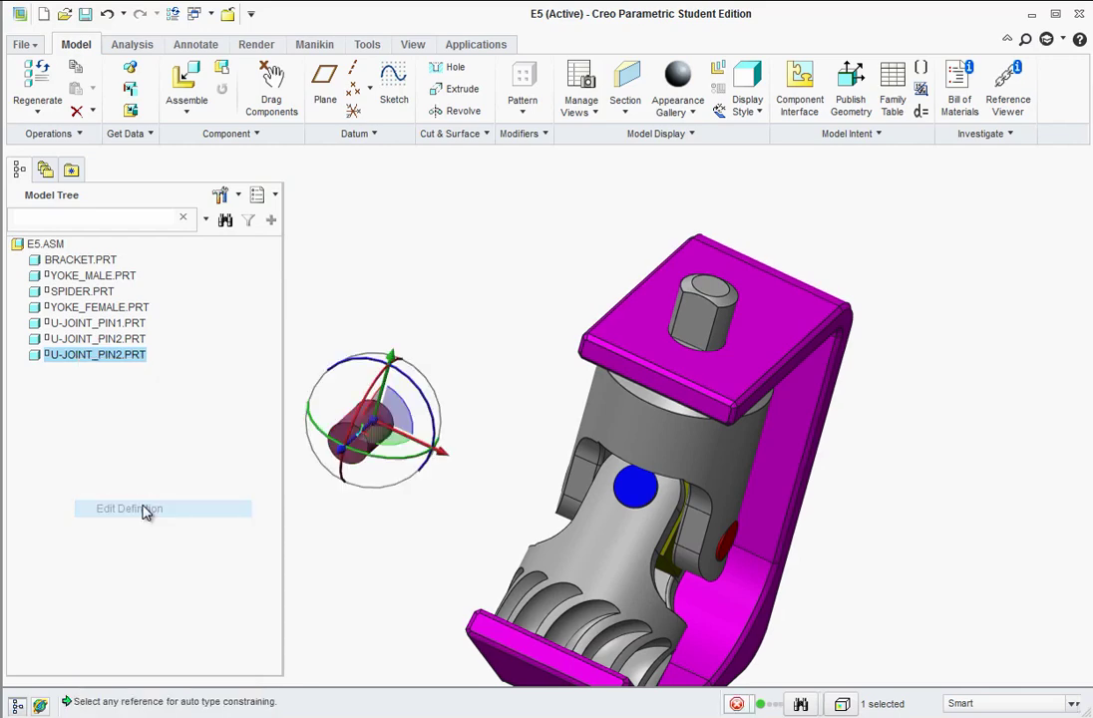
click(354, 421)
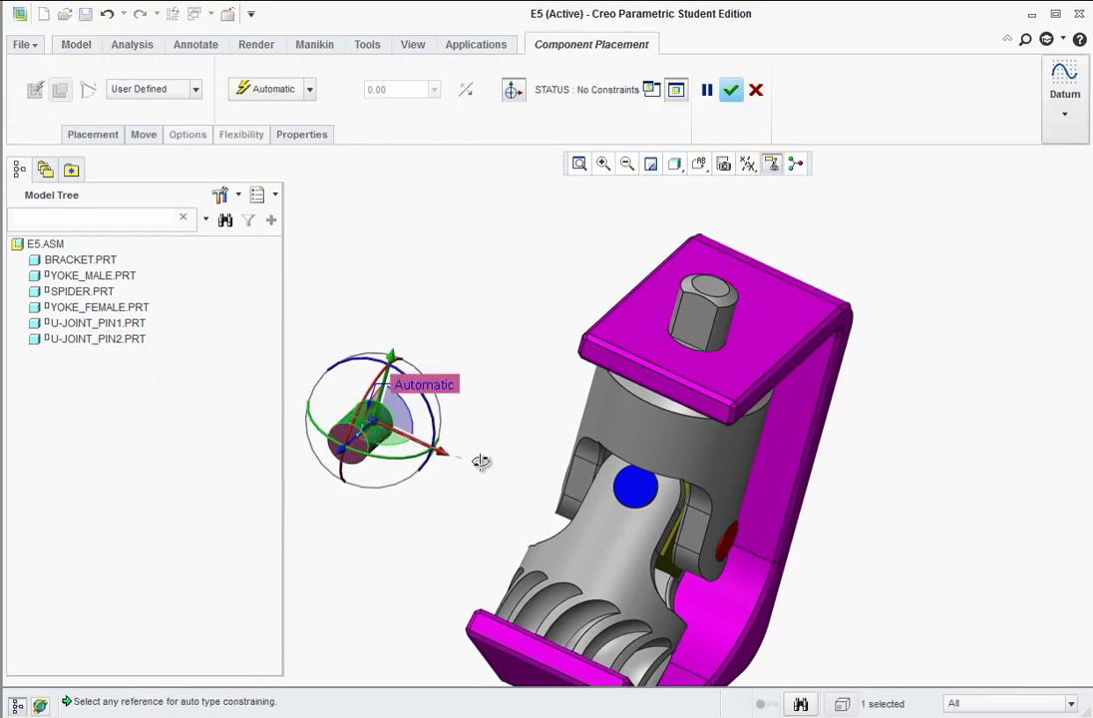
middle_drag(481, 464, 419, 429)
click(511, 446)
scroll(479, 466, down, 3)
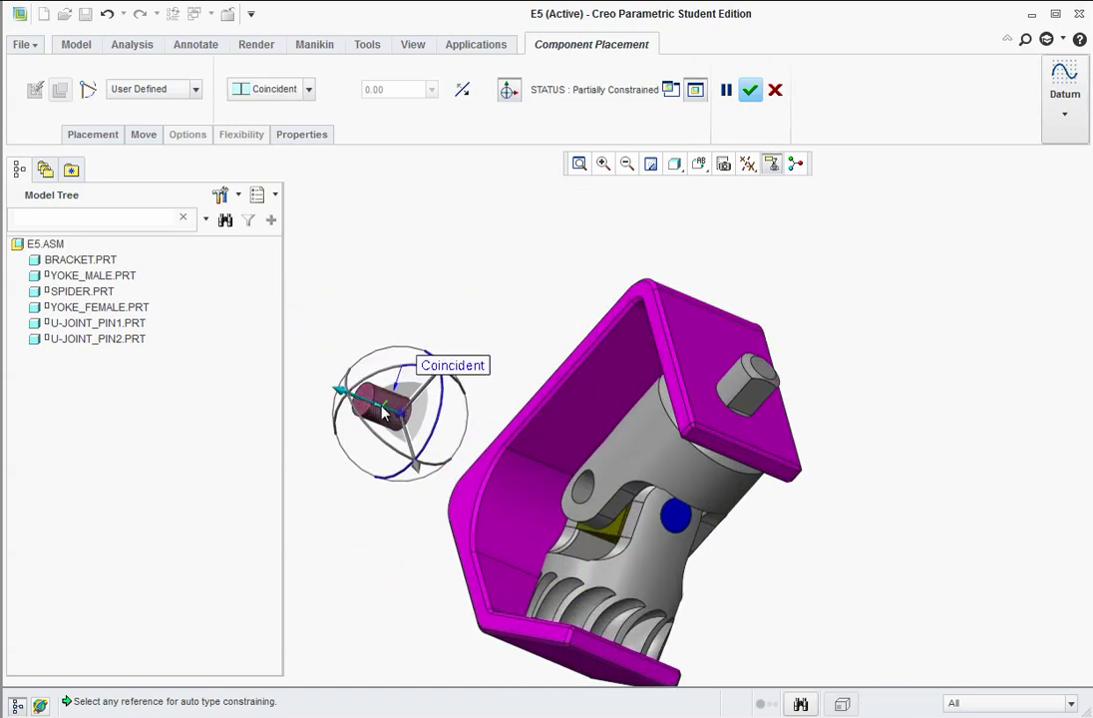
scroll(364, 389, up, 5)
Set the pin end face 0.35 from the spider face, replacing 3.33, and finish.
click(367, 391)
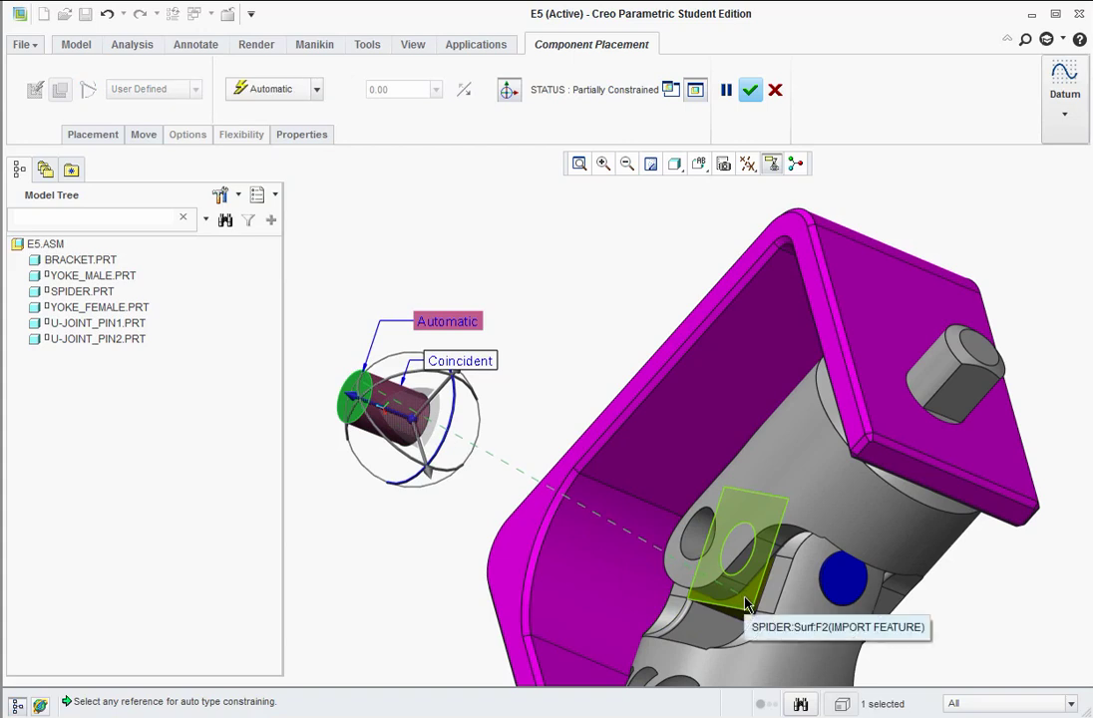
click(745, 598)
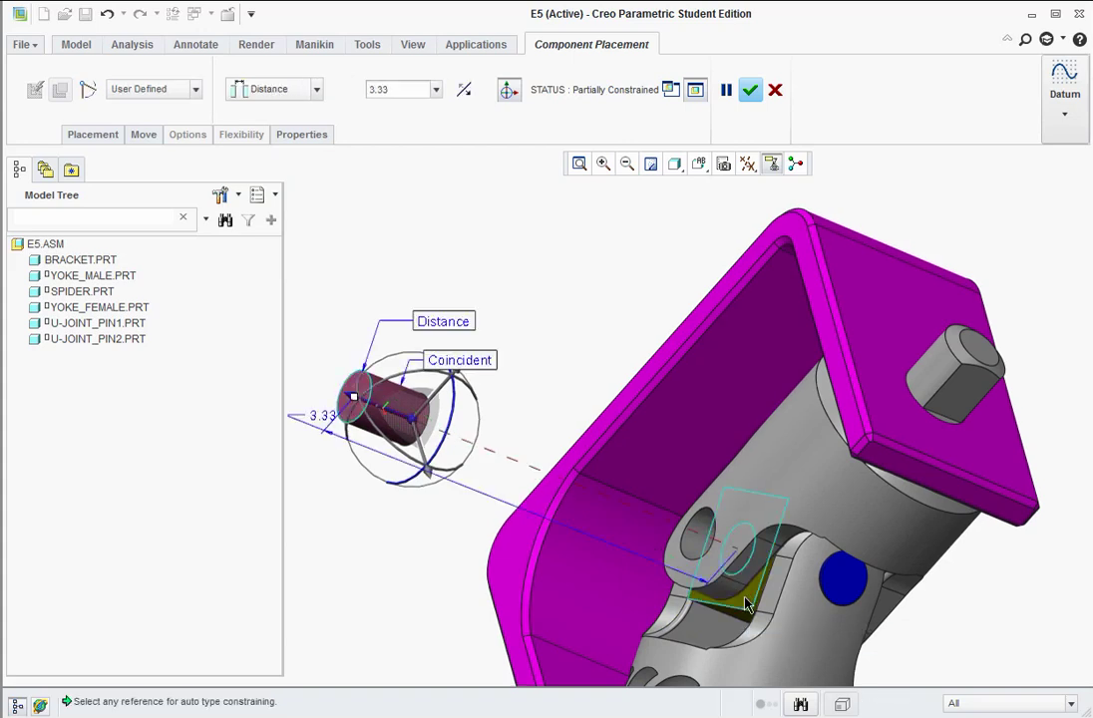
double_click(322, 418)
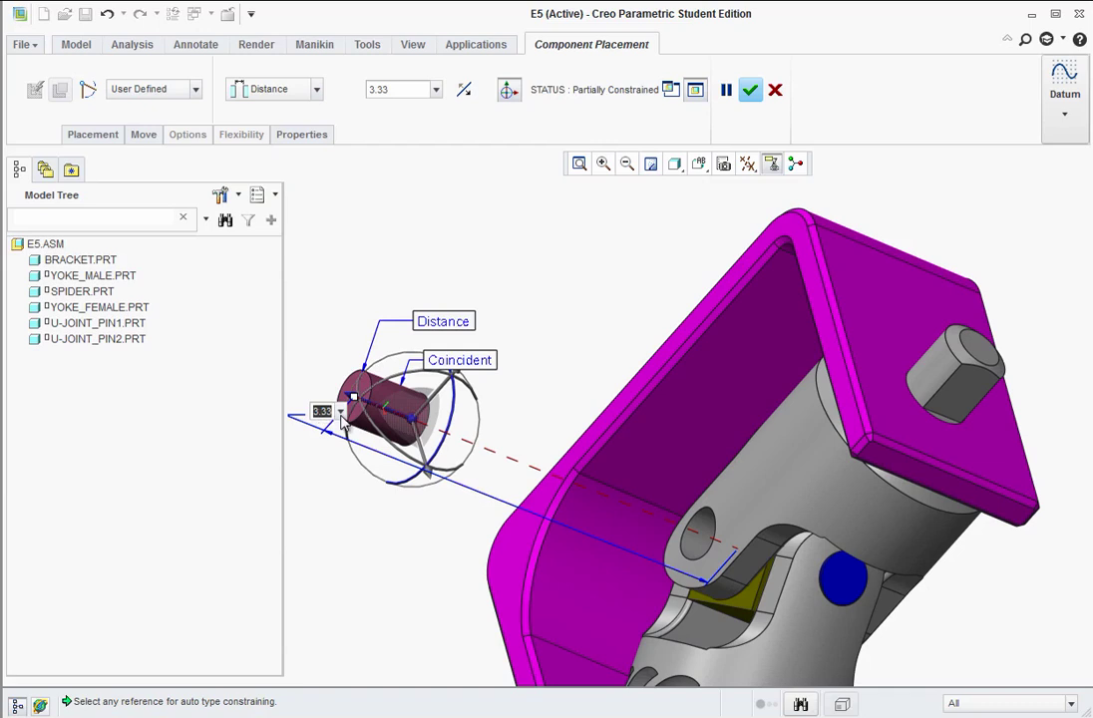
click(340, 412)
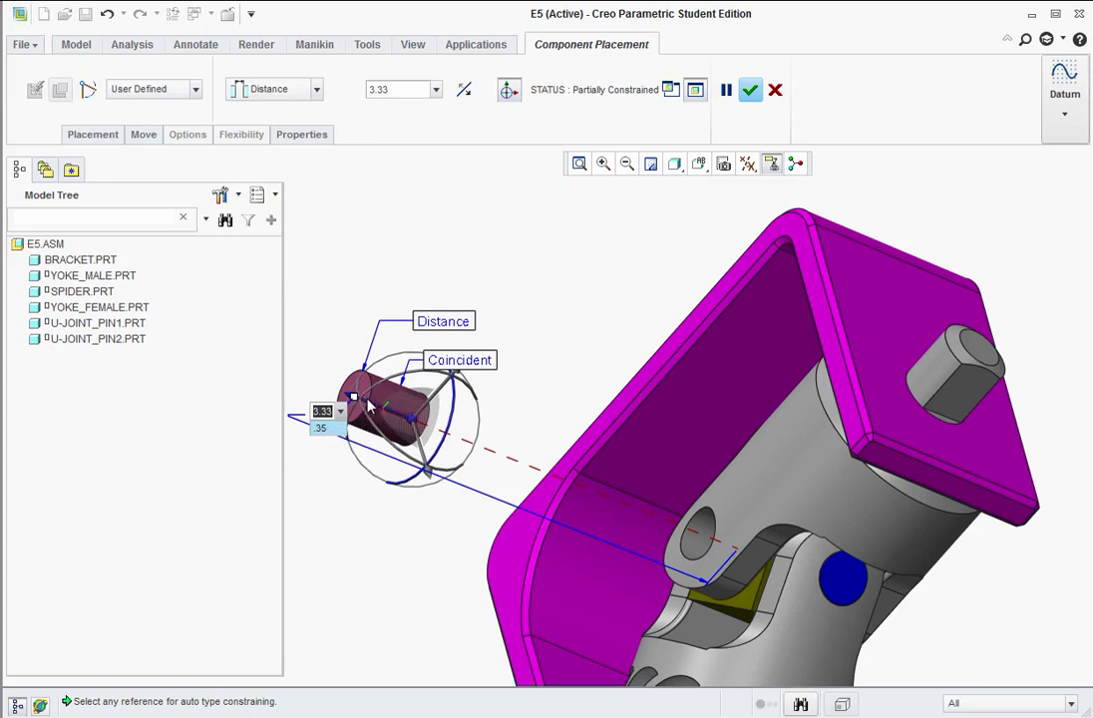
click(321, 427)
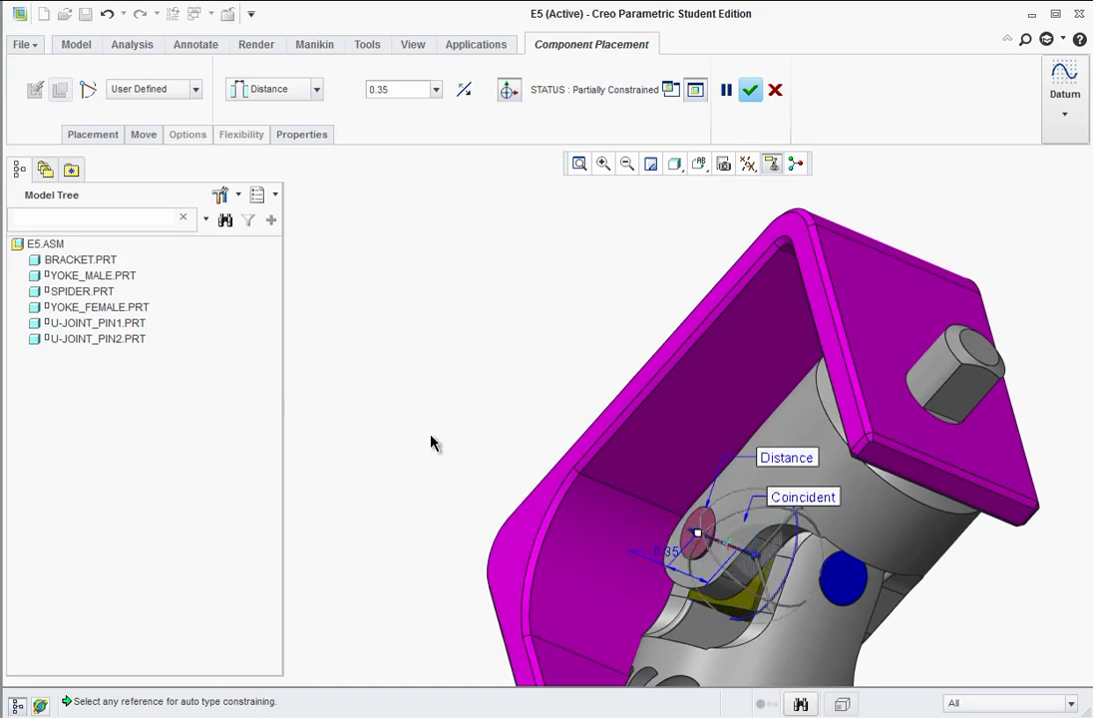
click(750, 91)
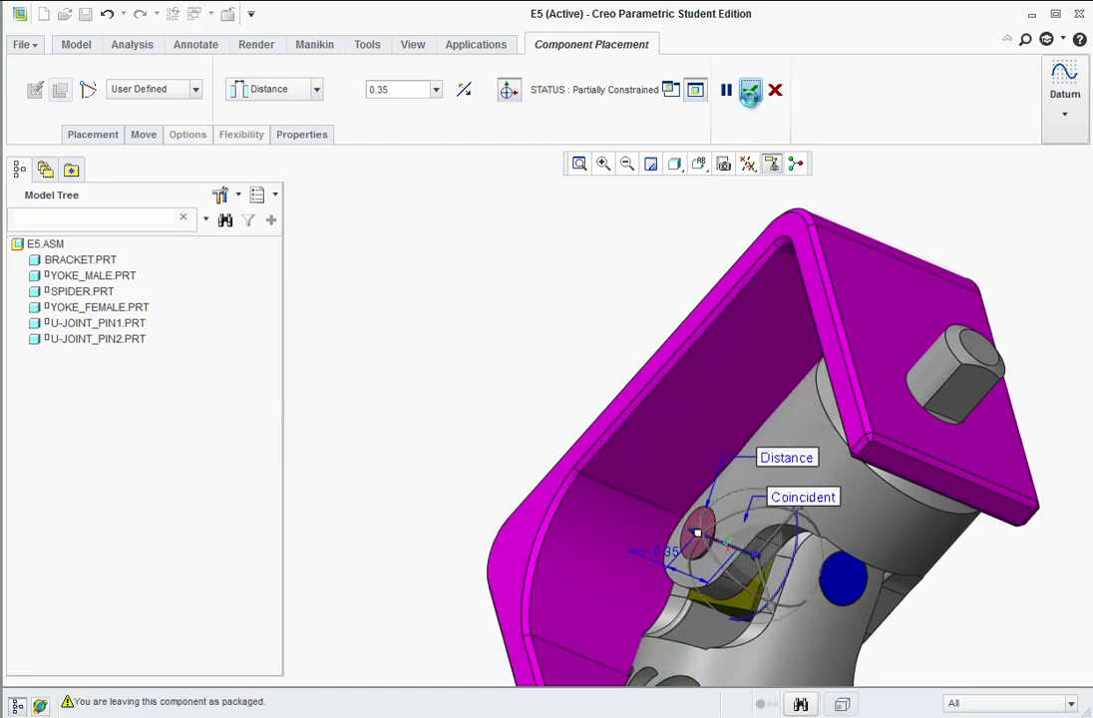
scroll(570, 408, down, 3)
middle_drag(570, 408, 710, 406)
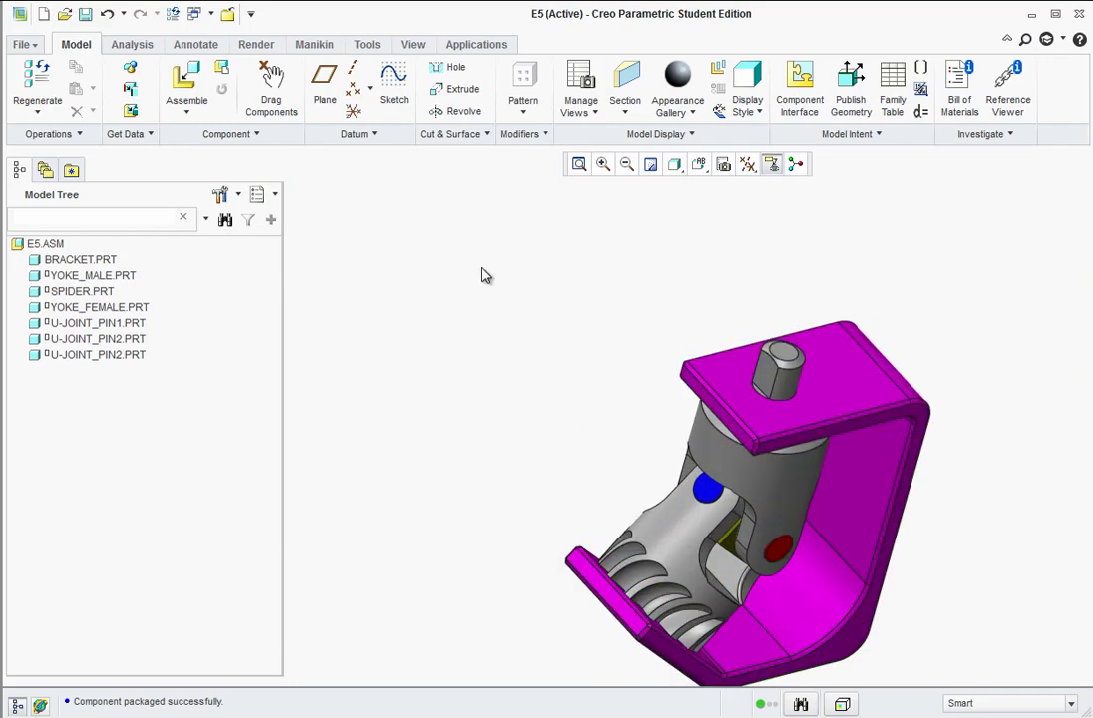
Assemble crank-assy.asm into E5.ASM.
click(190, 81)
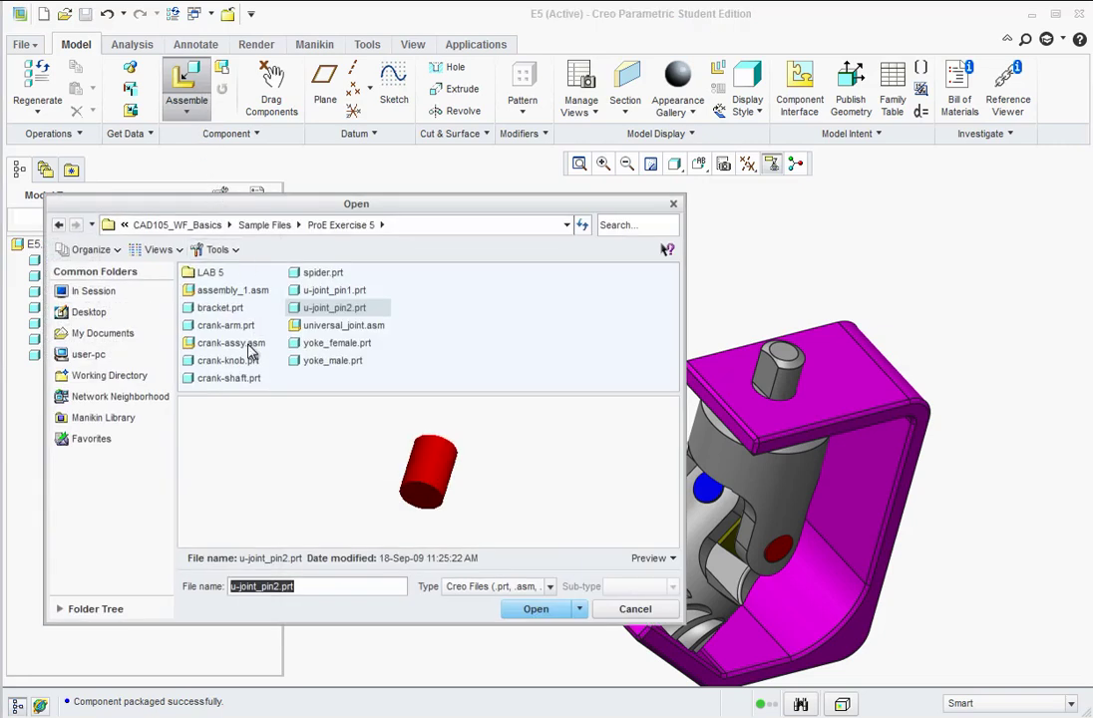
click(205, 345)
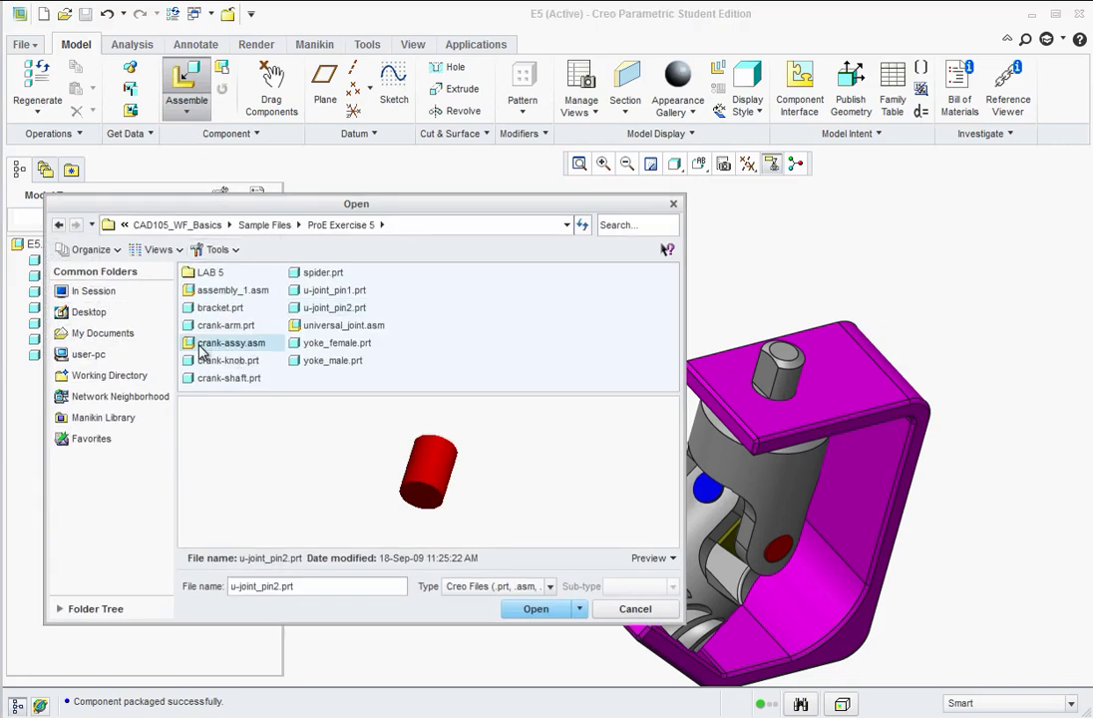
click(532, 614)
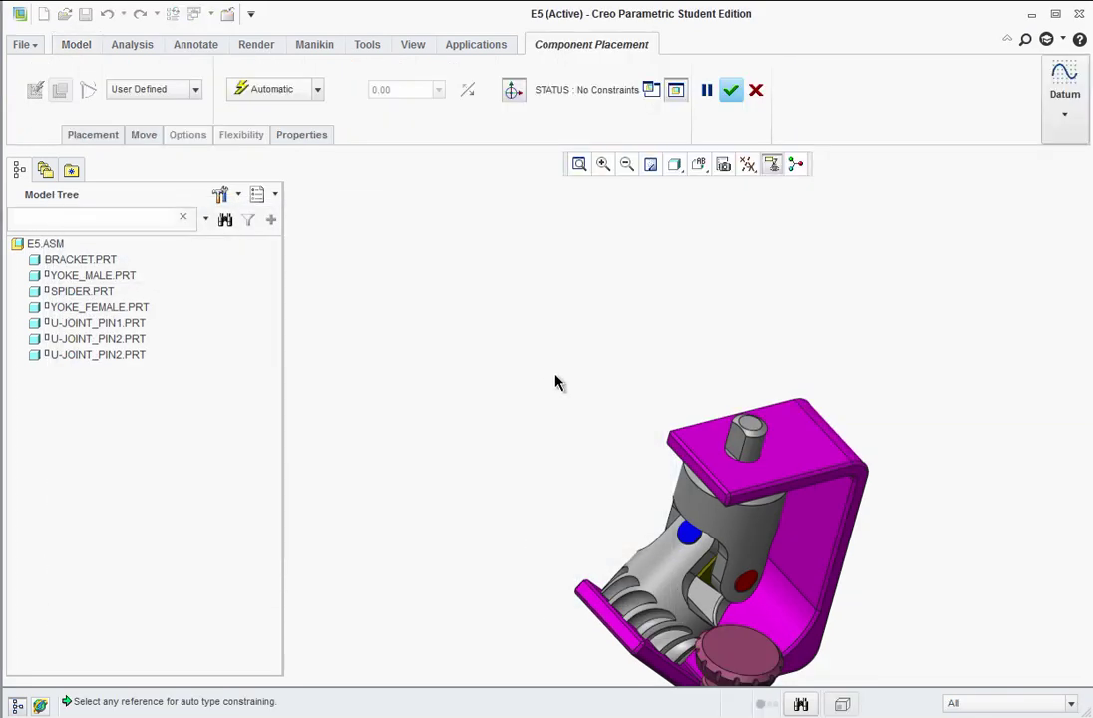
Drag the crank above the bracket post and pick its hub bore as a reference.
scroll(556, 383, down, 3)
middle_drag(617, 561, 639, 582)
scroll(666, 417, down, 1)
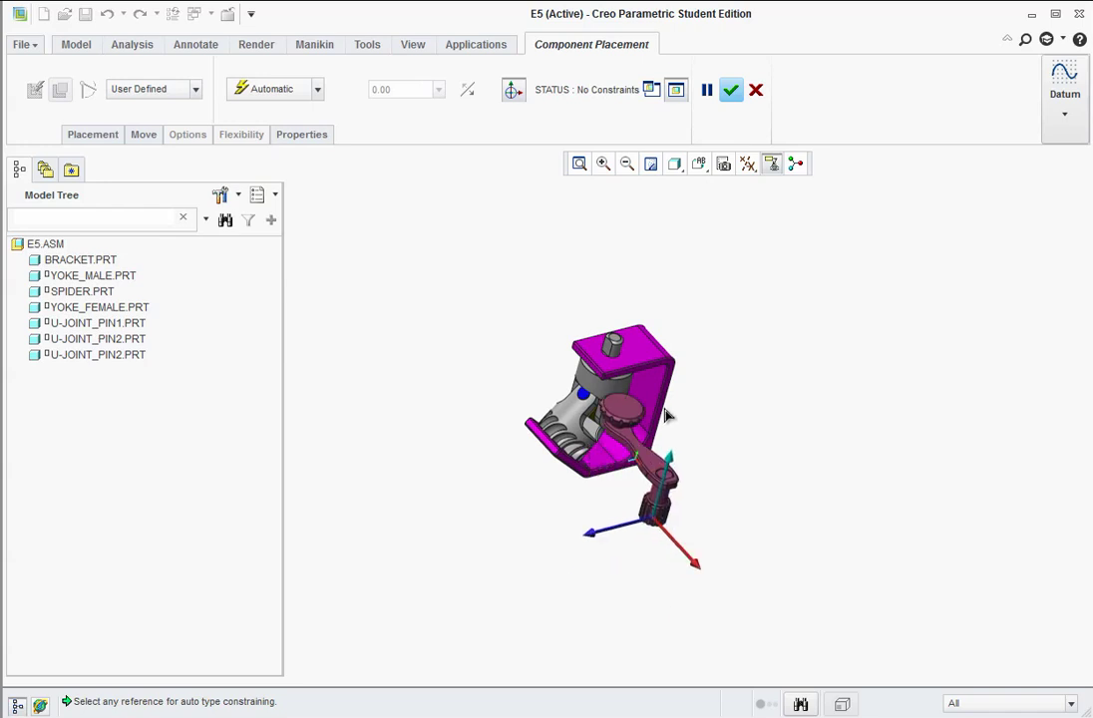
drag(667, 417, 529, 209)
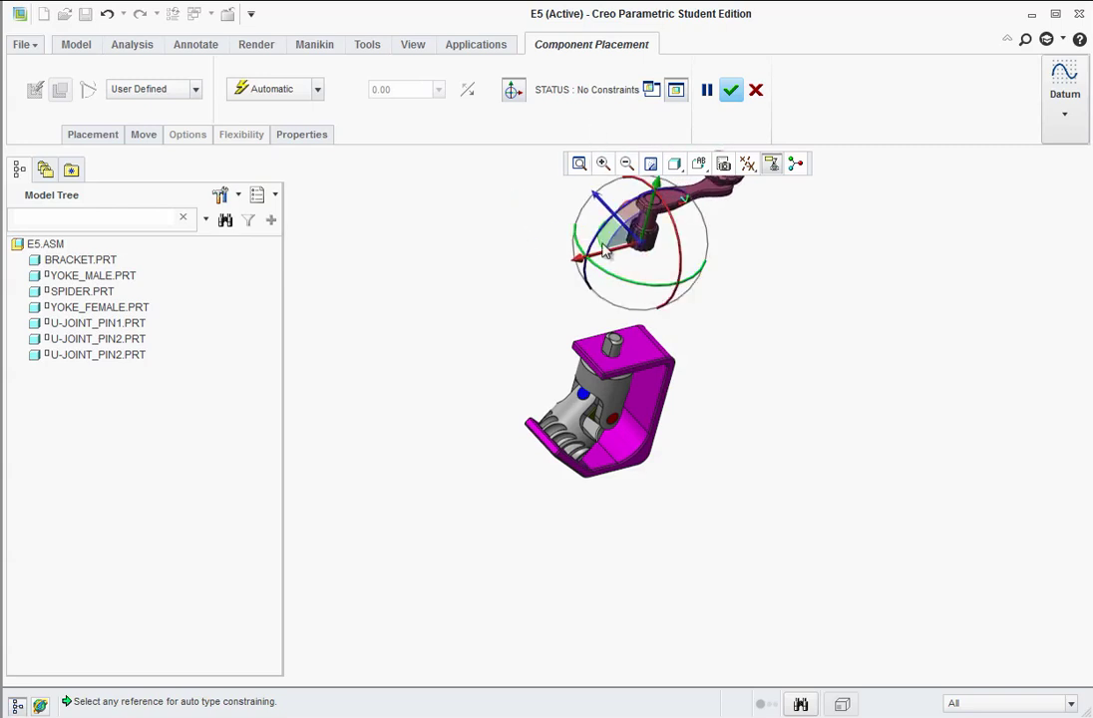
scroll(635, 298, up, 2)
scroll(635, 297, down, 4)
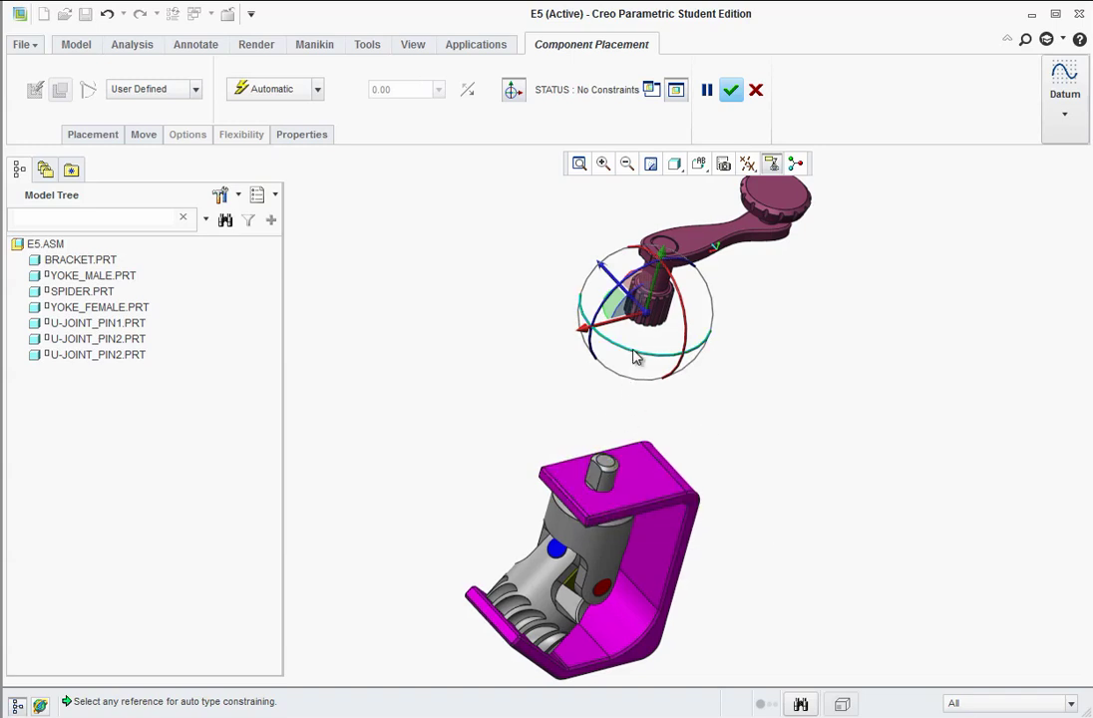
drag(622, 377, 590, 427)
scroll(599, 426, up, 2)
scroll(598, 426, up, 1)
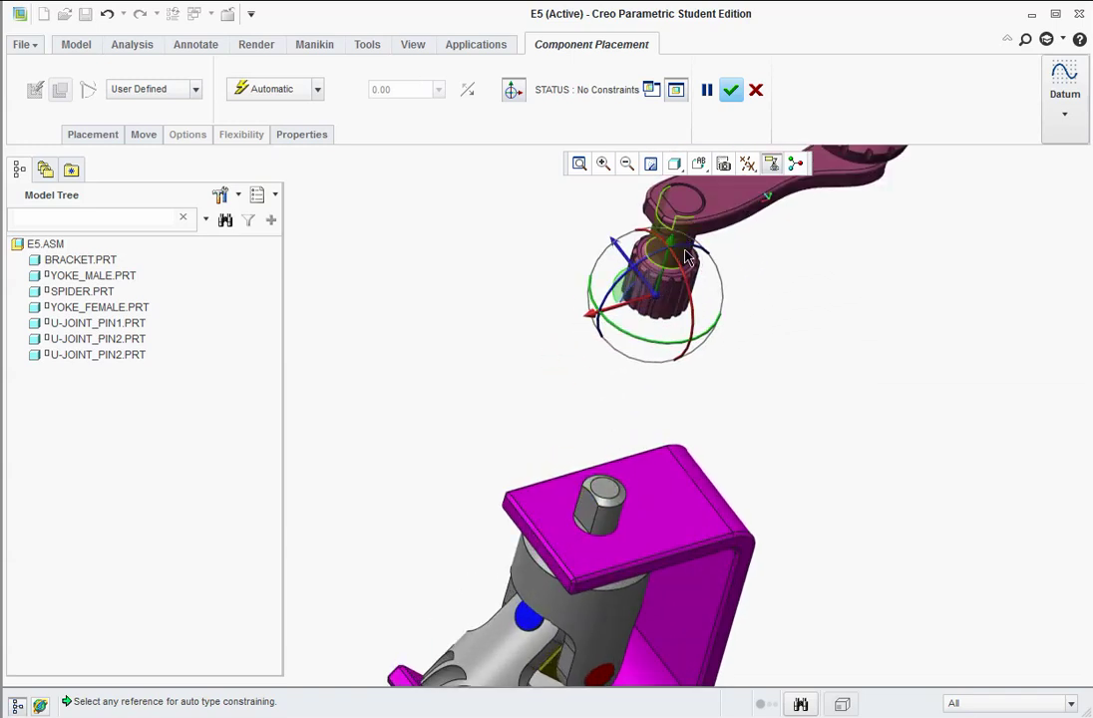
middle_drag(685, 257, 686, 233)
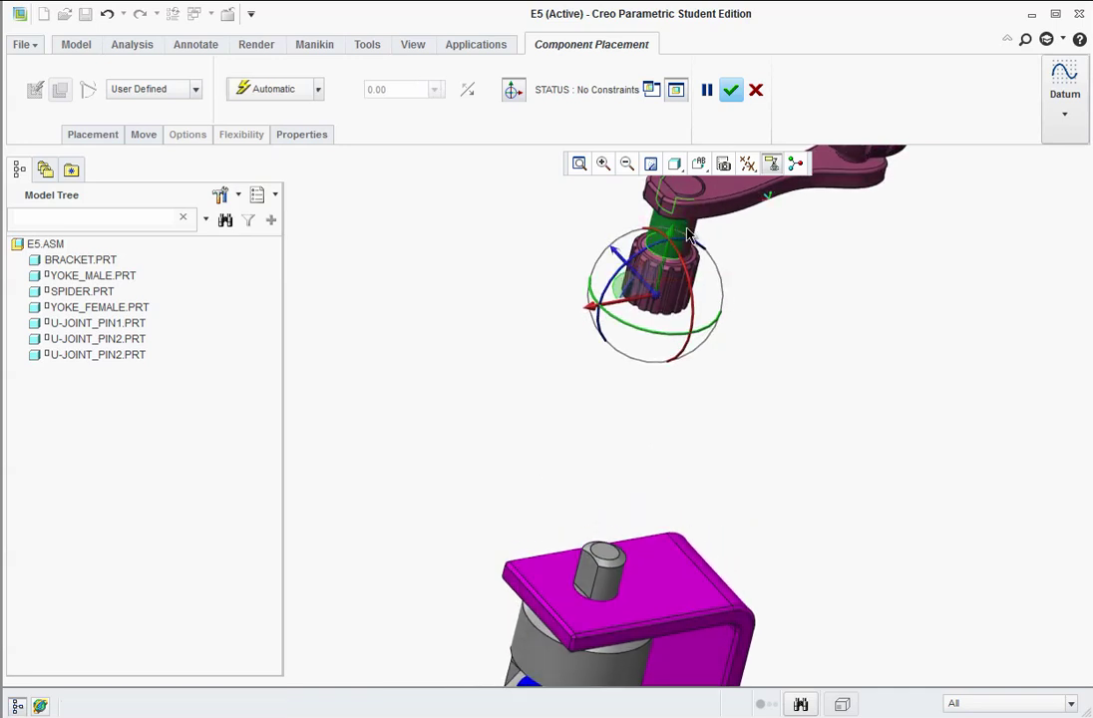
click(686, 233)
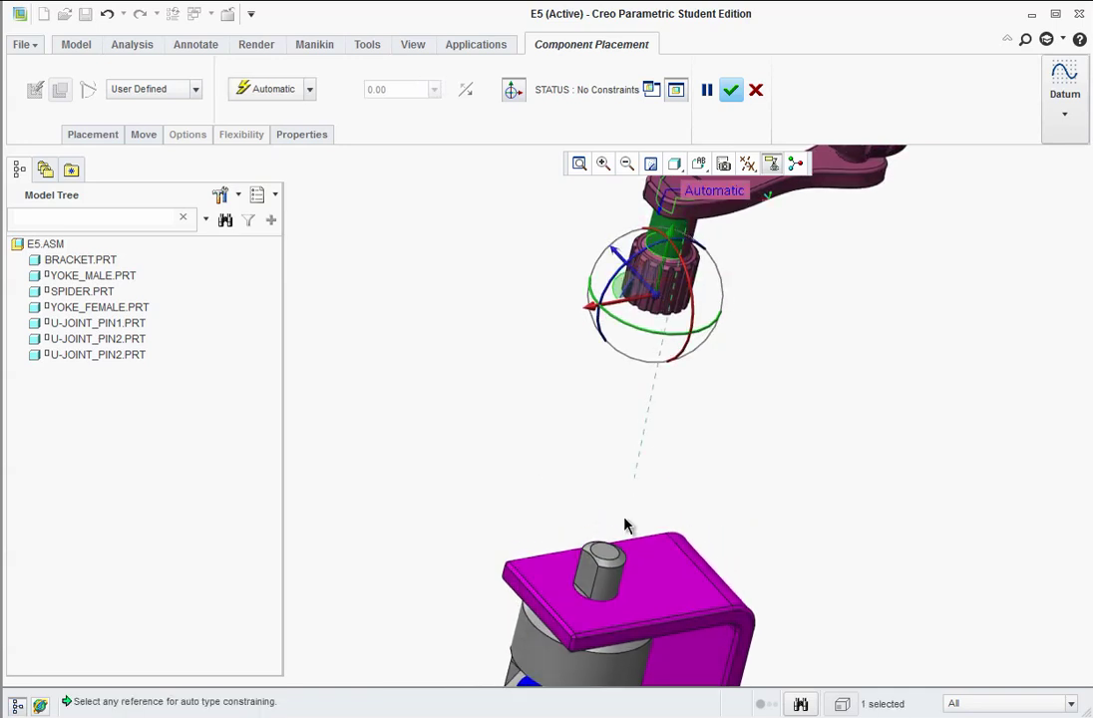
Make the crank hub bore coincident with the bracket's top pin.
click(612, 588)
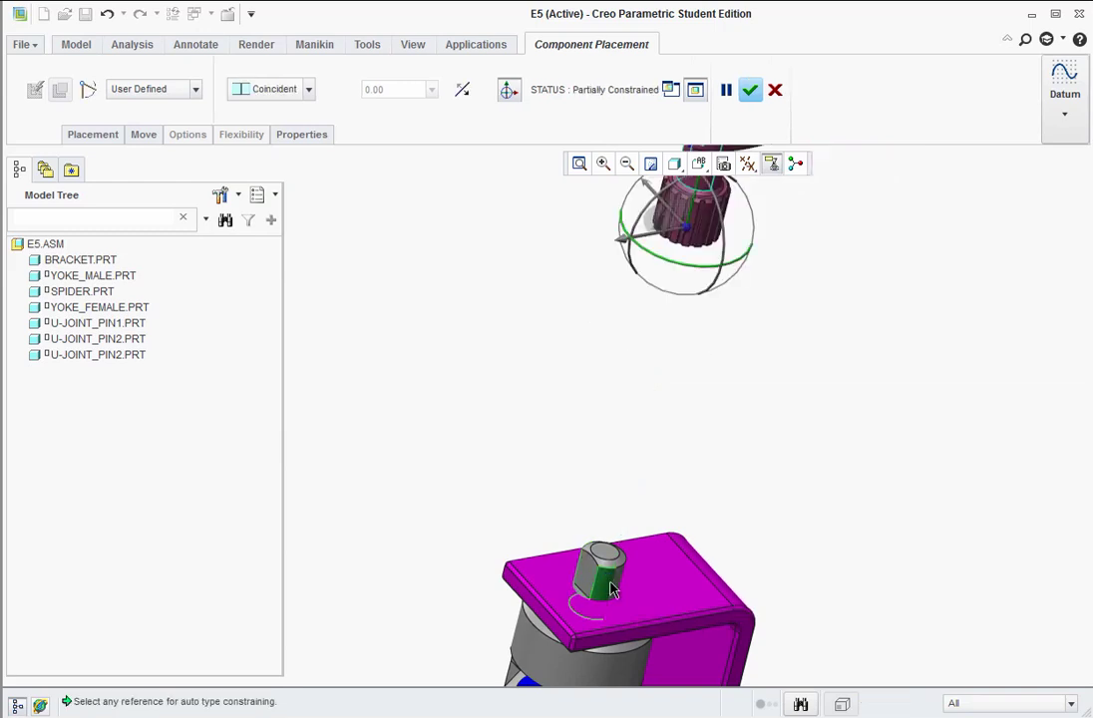
middle_drag(871, 373, 866, 387)
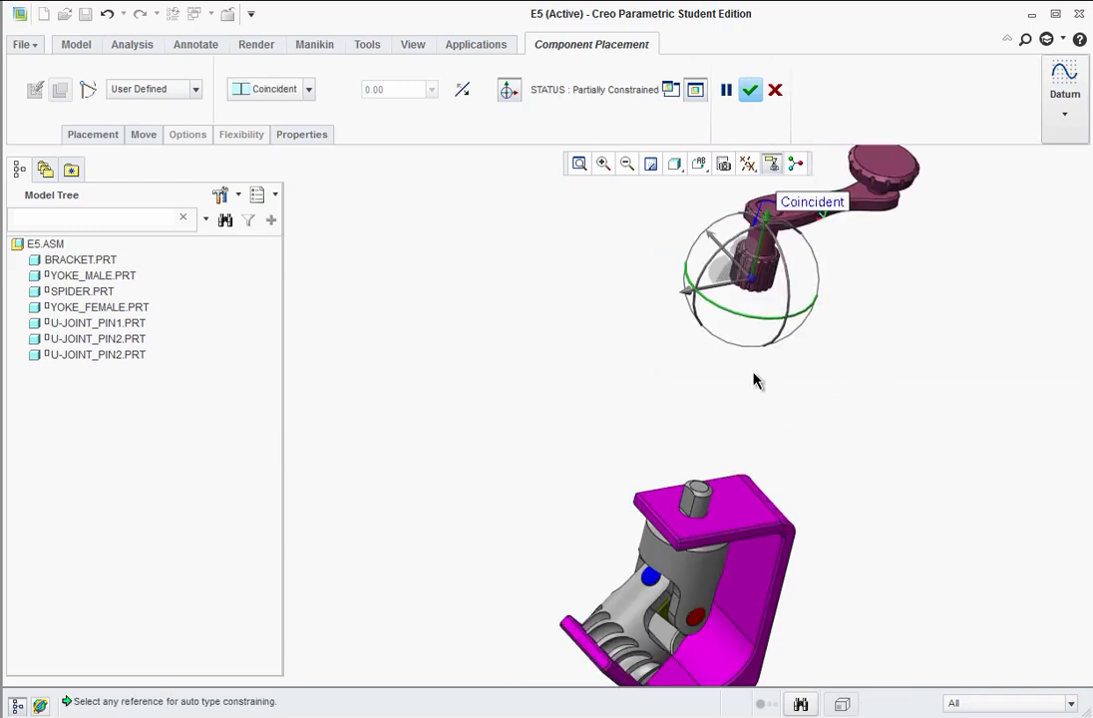
middle_drag(755, 380, 614, 546)
scroll(599, 584, up, 5)
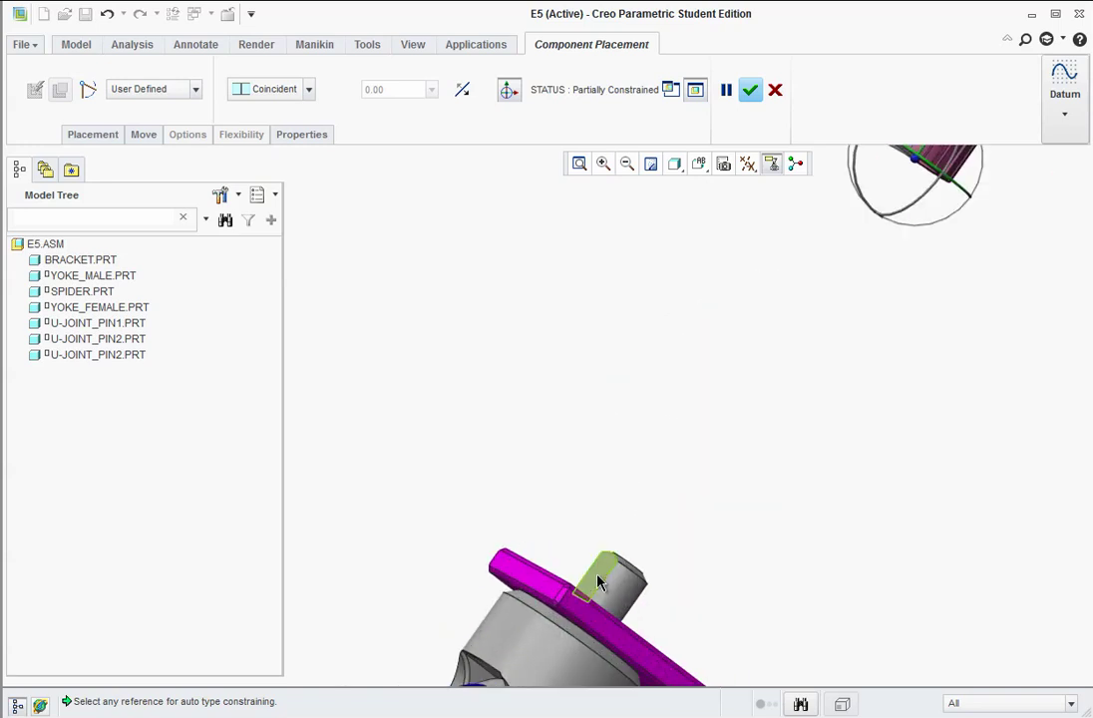
click(599, 583)
middle_drag(761, 542, 791, 467)
scroll(957, 449, up, 6)
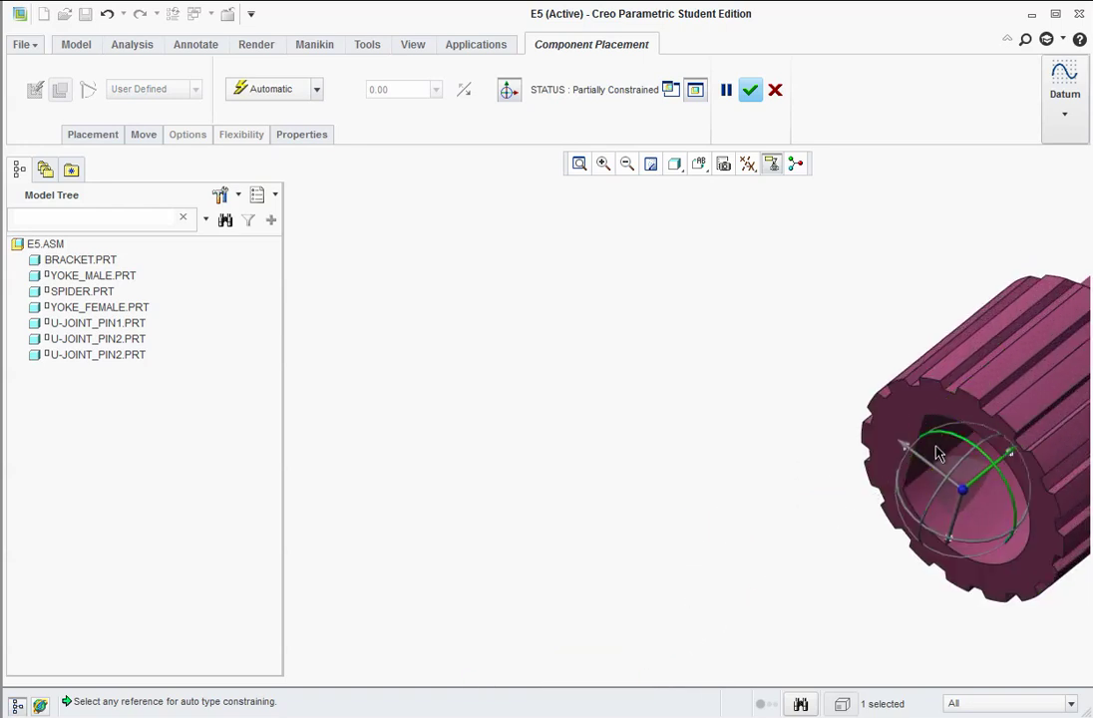
click(937, 455)
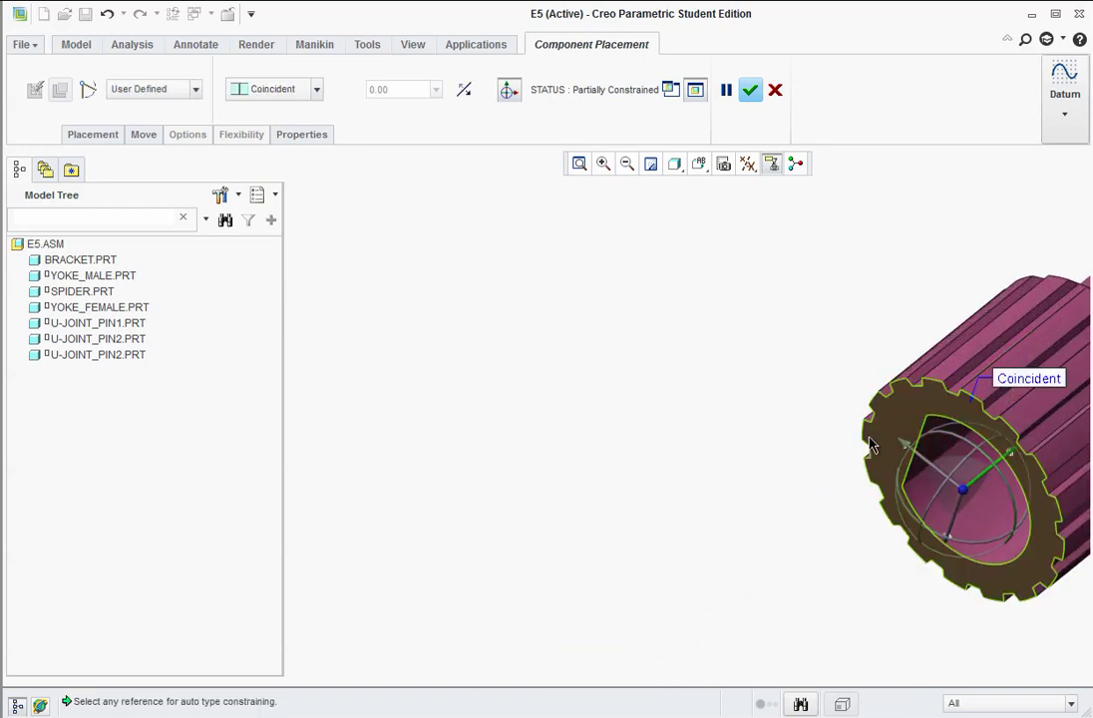
Add a 0.04 Distance from the hub's end edge to the bracket face and finish placement.
scroll(898, 464, down, 5)
mouse_move(830, 479)
middle_down()
mouse_move(803, 556)
mouse_move(840, 496)
middle_up()
scroll(839, 496, up, 5)
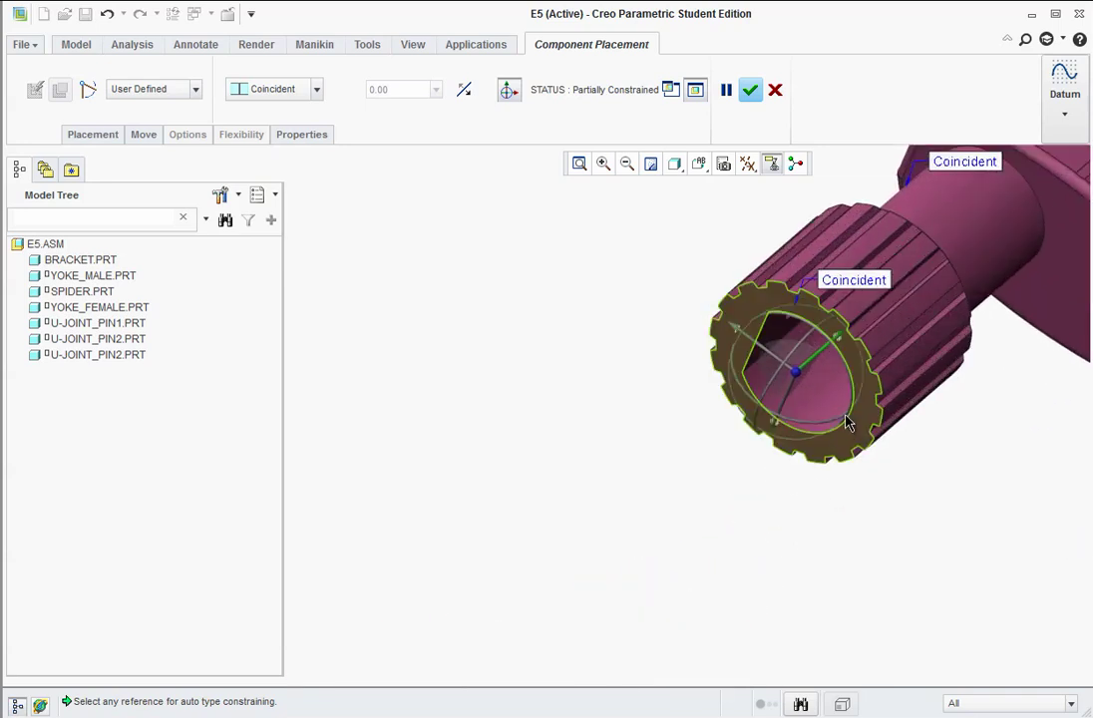
click(855, 431)
scroll(792, 478, down, 6)
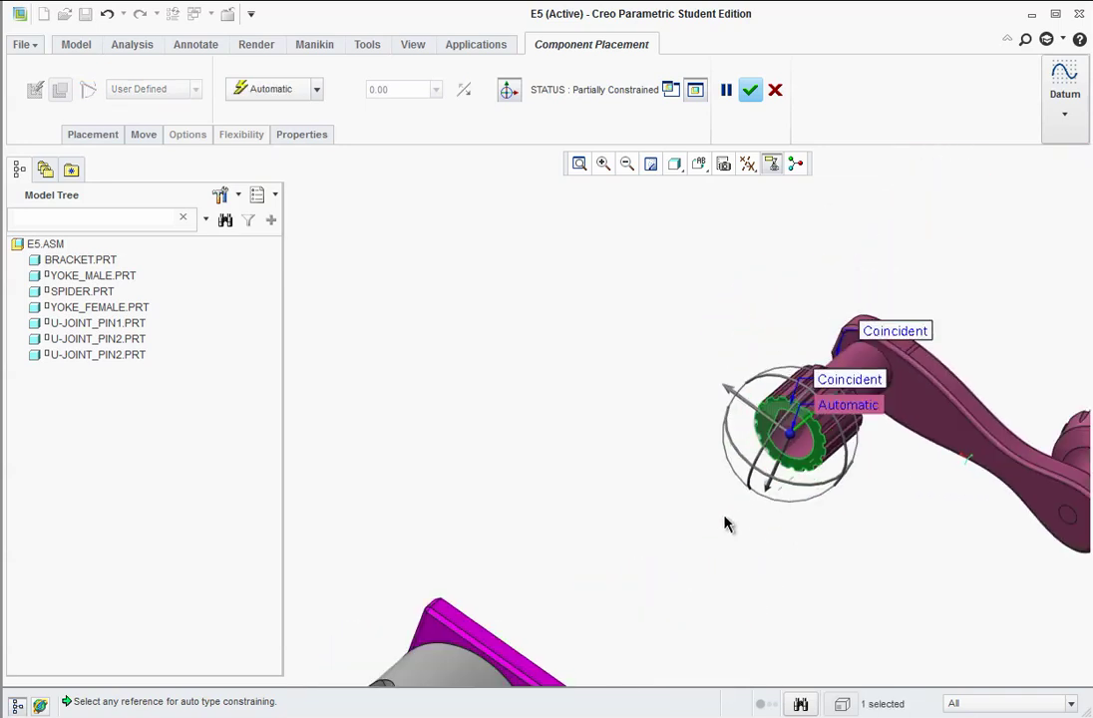
middle_drag(659, 569, 650, 641)
click(650, 641)
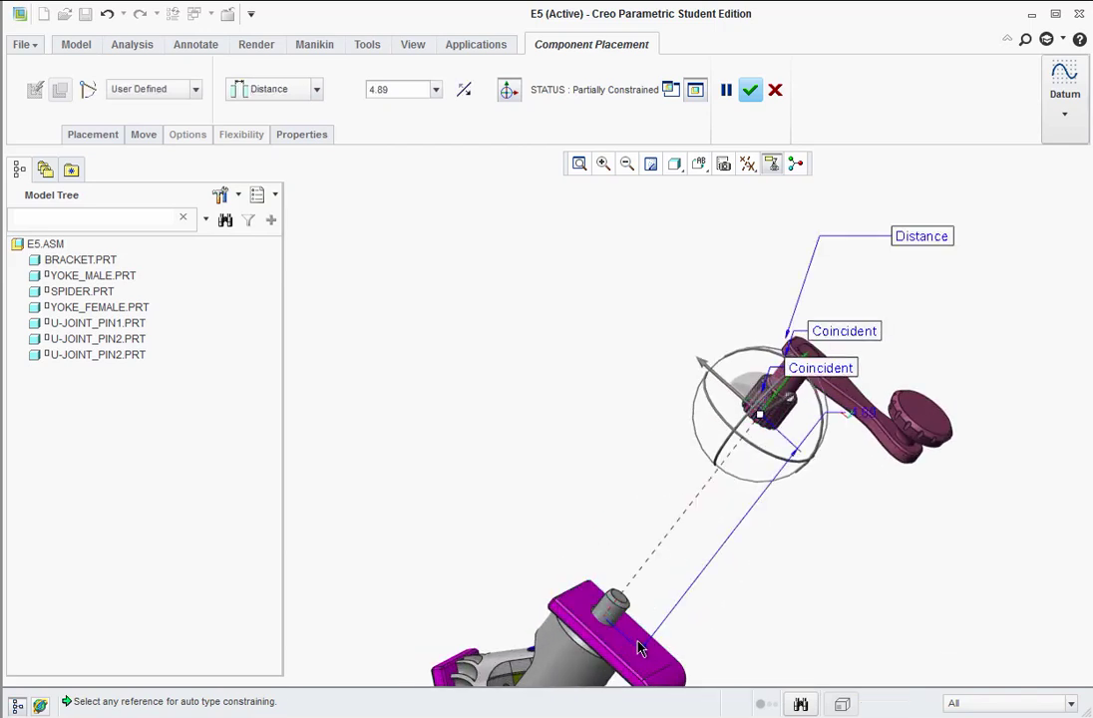
double_click(864, 415)
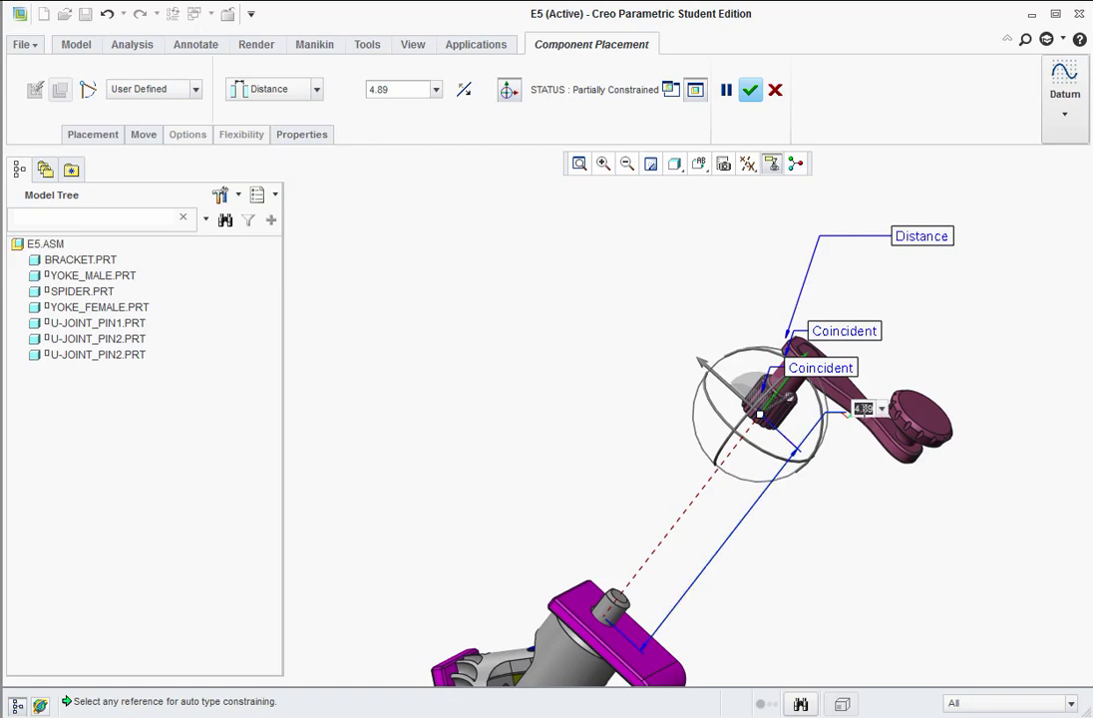
key(BackSpace)
text(0.04)
key(Return)
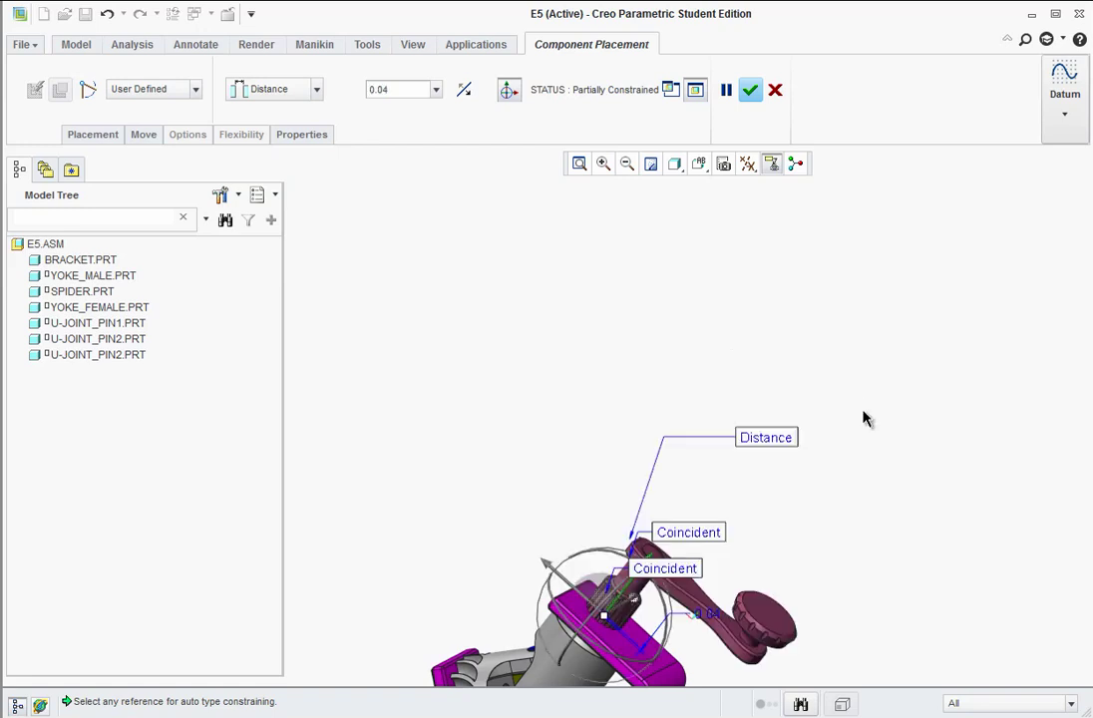
click(750, 90)
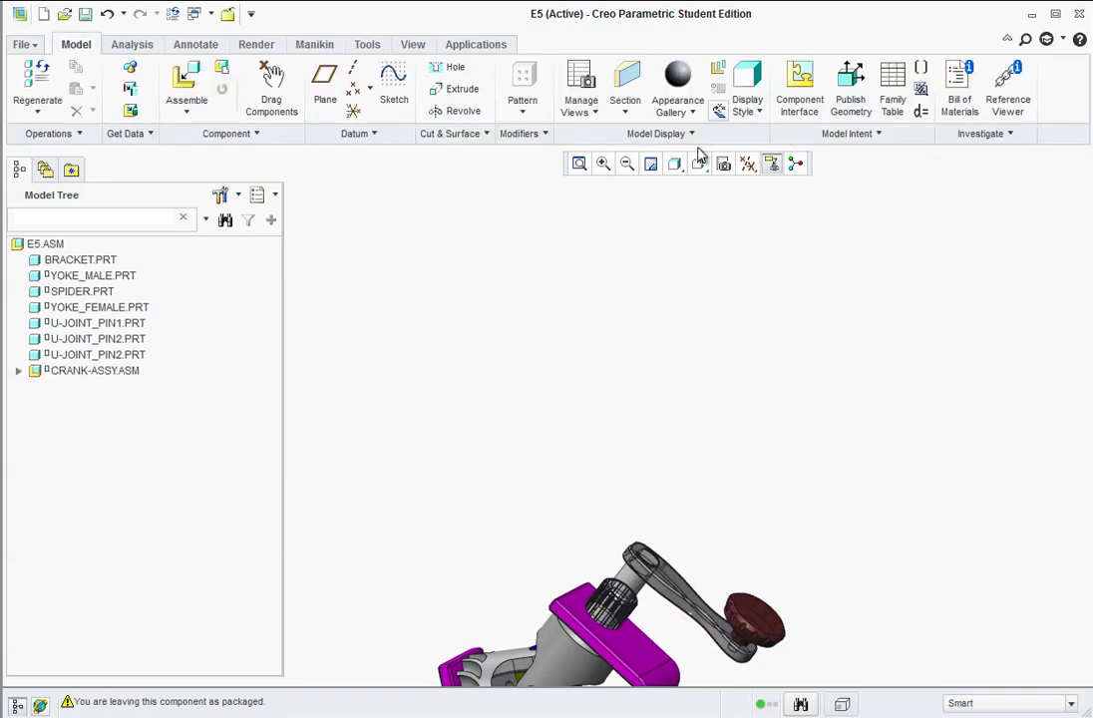
Reorient the assembly to the Standard Orientation saved view.
middle_drag(570, 407, 564, 588)
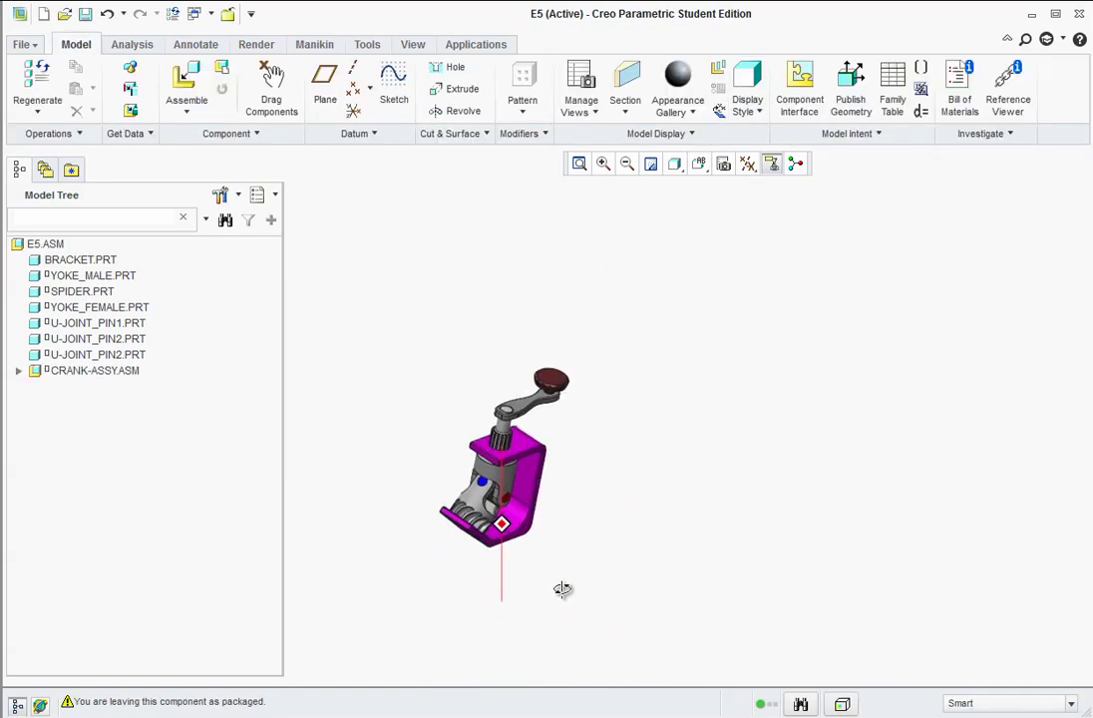
click(699, 163)
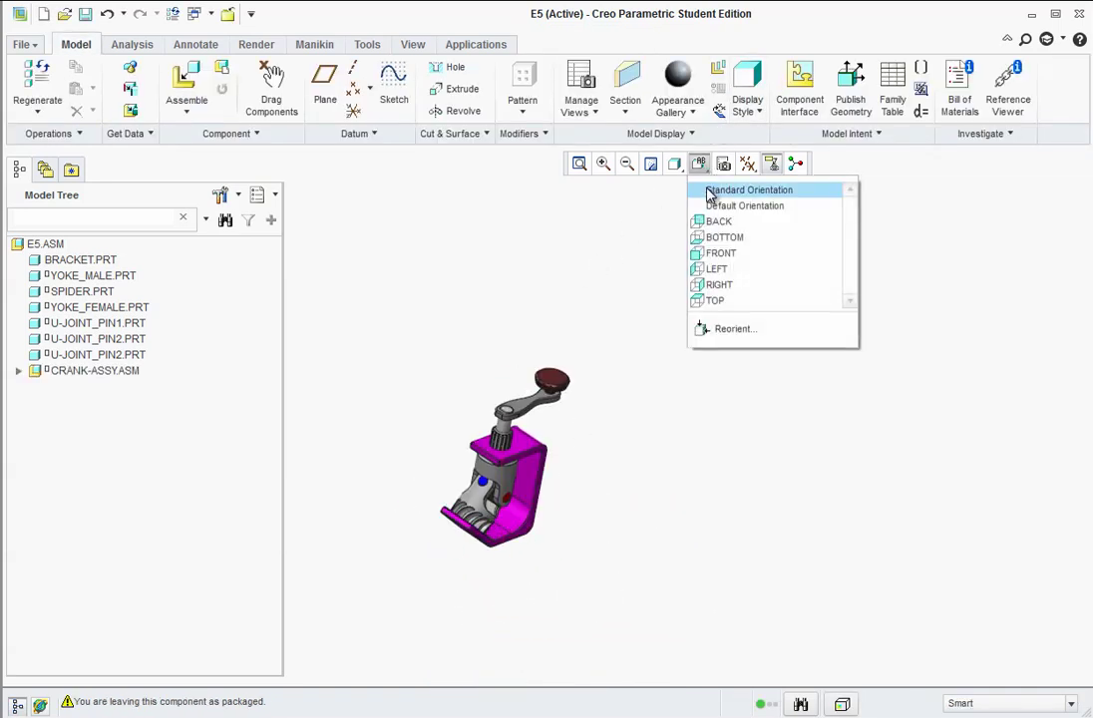
click(709, 192)
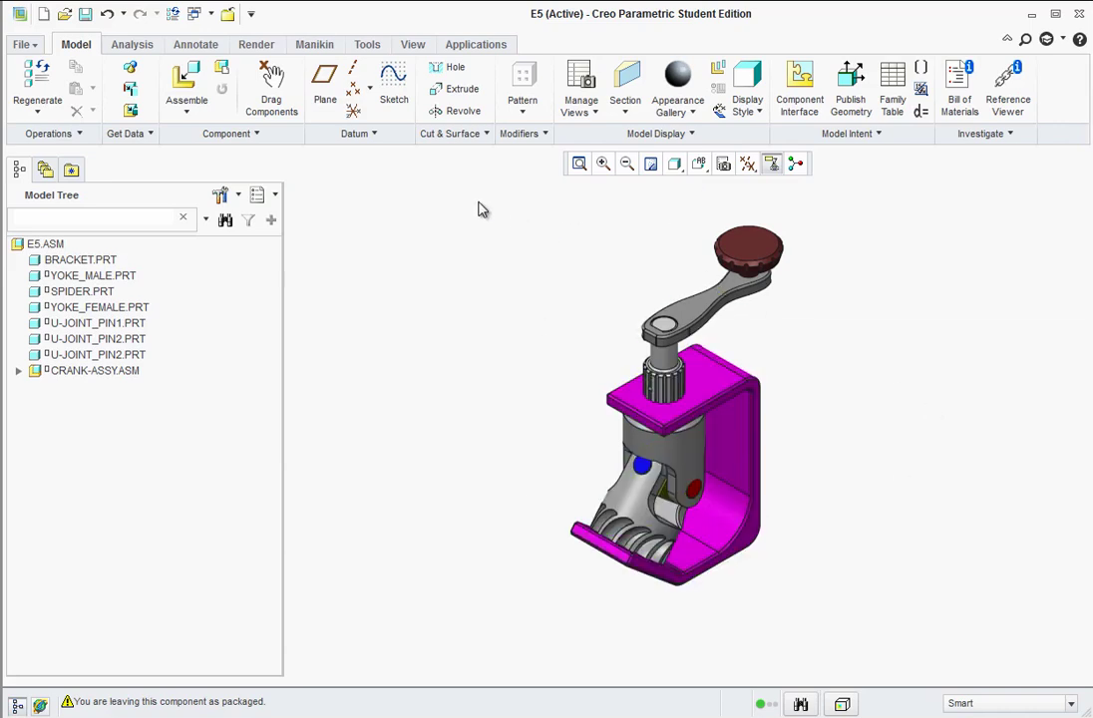
Swing the crank knob with Drag Components, then cancel to restore its pose.
click(271, 80)
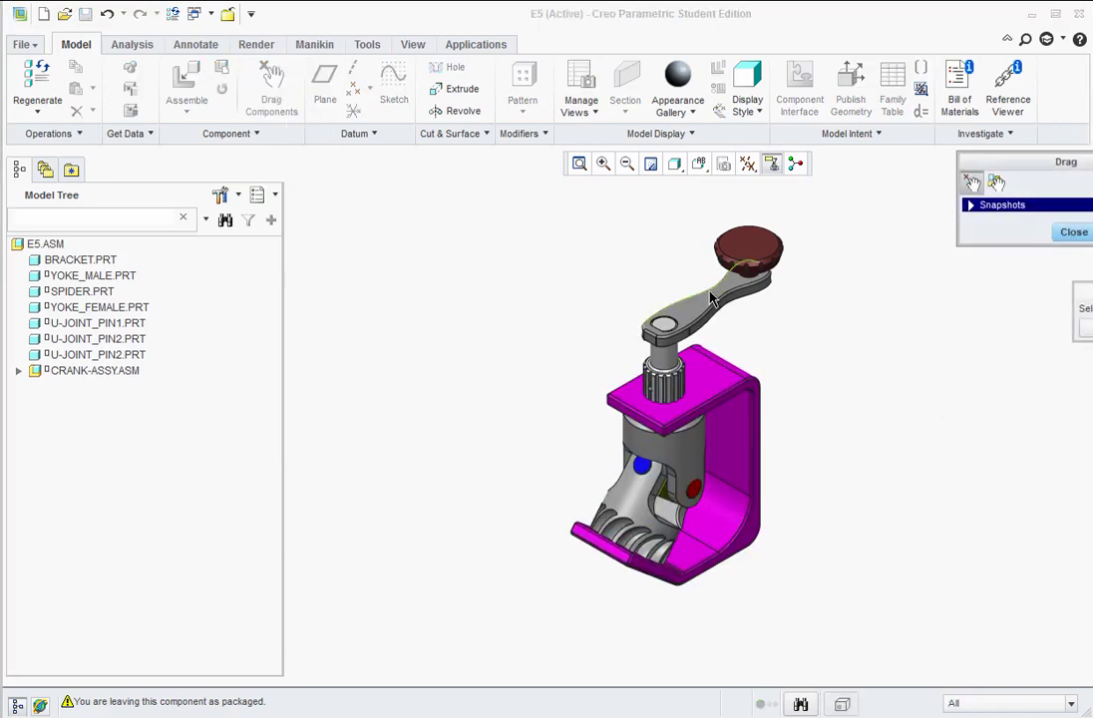
click(754, 251)
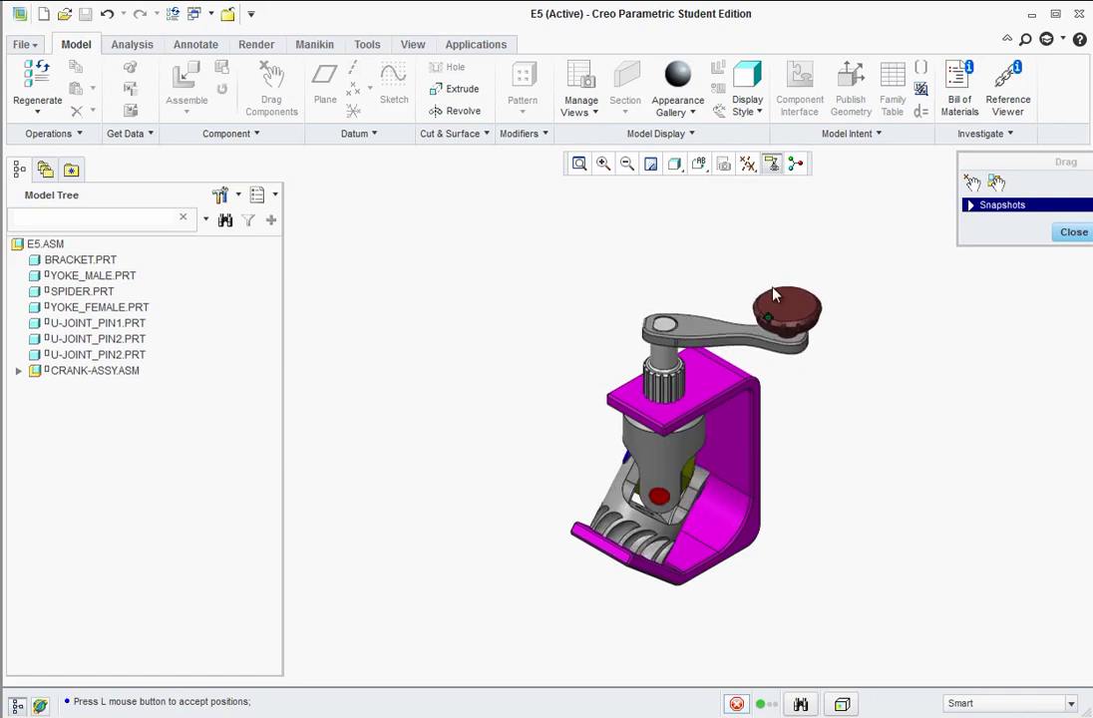
middle_click(781, 305)
middle_click(788, 324)
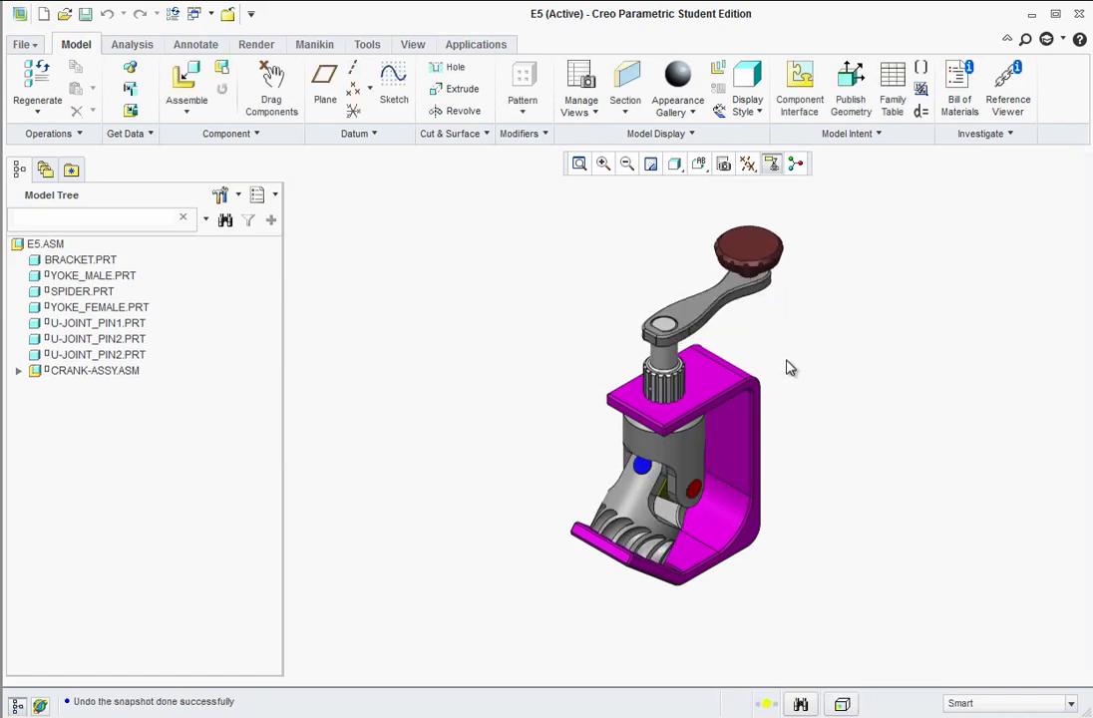
Select YOKE_MALE.PRT and open its Edit Definition from the Model Tree.
right_click(696, 495)
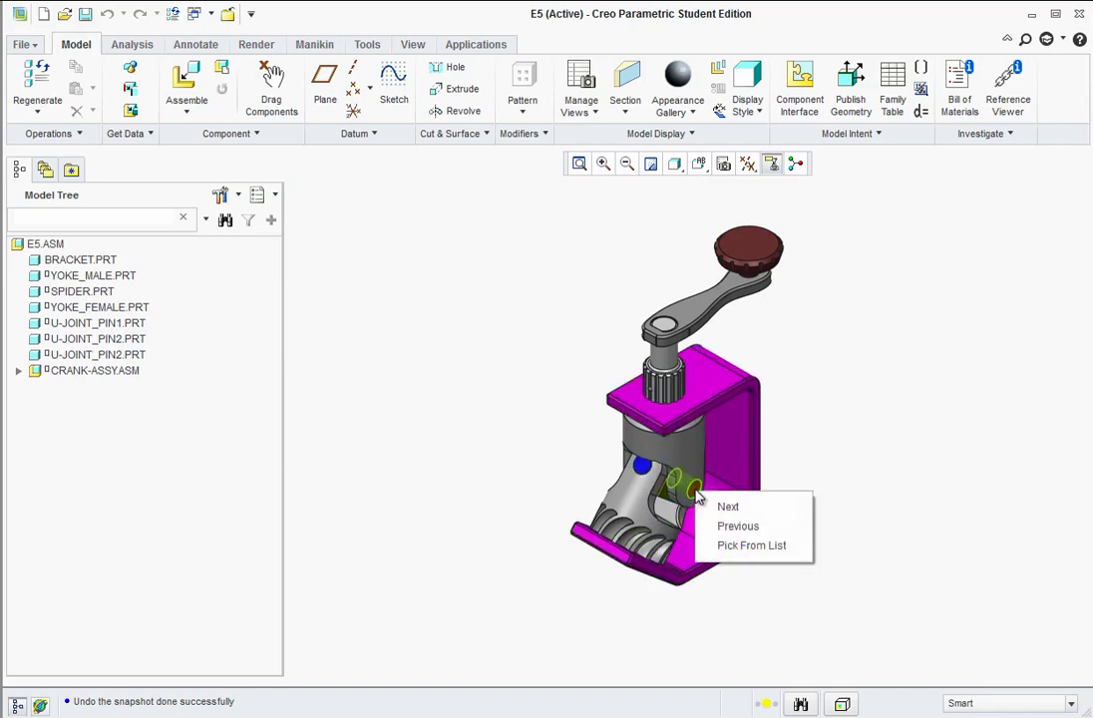
key(Escape)
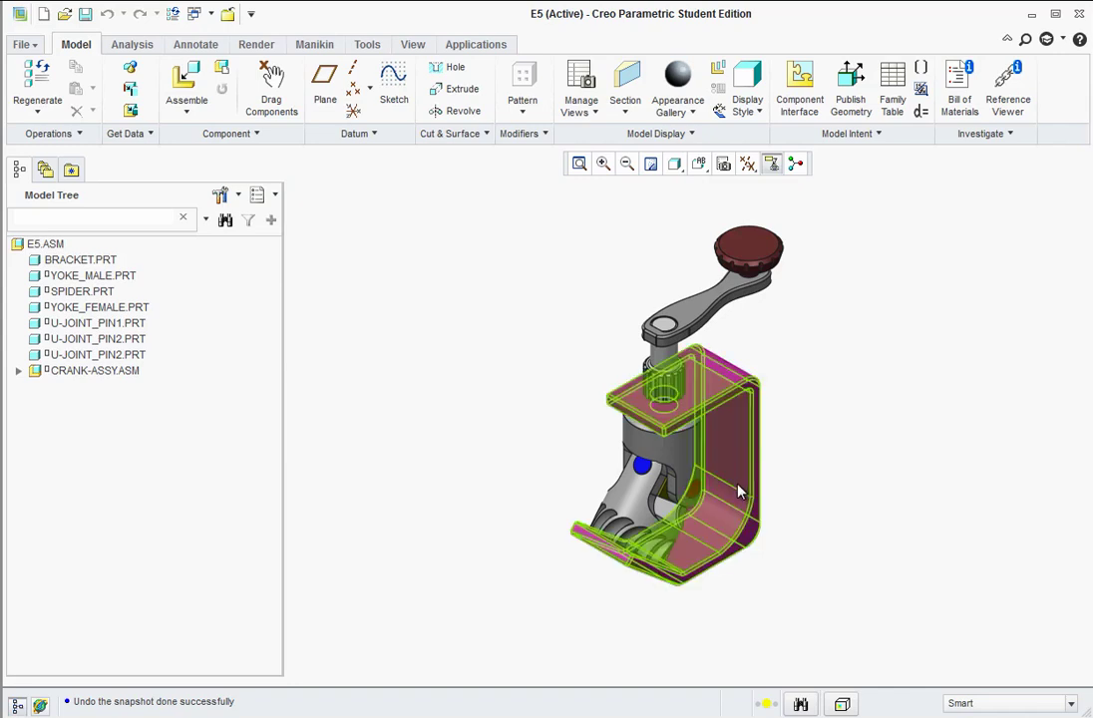
click(690, 491)
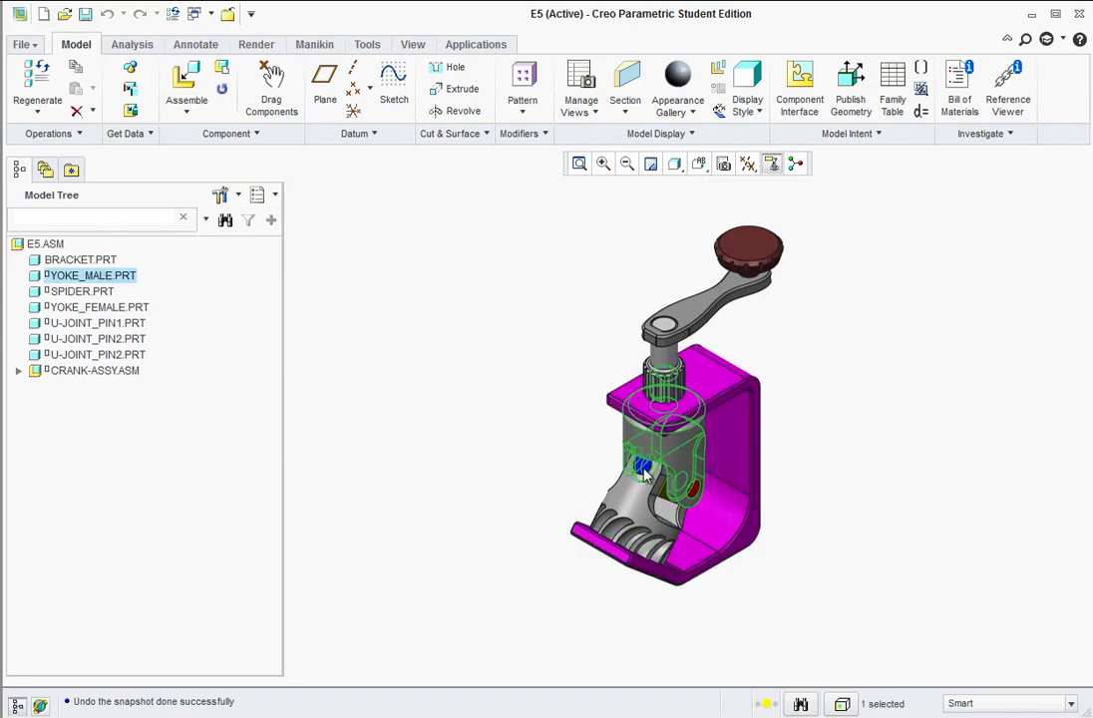
right_click(83, 284)
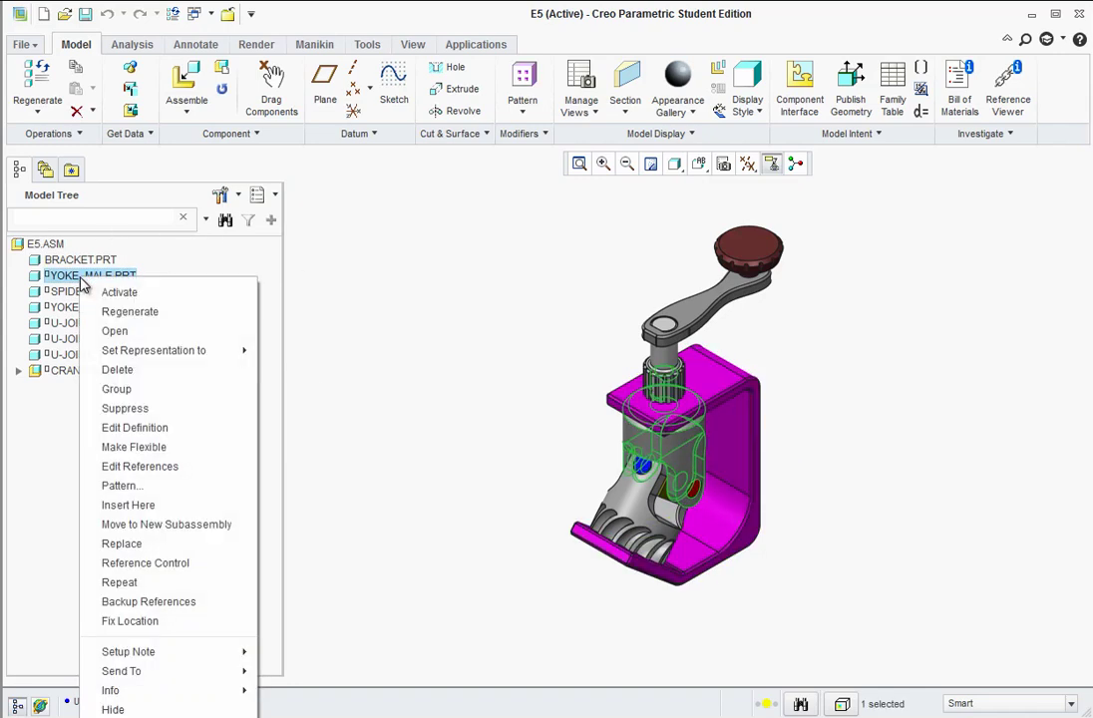
click(147, 429)
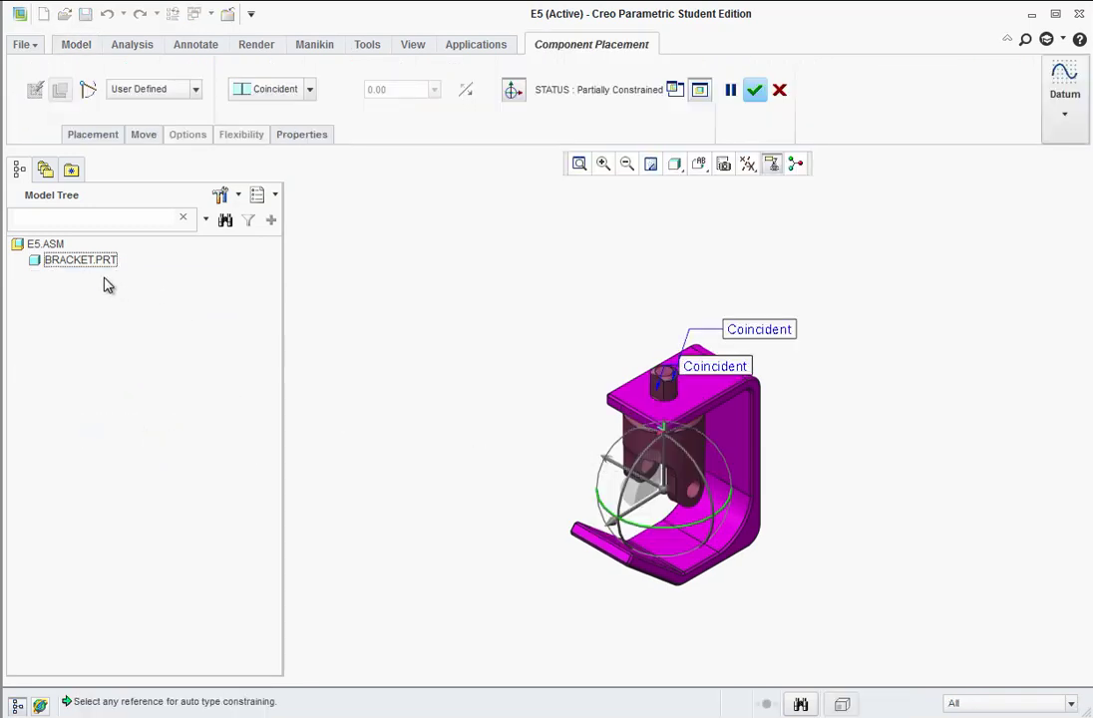
Review the male yoke's two Coincident placement constraints without changing them.
click(102, 140)
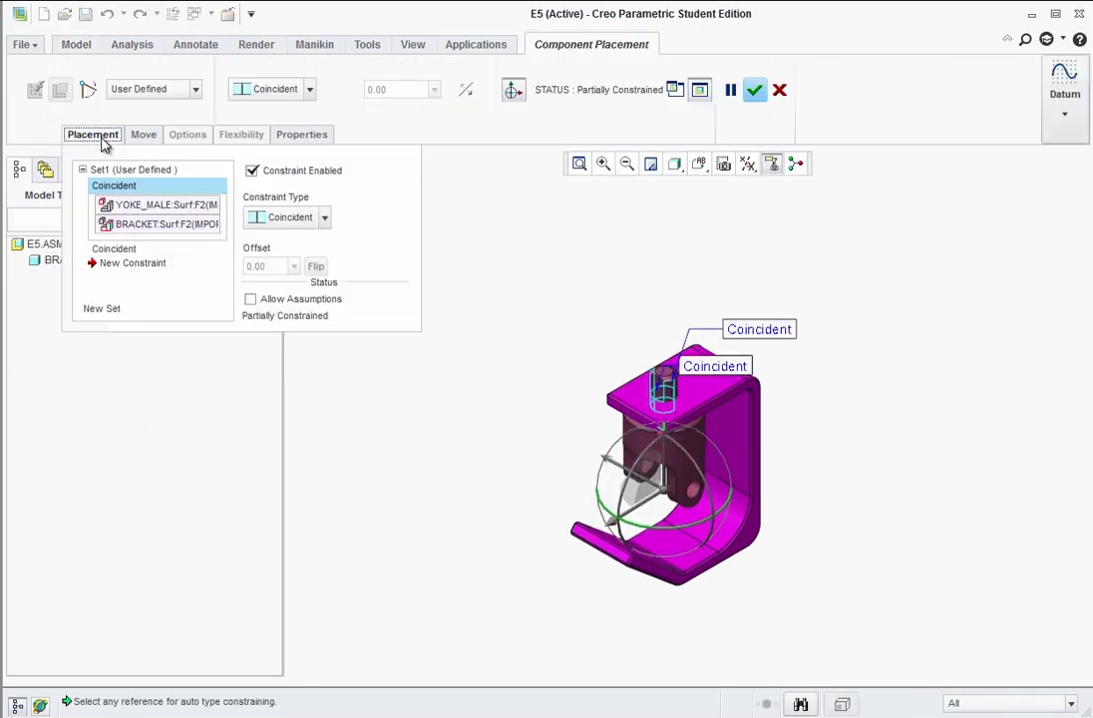
click(117, 255)
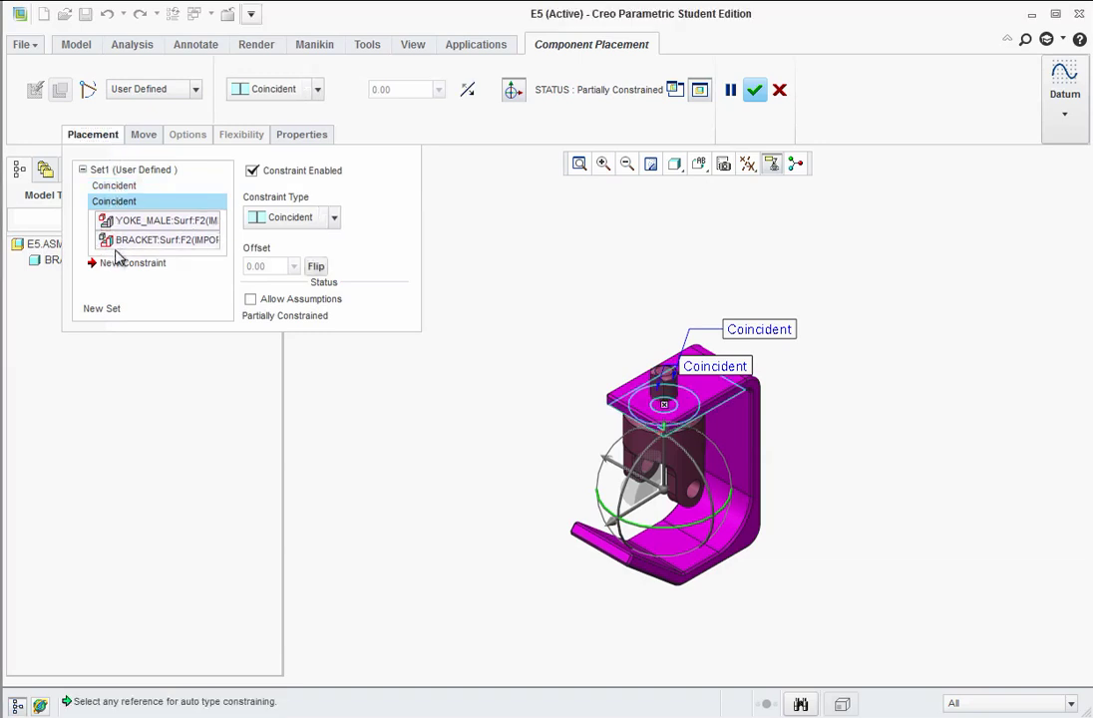
click(112, 186)
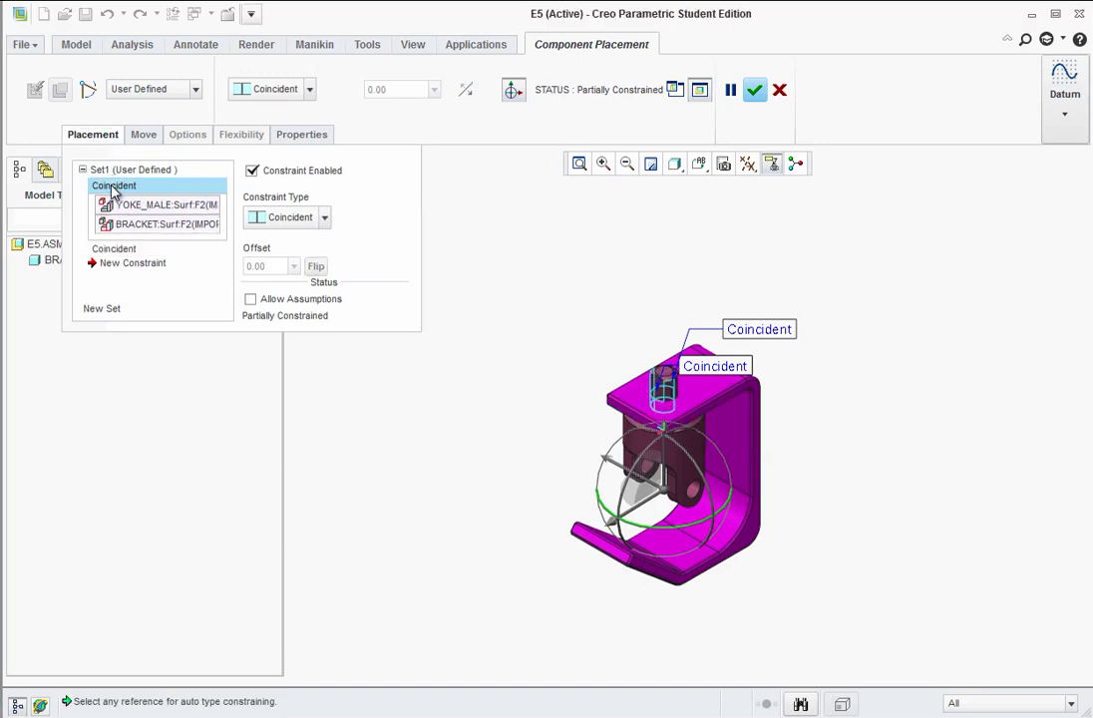
right_click(133, 256)
click(360, 382)
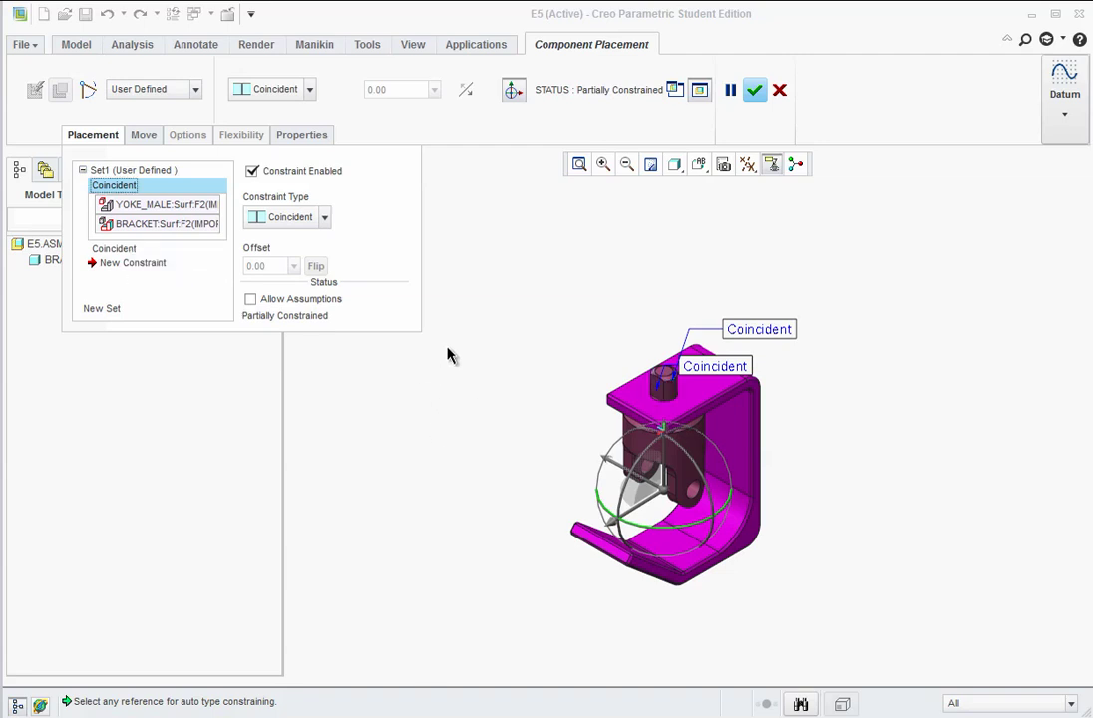
Accept the yoke placement so E5.ASM regenerates with both Coincident constraints kept.
click(757, 90)
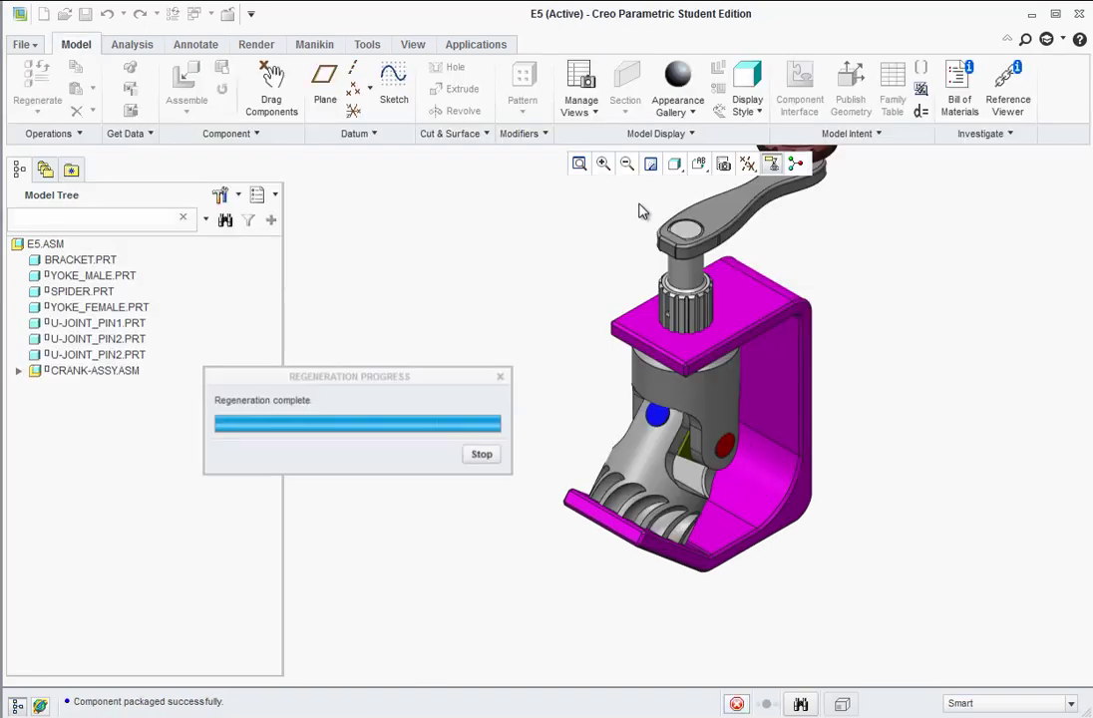
scroll(508, 241, down, 2)
scroll(538, 363, up, 3)
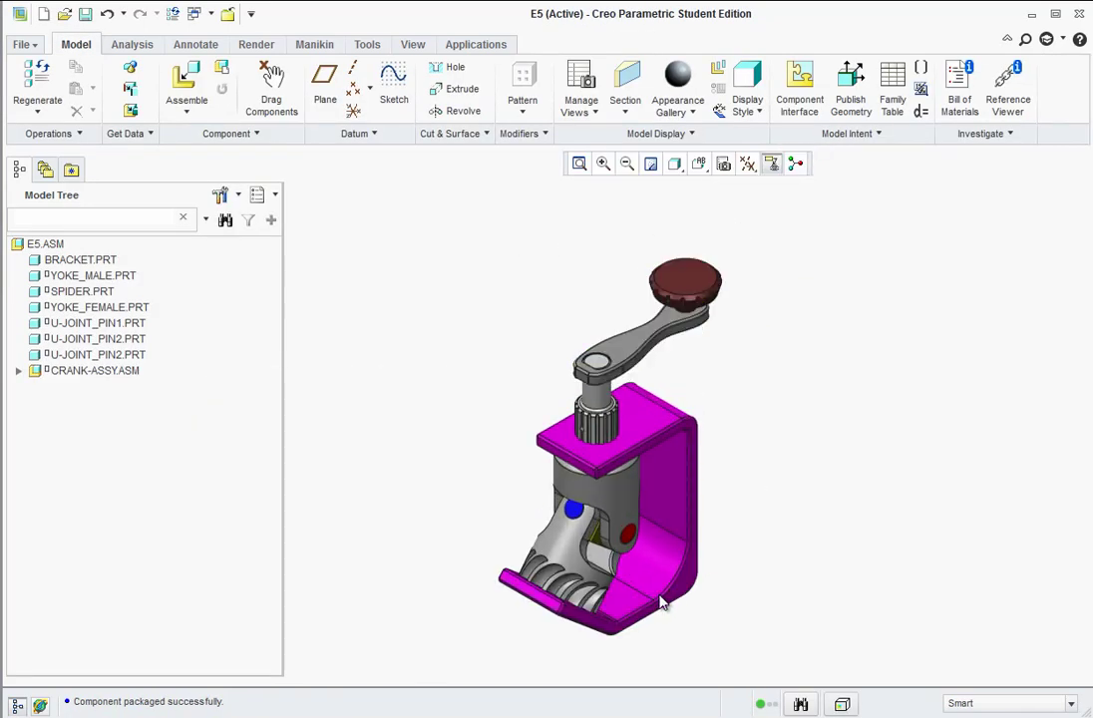